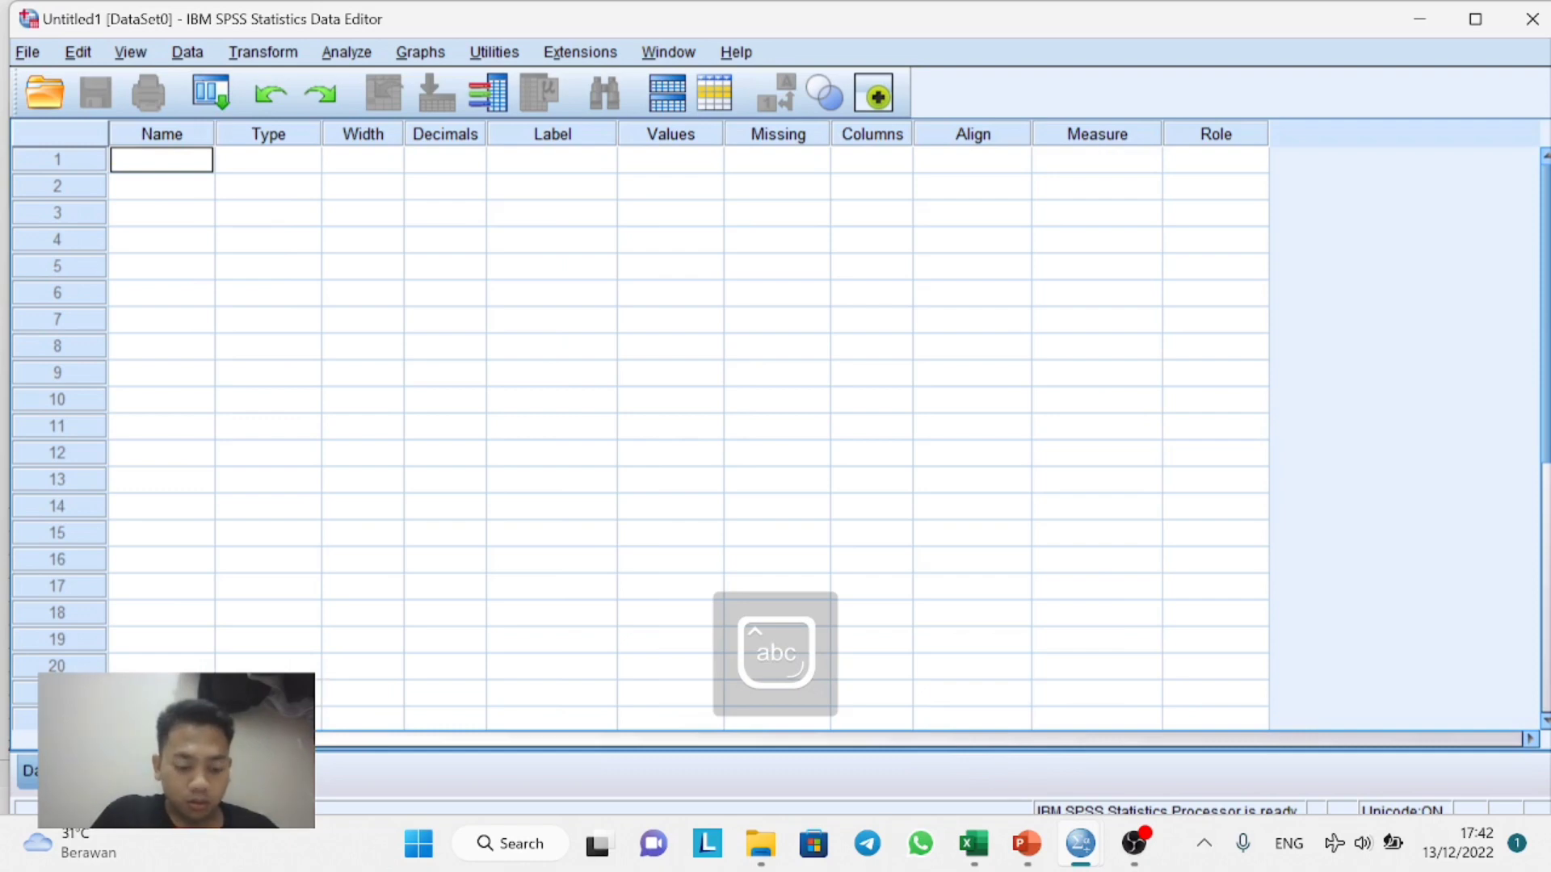
Define two variables named X and Y in the first two rows of the variable list.
{"action": "key", "text": "BackSpace"}
{"action": "key", "text": "Caps_Lock"}
{"action": "type", "text": "X"}
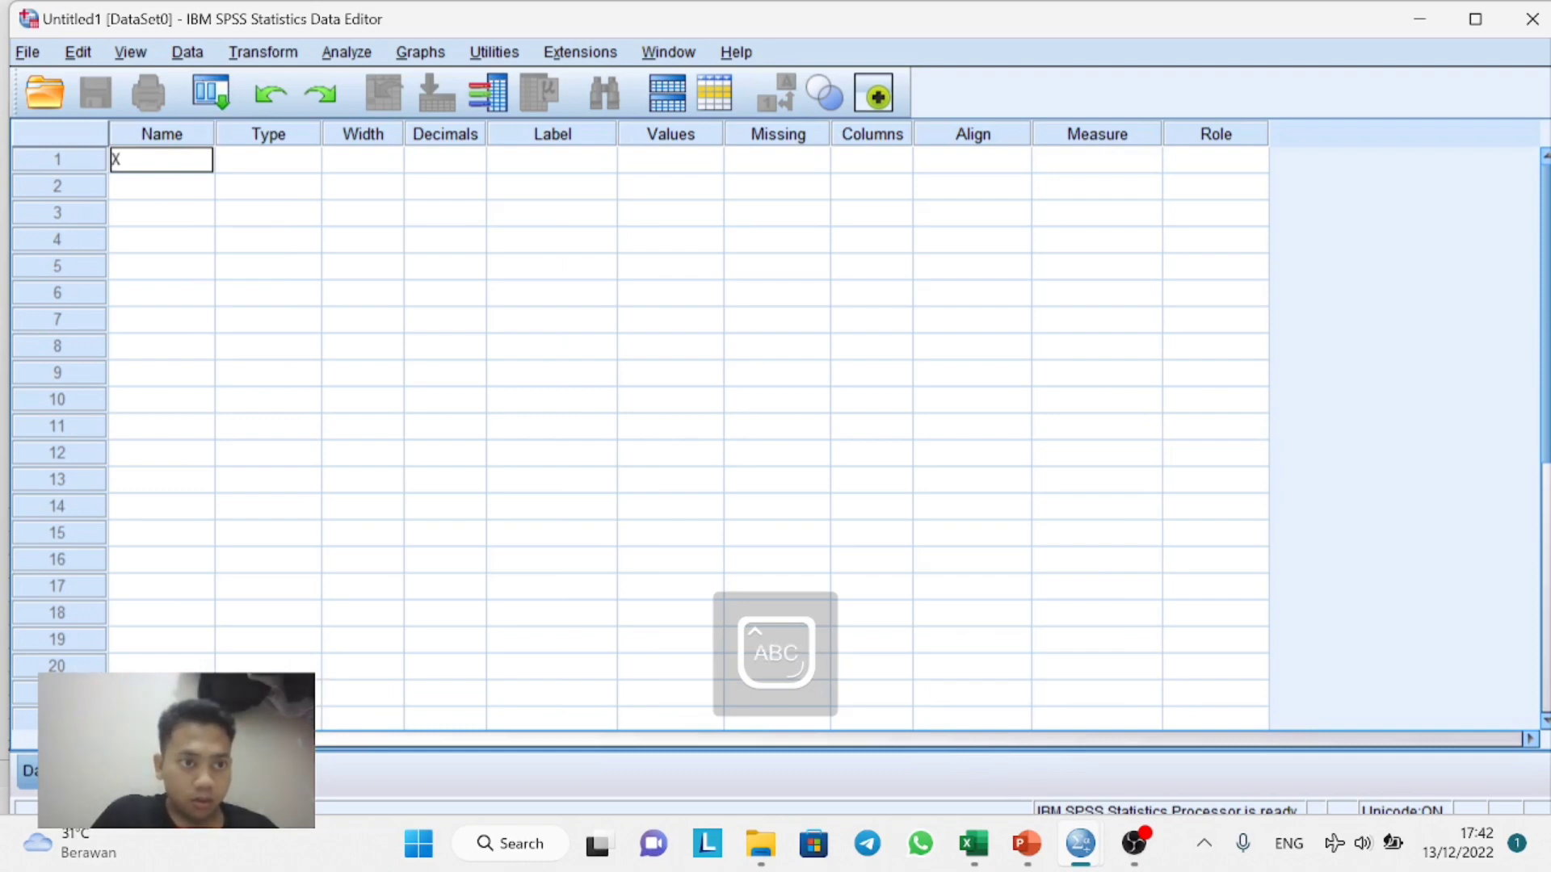
{"action": "key", "text": "Return"}
{"action": "type", "text": "Y"}
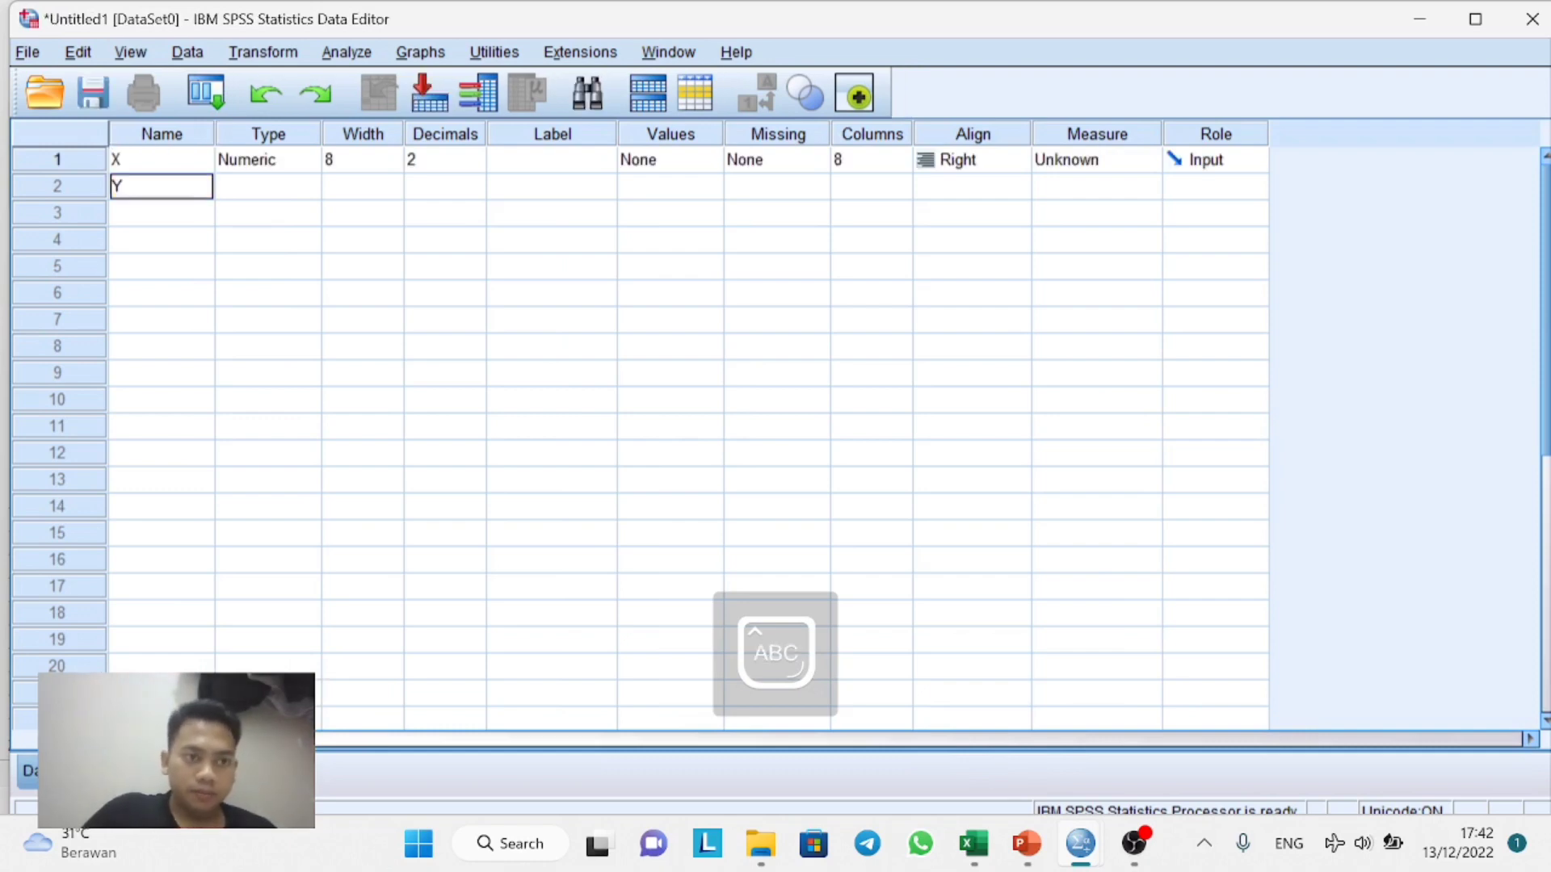
Set the decimals of both variables X and Y to 0.
{"action": "left_click", "coordinate": [501, 136]}
{"action": "left_click", "coordinate": [473, 162]}
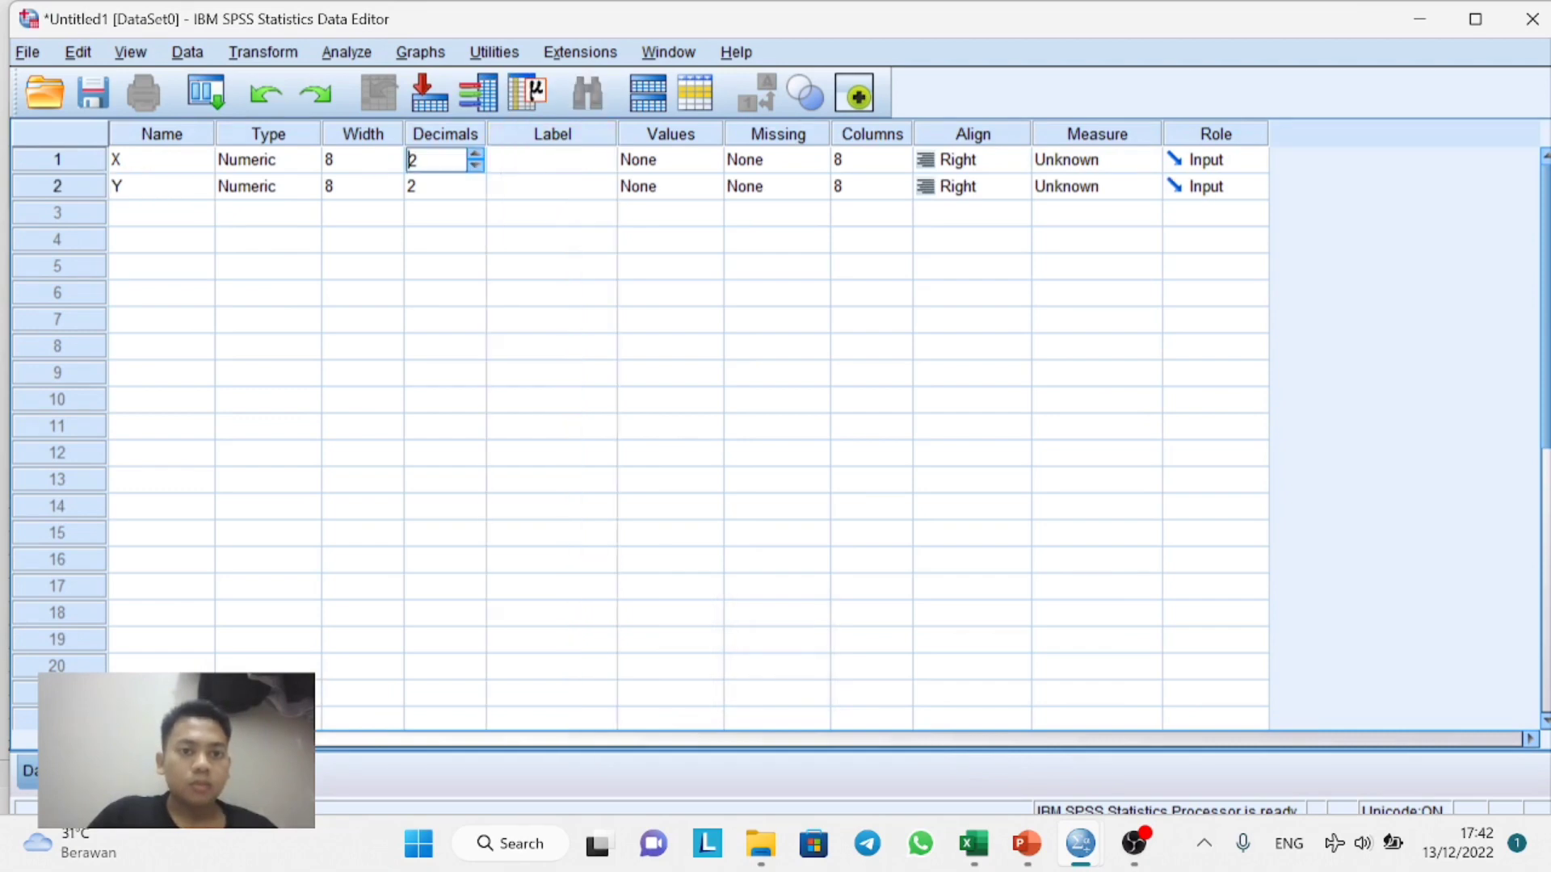
{"action": "left_click", "coordinate": [473, 187]}
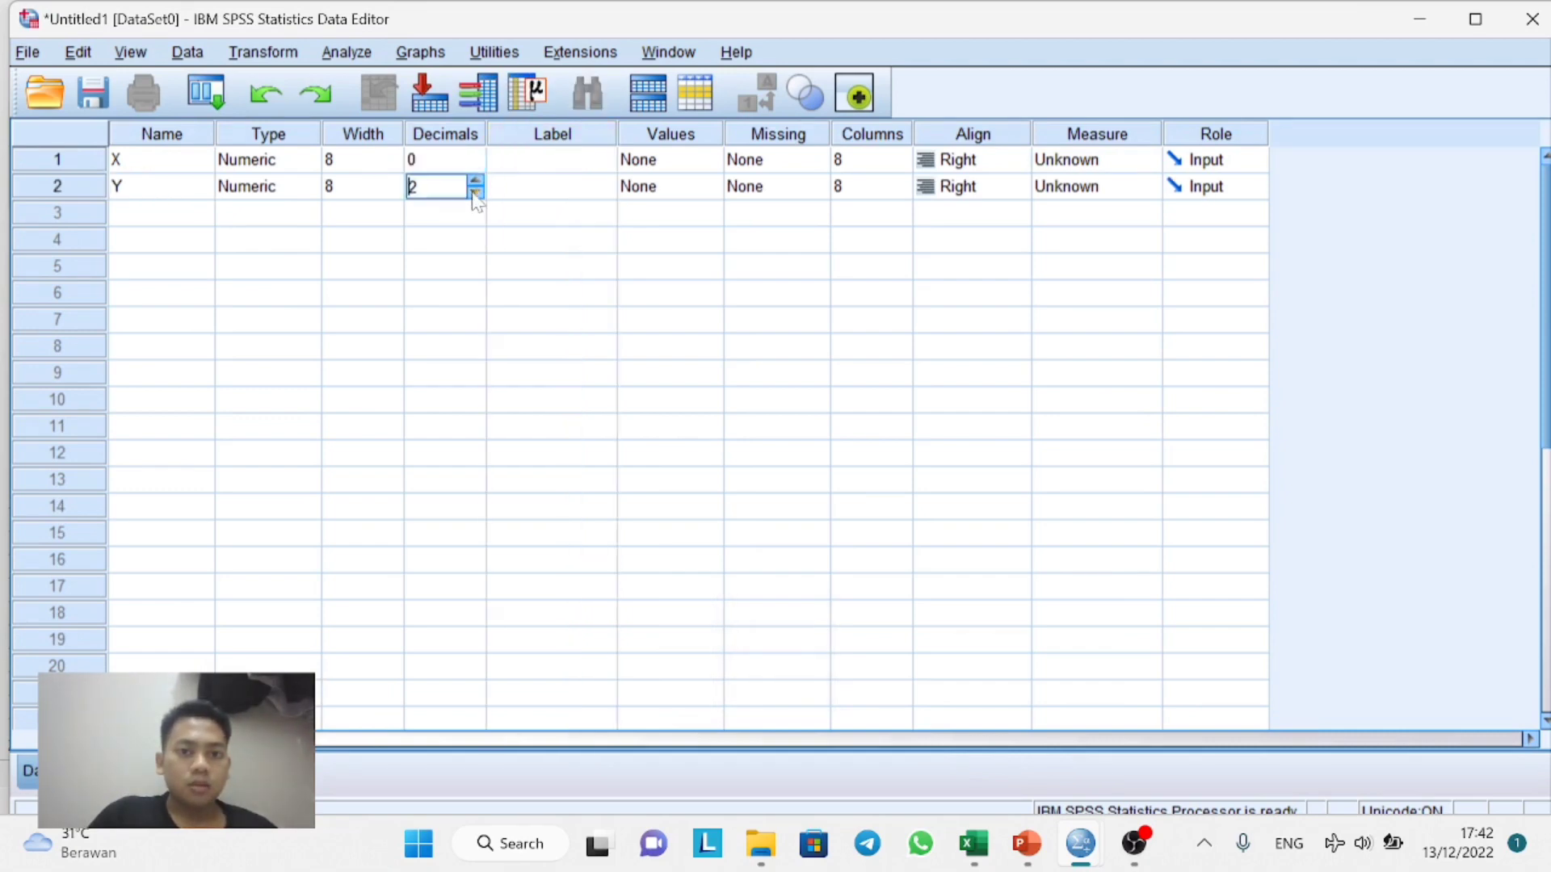
{"action": "left_click", "coordinate": [475, 192]}
Label variable X as JENIS TEST and variable Y as PEROLEHAN.
{"action": "left_click", "coordinate": [530, 161]}
{"action": "type", "text": "JENIS TEST"}
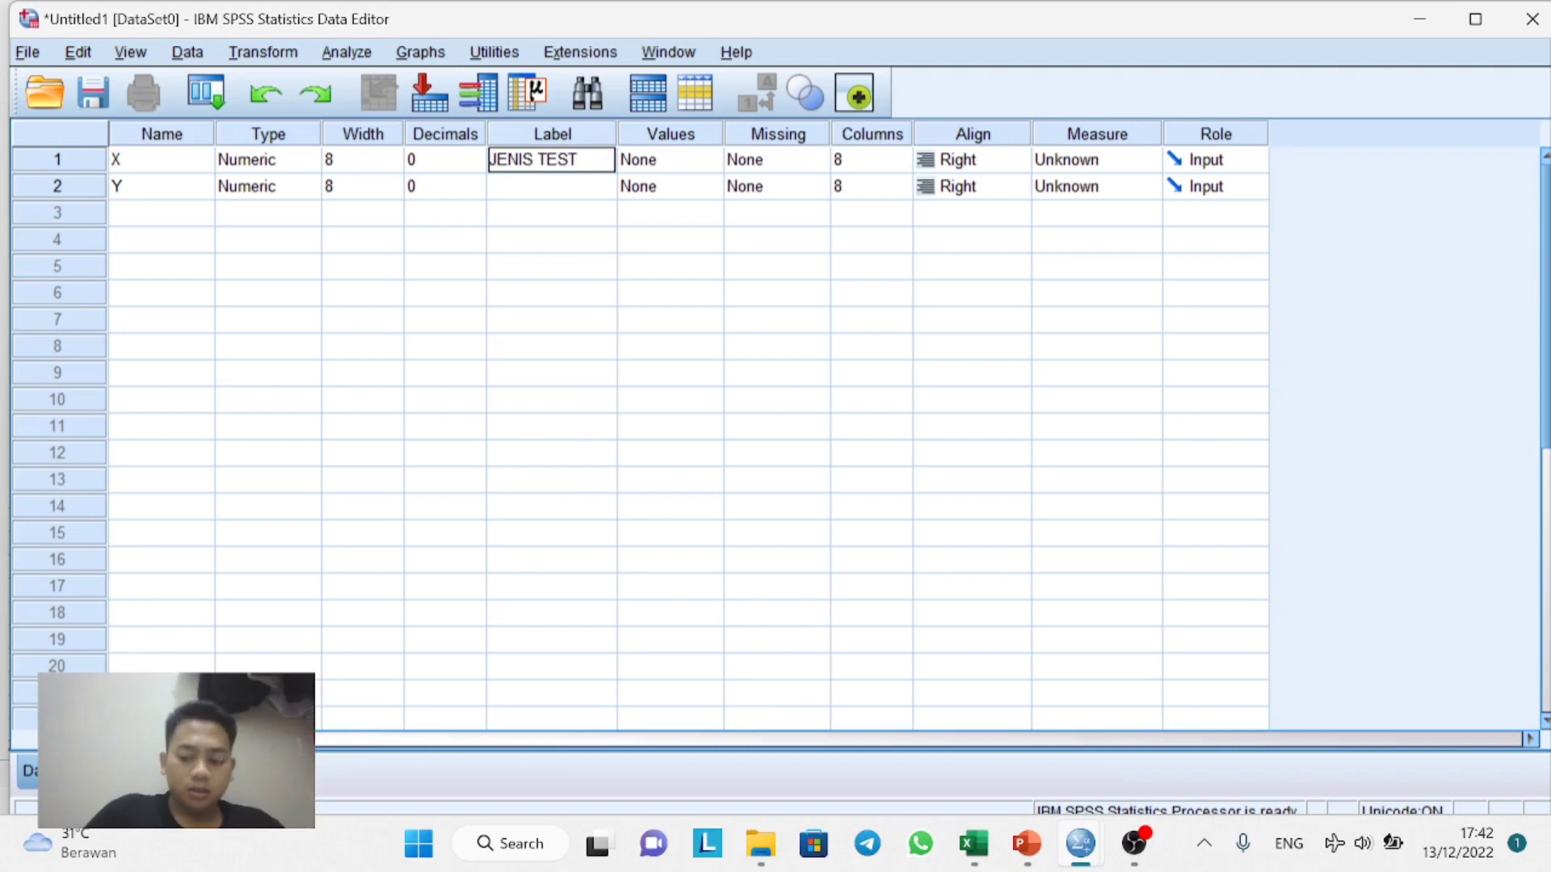
{"action": "key", "text": "Return"}
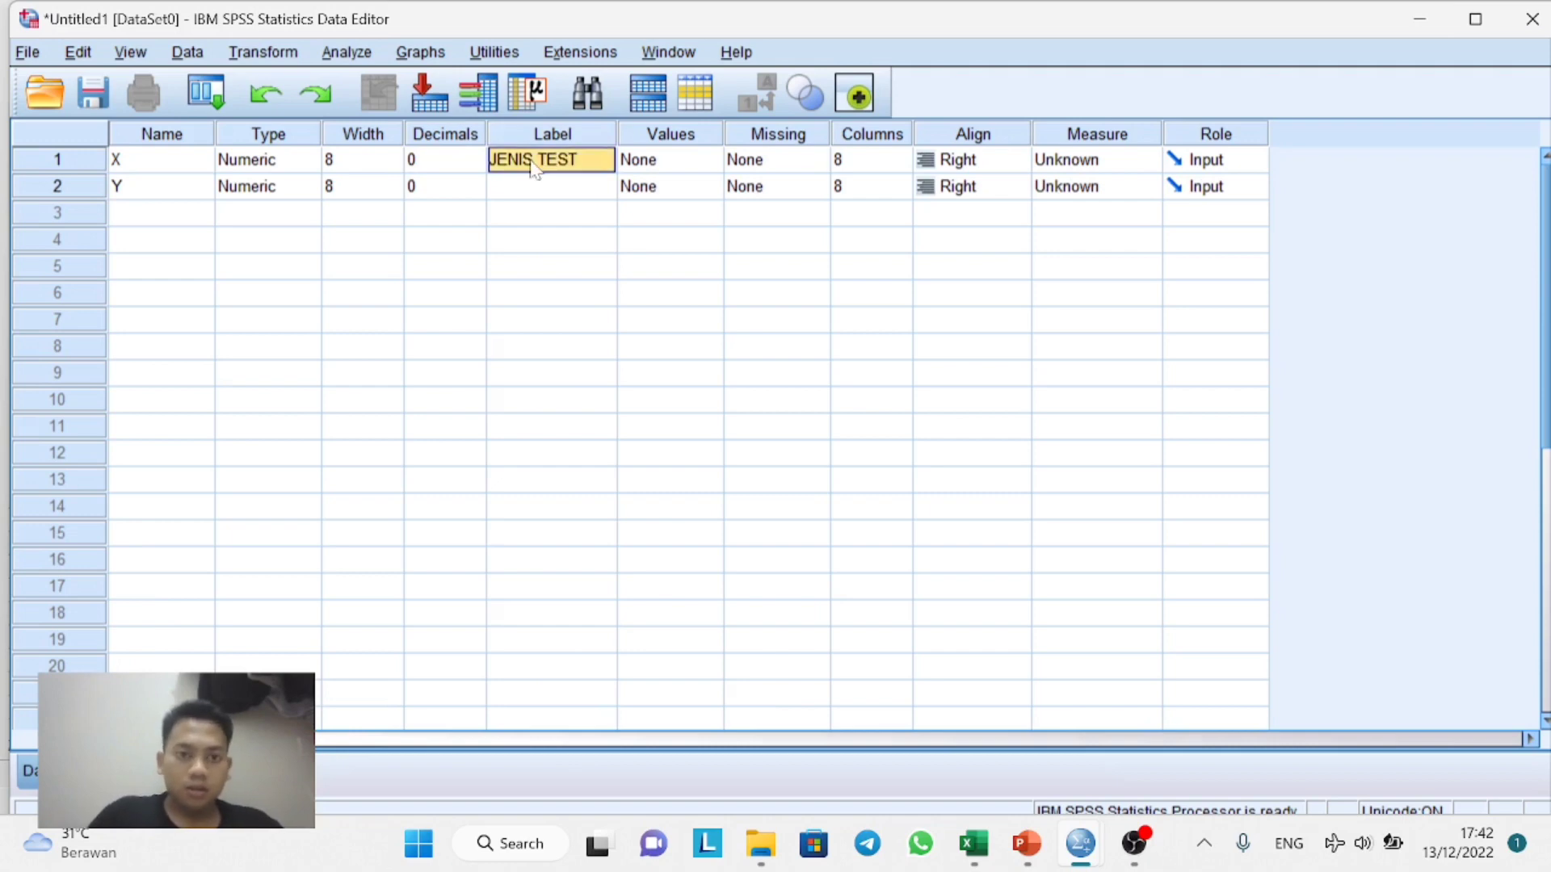
{"action": "left_click", "coordinate": [544, 194]}
{"action": "type", "text": "PEROLEHAN"}
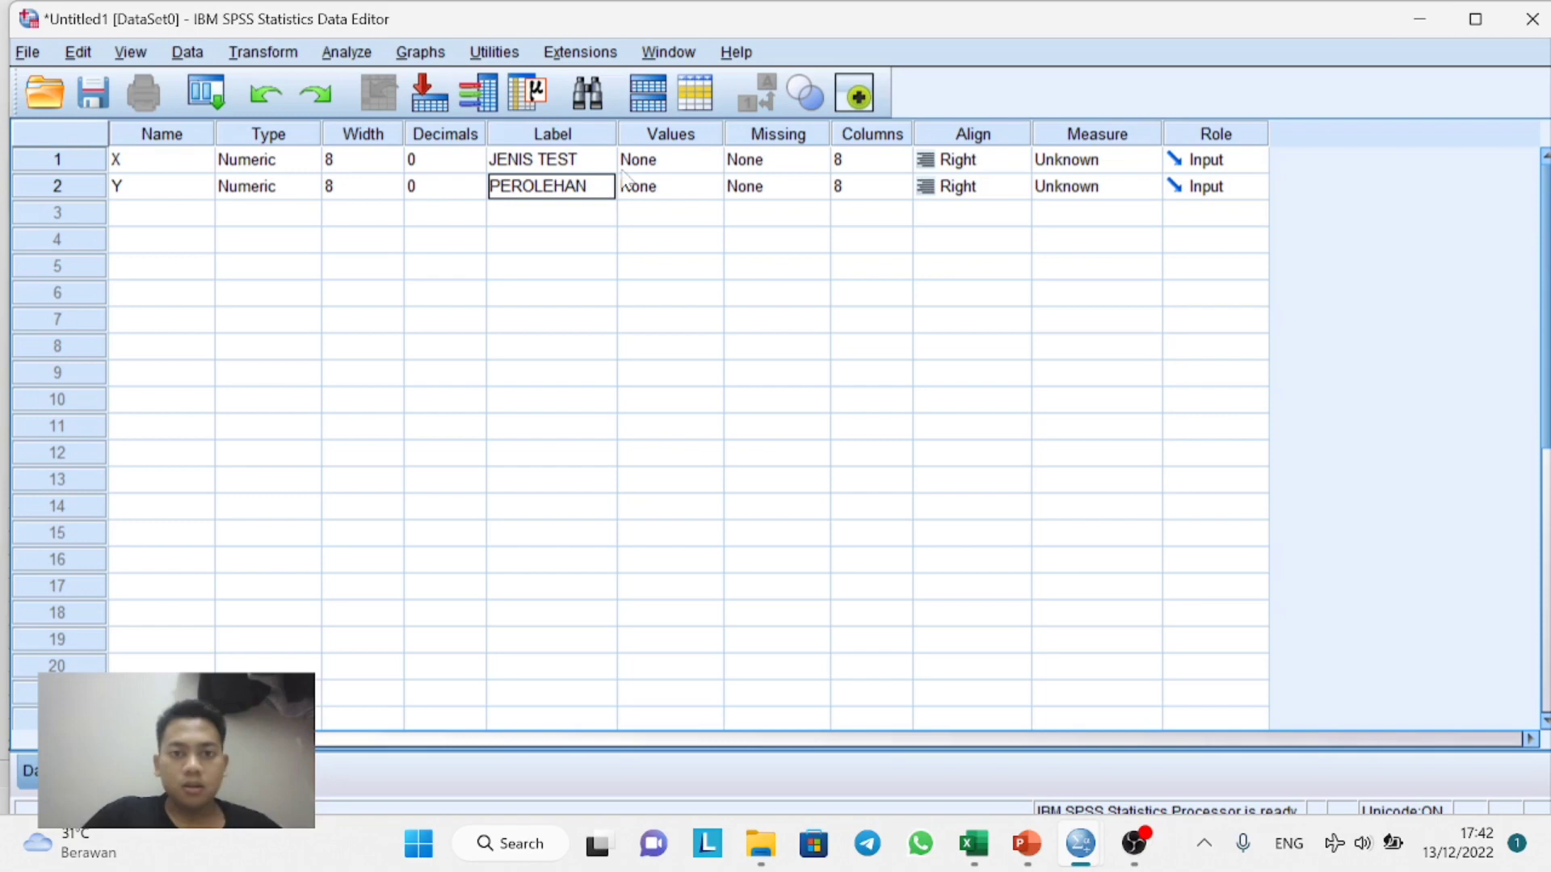
Add the value label 1 = PUSH UP to variable X, checking the test names in the Excel table.
{"action": "left_click", "coordinate": [656, 166]}
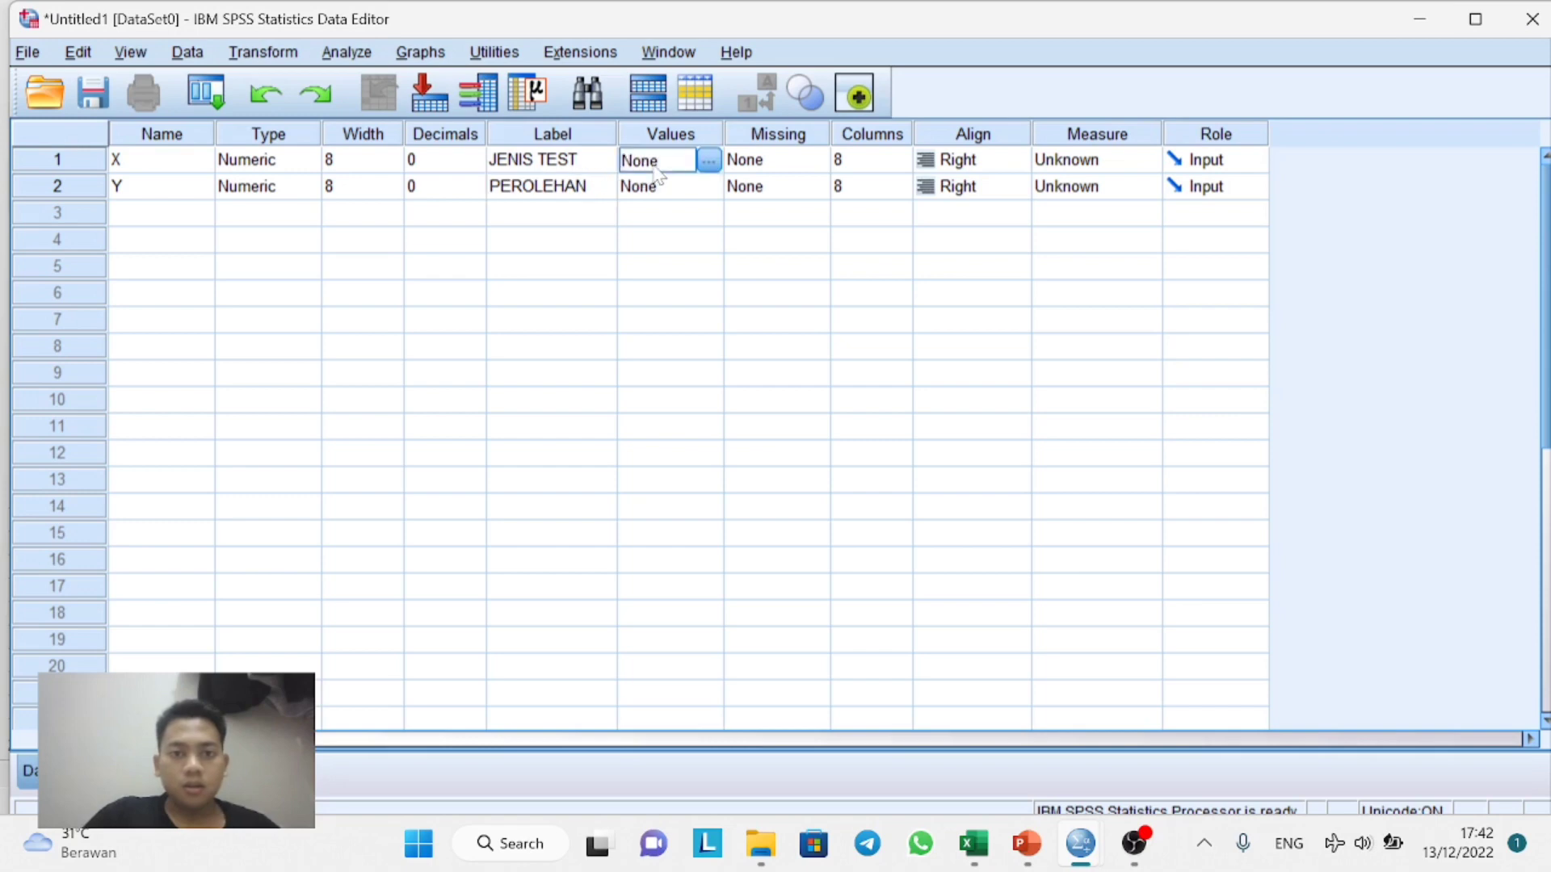
{"action": "left_click", "coordinate": [701, 161]}
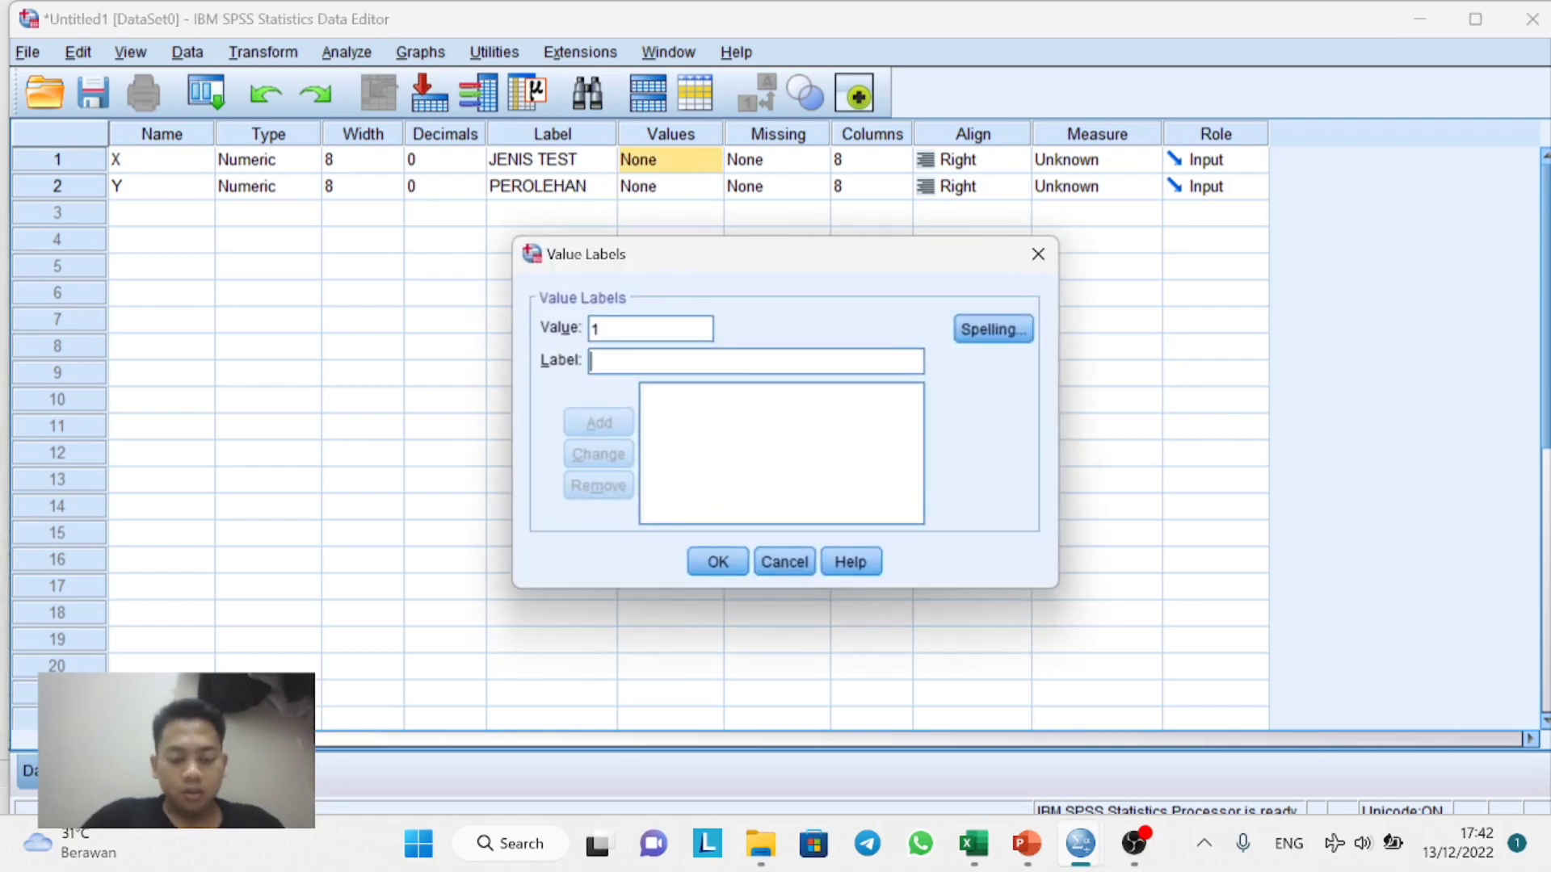
{"action": "type", "text": "S"}
{"action": "key", "text": "BackSpace"}
{"action": "key", "text": "BackSpace"}
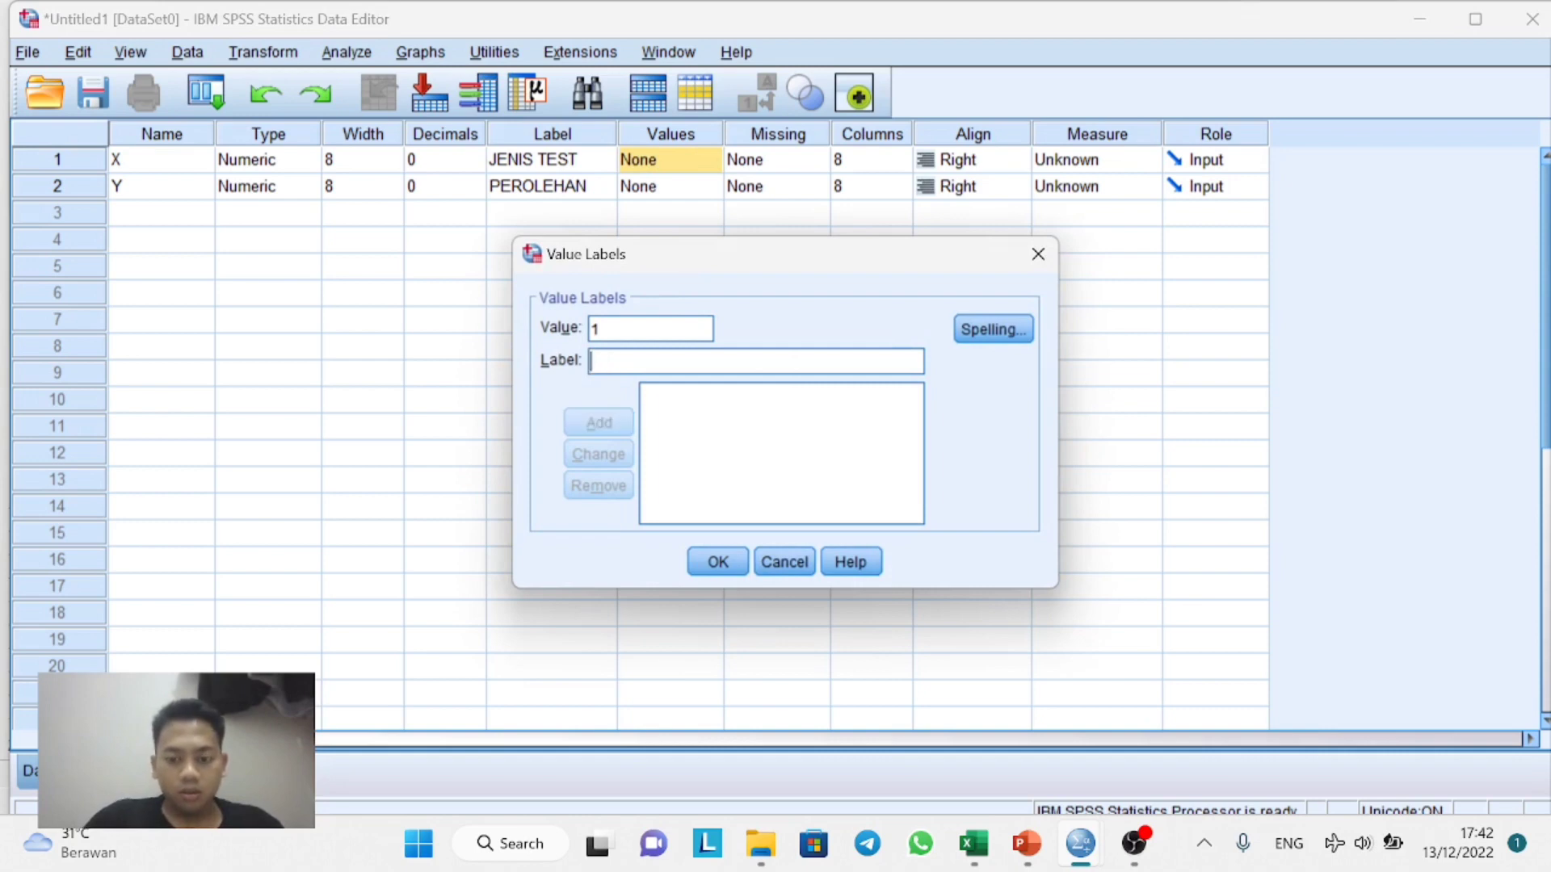
{"action": "key", "text": "alt+Tab"}
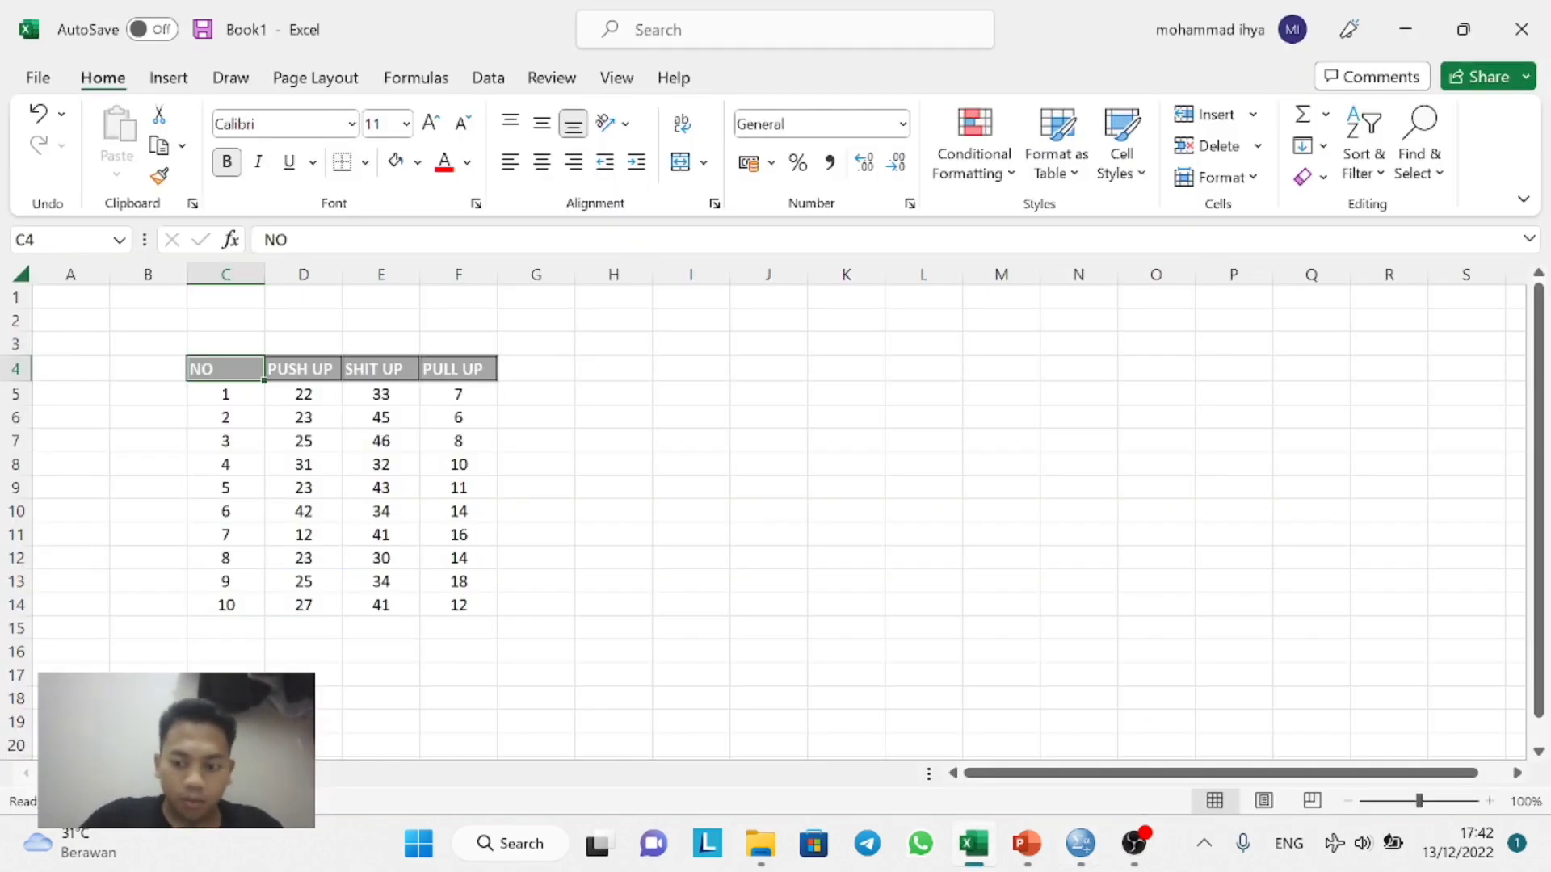
{"action": "mouse_move", "coordinate": [1080, 843]}
{"action": "left_click", "coordinate": [952, 711]}
{"action": "type", "text": "PUSH UP"}
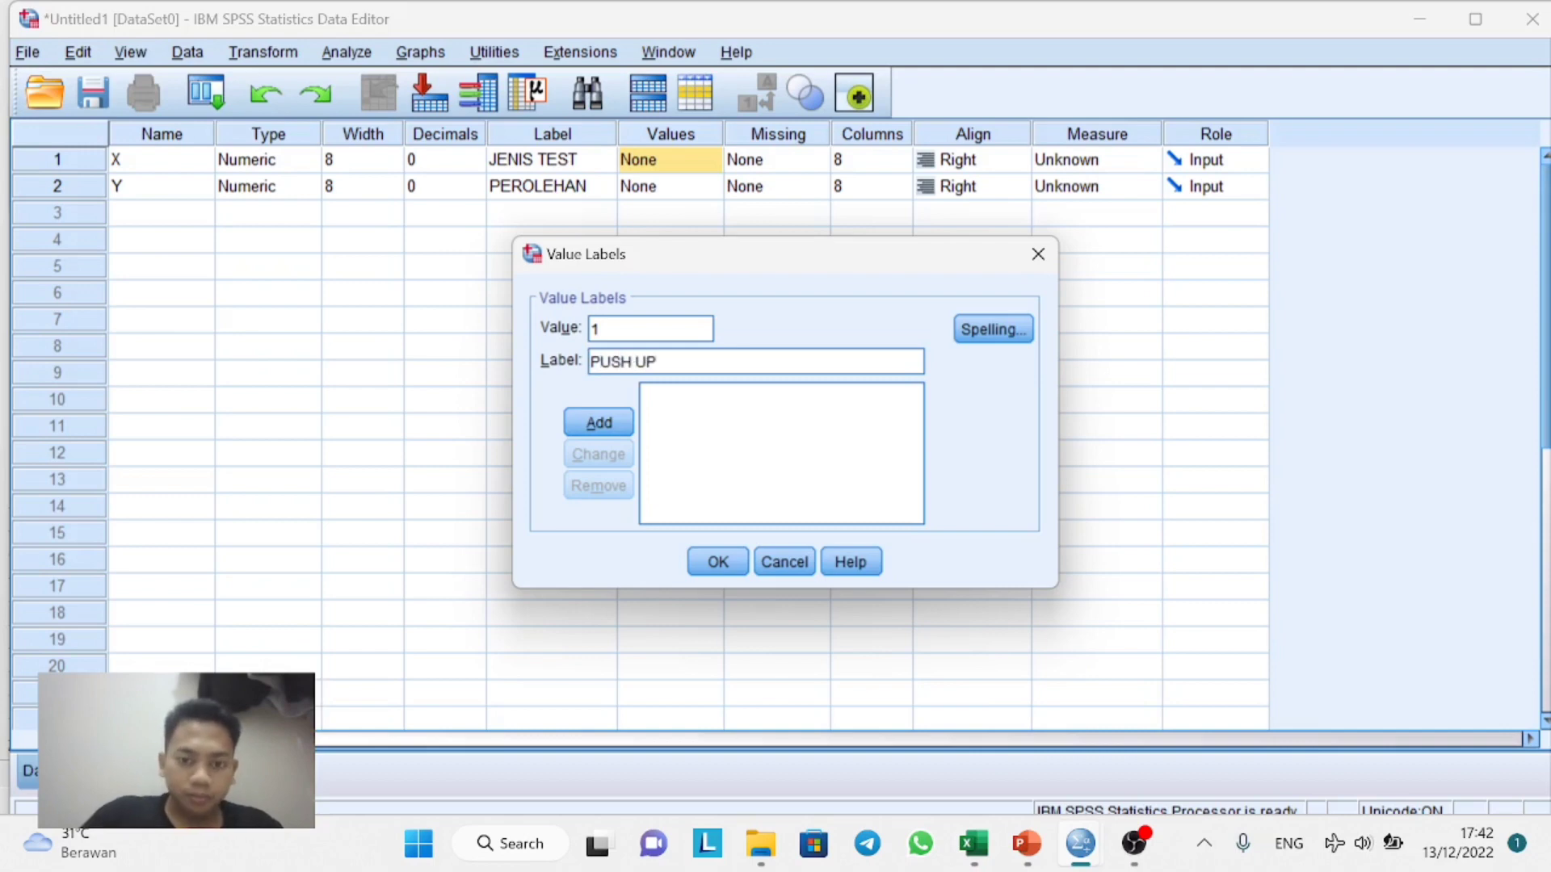
{"action": "key", "text": "Return"}
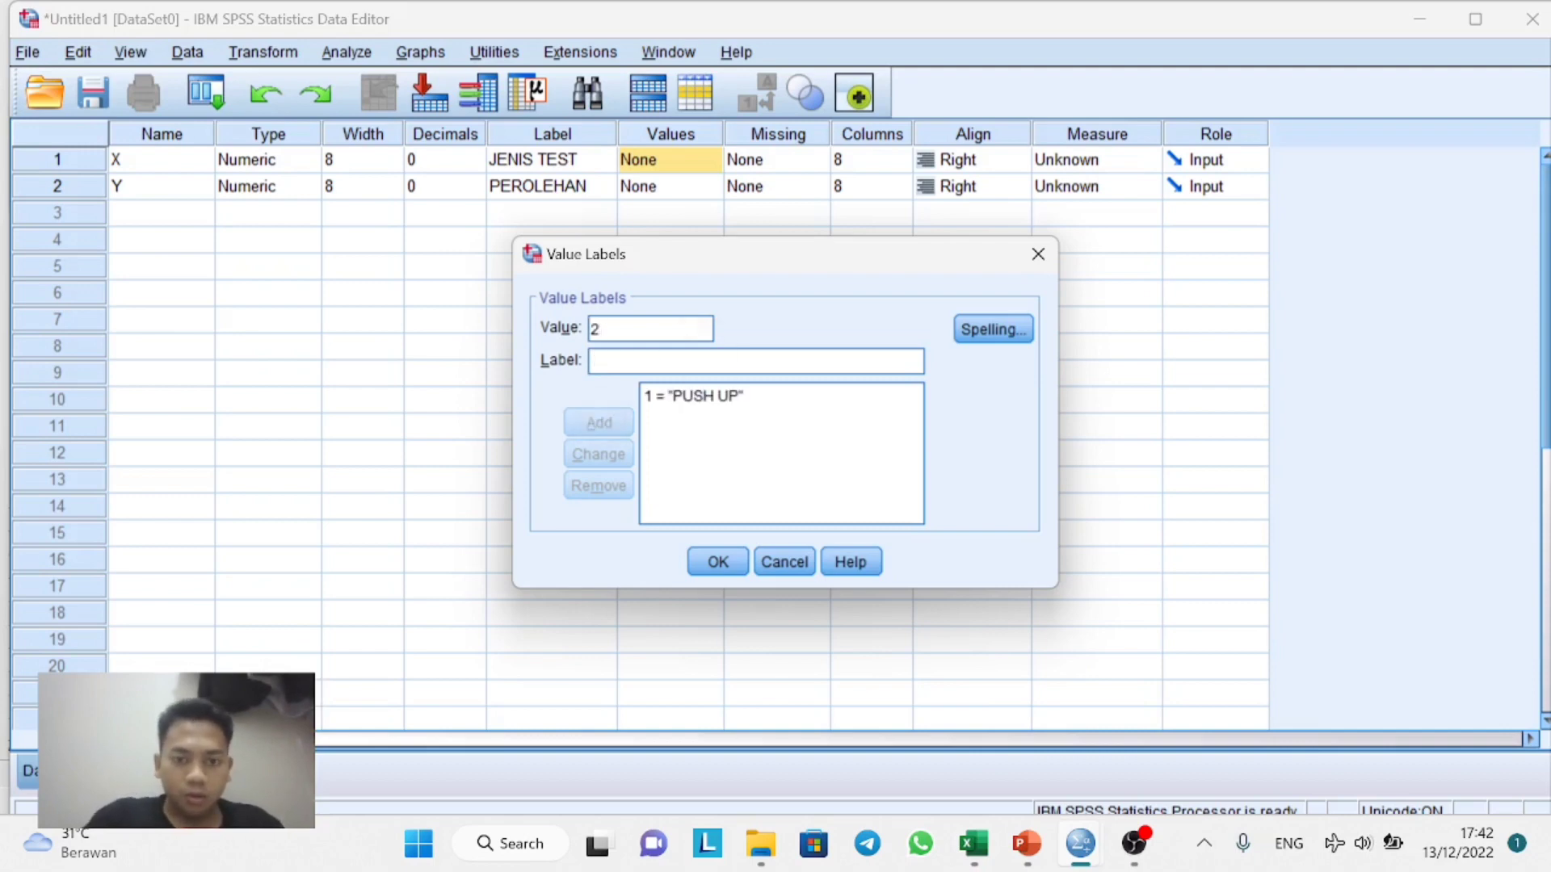
Add the value labels 2 = SHIT UP and 3 = PULL UP to variable X and confirm the set.
{"action": "key", "text": "Tab"}
{"action": "type", "text": "S"}
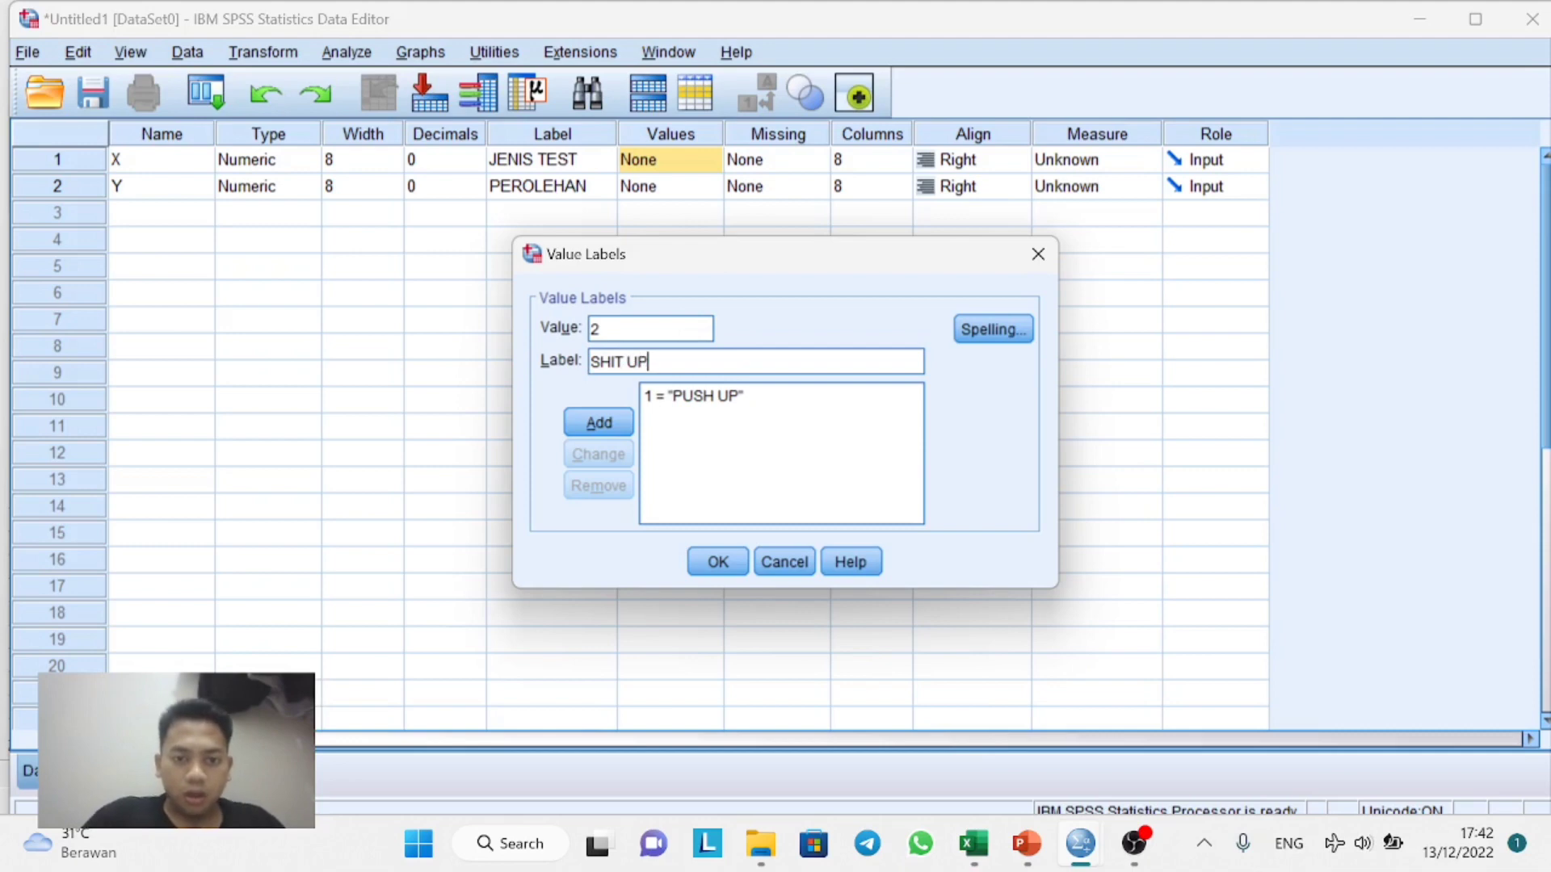
{"action": "key", "text": "Return"}
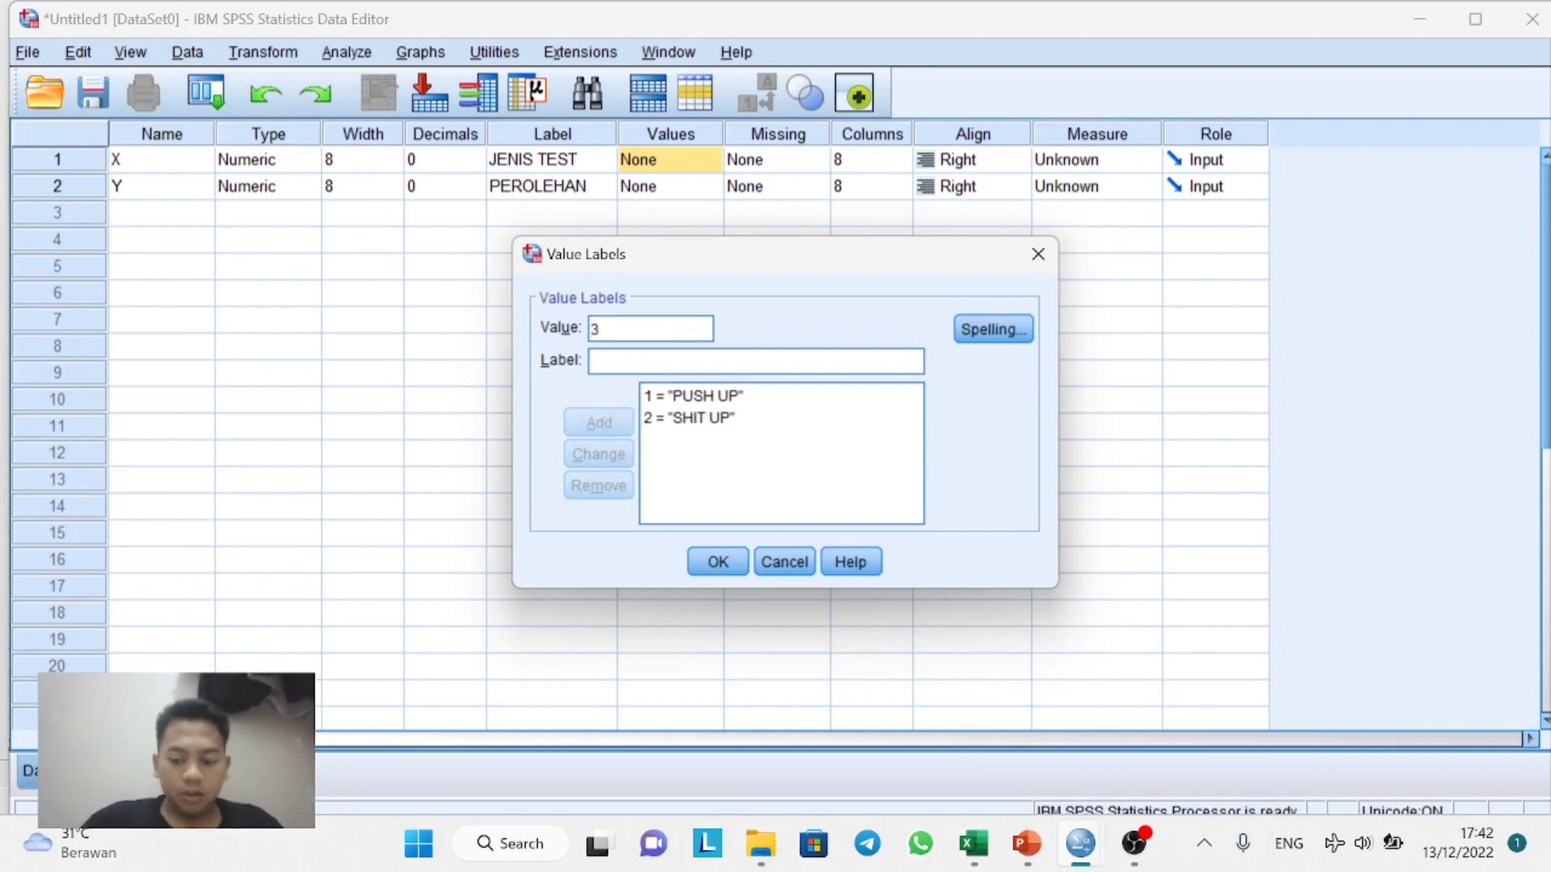
{"action": "type", "text": "PULL UP"}
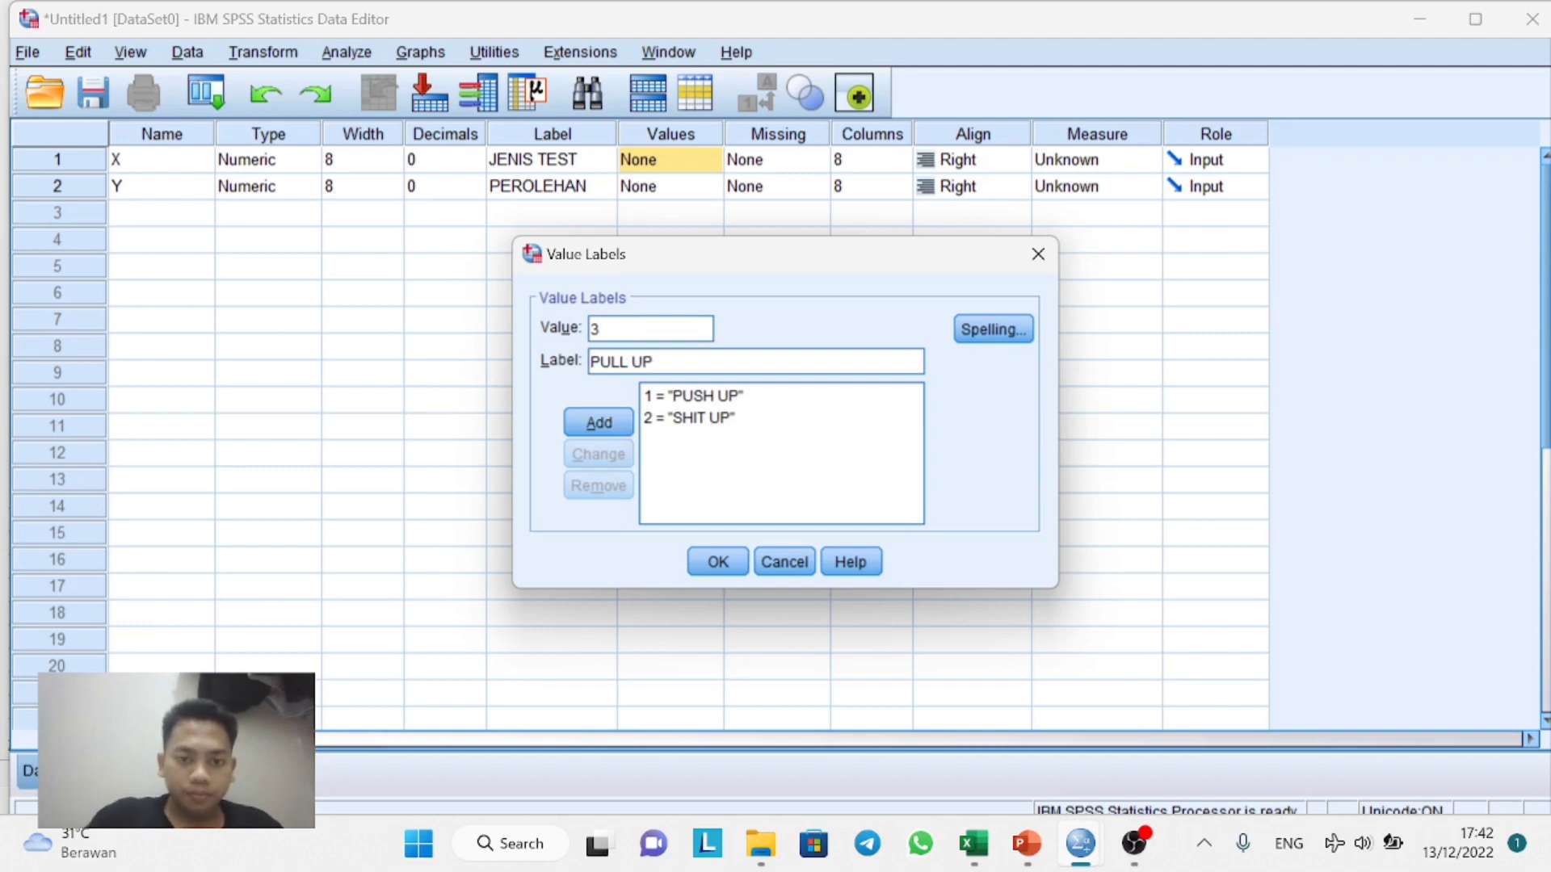
{"action": "key", "text": "Return"}
{"action": "key", "text": "Return"}
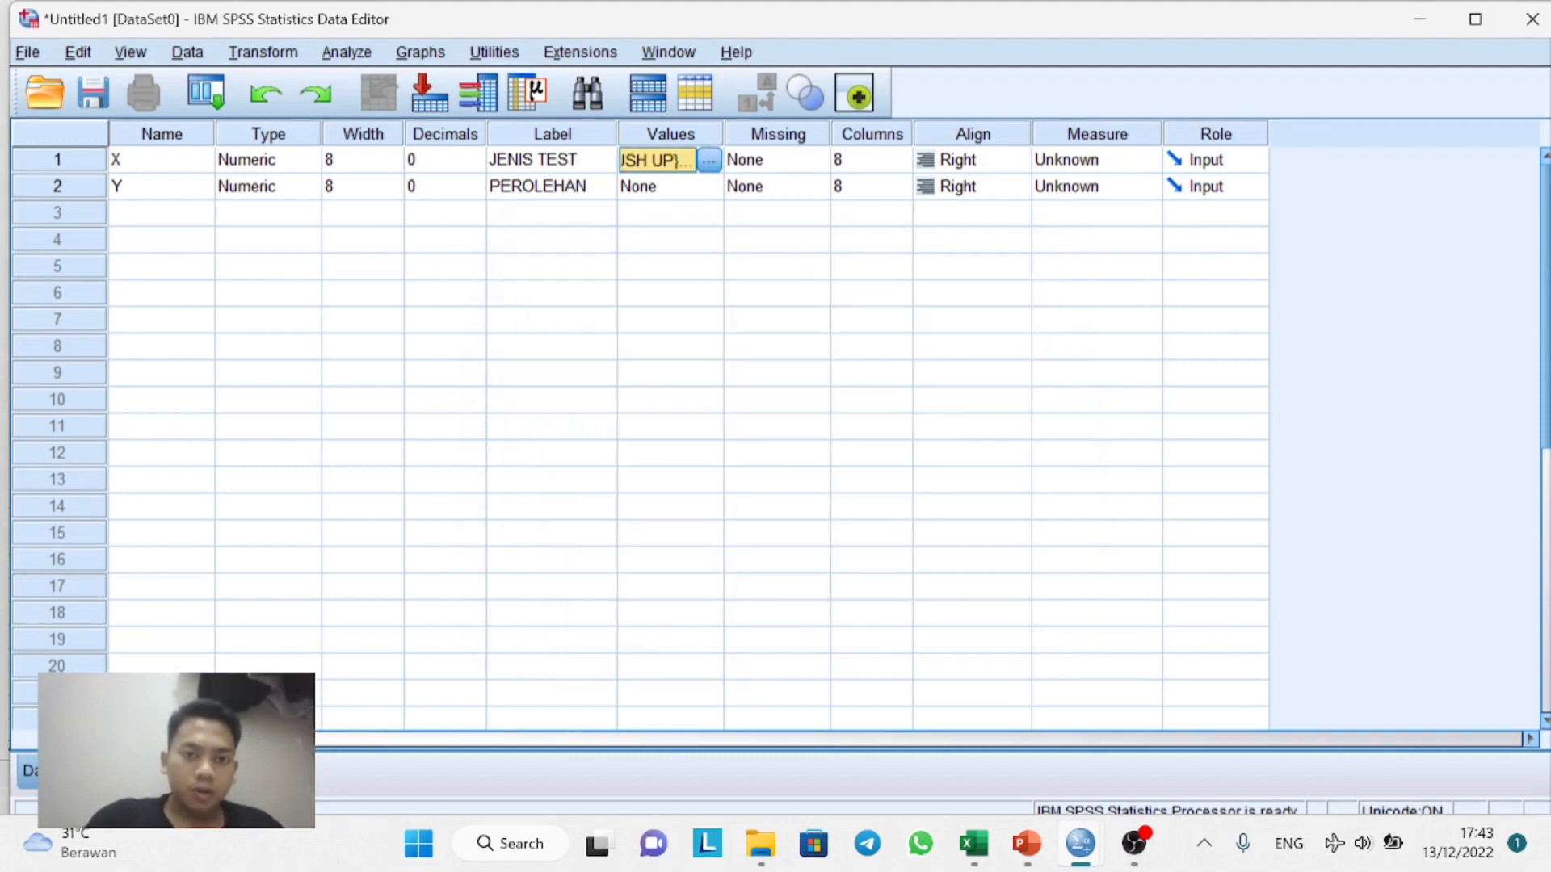
Show the data grid, and in Excel copy the JENIS TEST and PEROLEHAN values in C4:D33 without their headers.
{"action": "left_click", "coordinate": [61, 773]}
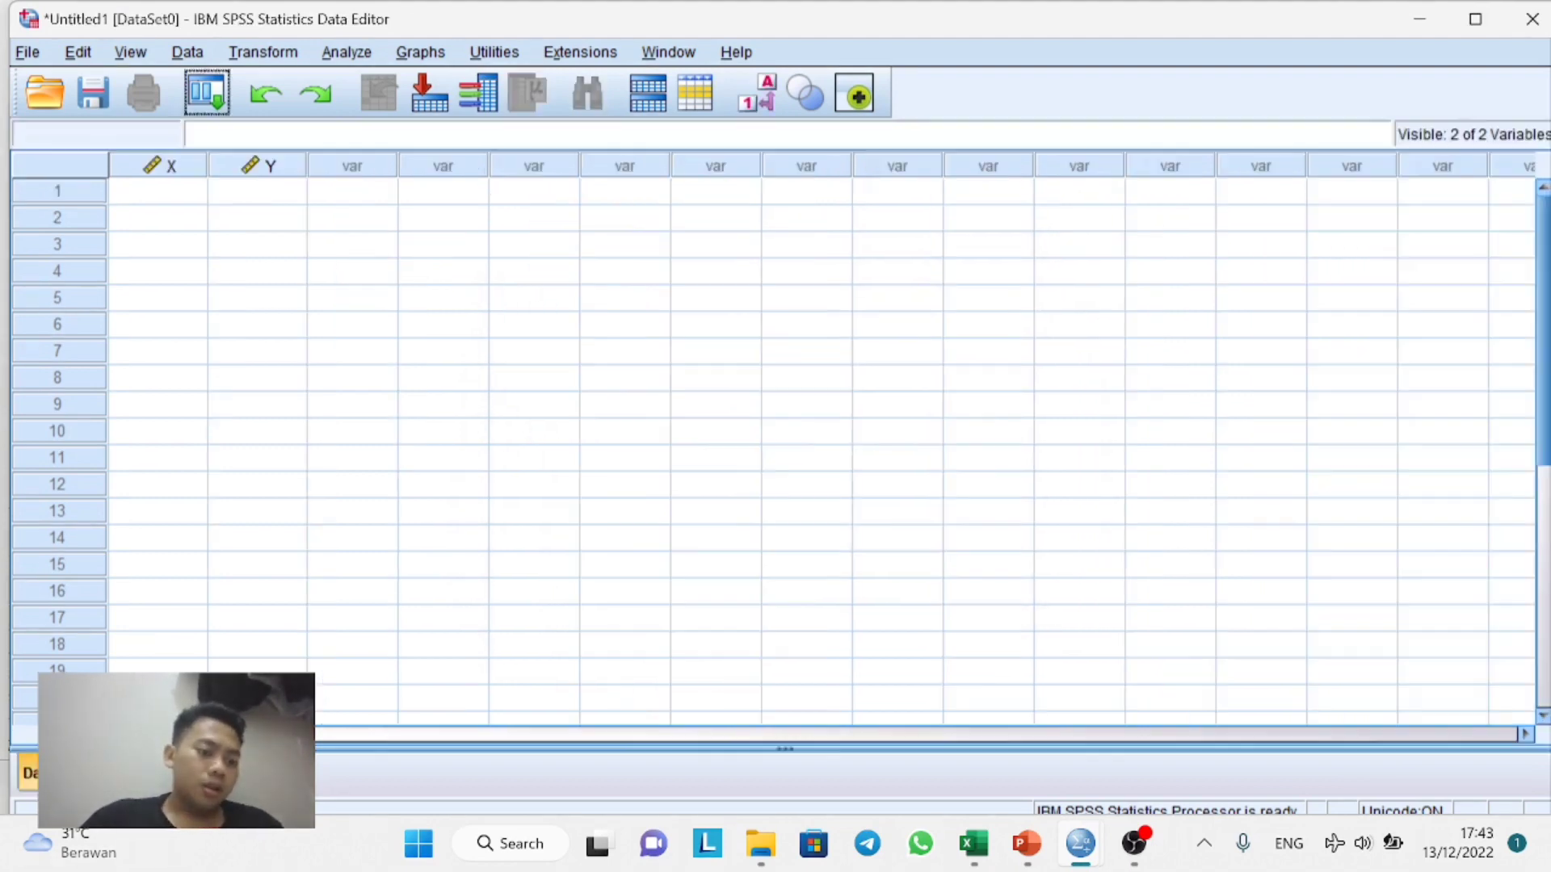
{"action": "left_click", "coordinate": [974, 843]}
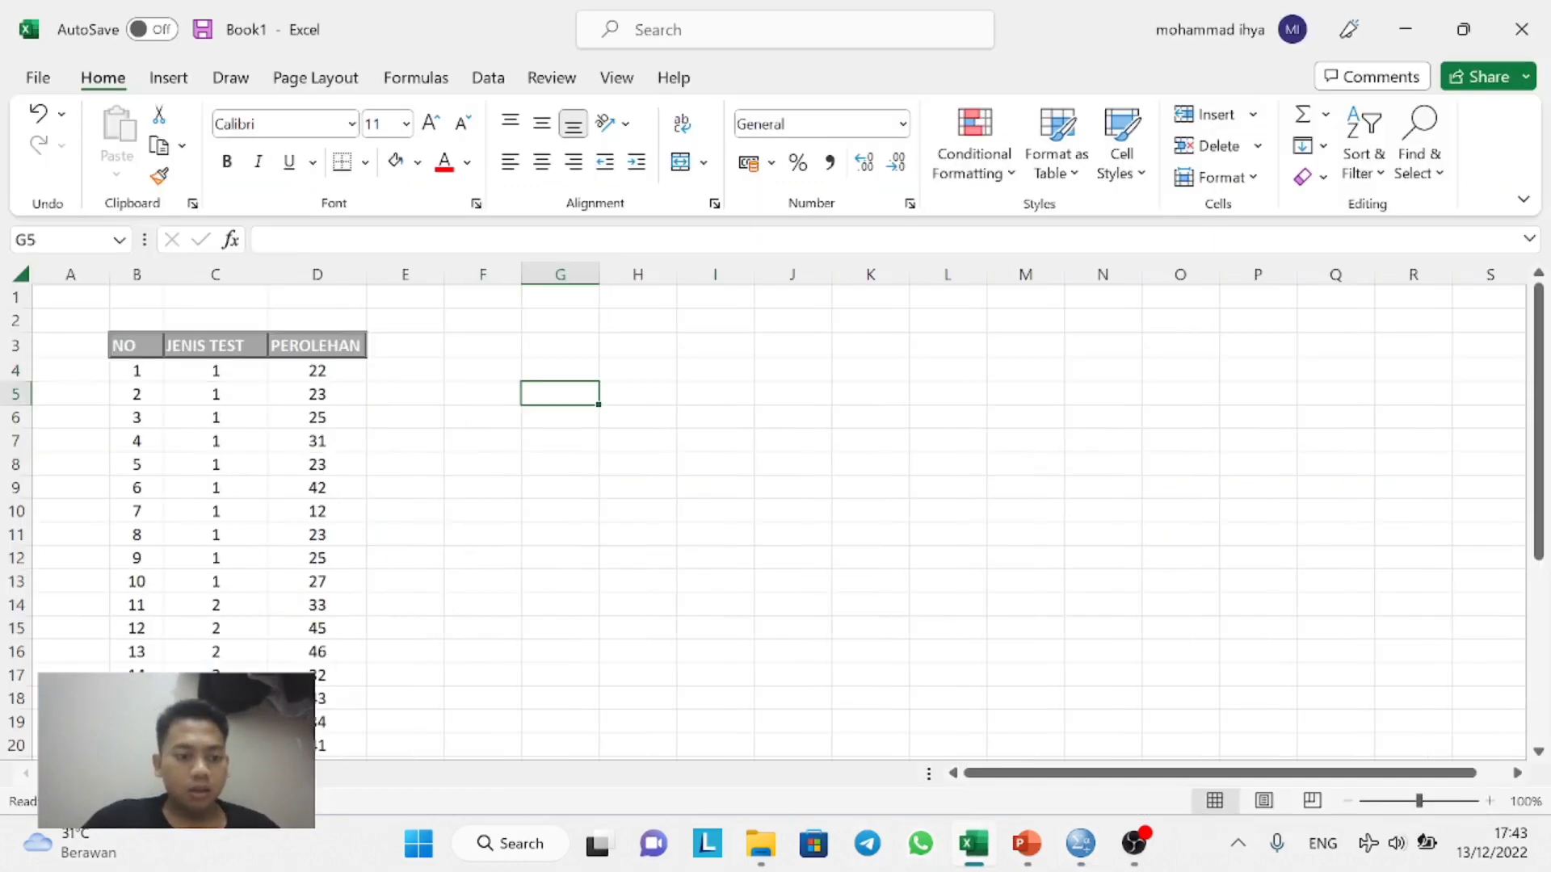
{"action": "left_click", "coordinate": [240, 378]}
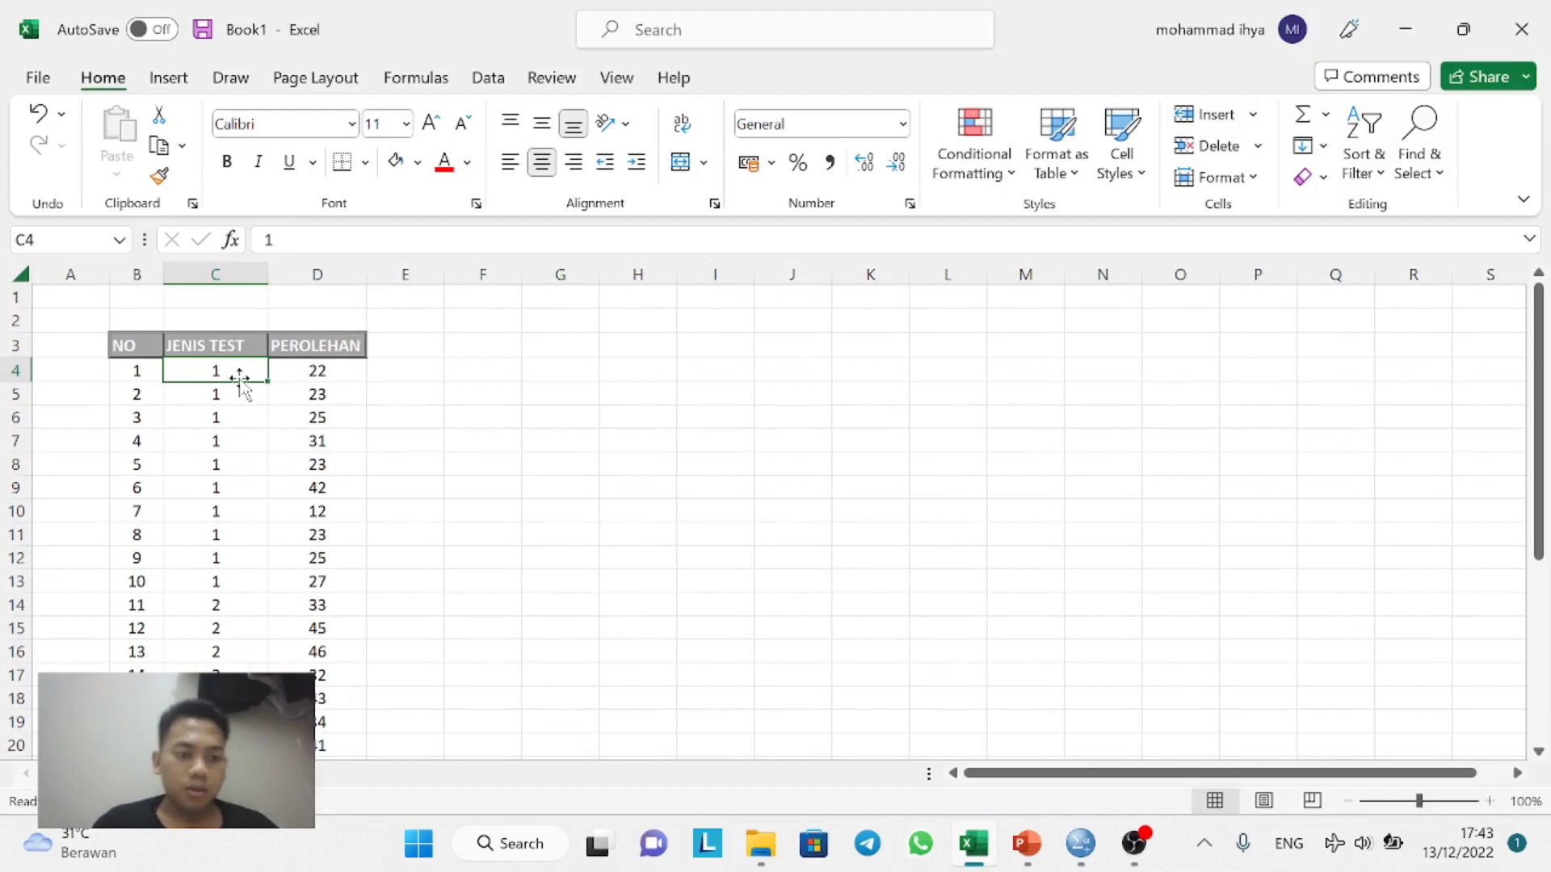
{"action": "key", "text": "shift+Right"}
{"action": "key", "text": "shift+Down"}
{"action": "key", "text": "shift+Down"}
{"action": "key", "text": "shift+Down"}
{"action": "key", "text": "shift+Down"}
{"action": "key", "text": "shift+Down"}
{"action": "key", "text": "shift+Down"}
{"action": "key", "text": "shift+Down"}
{"action": "key", "text": "shift+Down"}
{"action": "key", "text": "shift+Down"}
{"action": "key", "text": "shift+Down"}
{"action": "key", "text": "shift+Down"}
{"action": "key", "text": "shift+Down"}
{"action": "key", "text": "shift+Down"}
{"action": "key", "text": "shift+Down"}
{"action": "key", "text": "shift+Down"}
{"action": "key", "text": "shift+Down"}
{"action": "key", "text": "shift+Down"}
{"action": "key", "text": "shift+Down"}
{"action": "key", "text": "shift+Down"}
{"action": "key", "text": "shift+Down"}
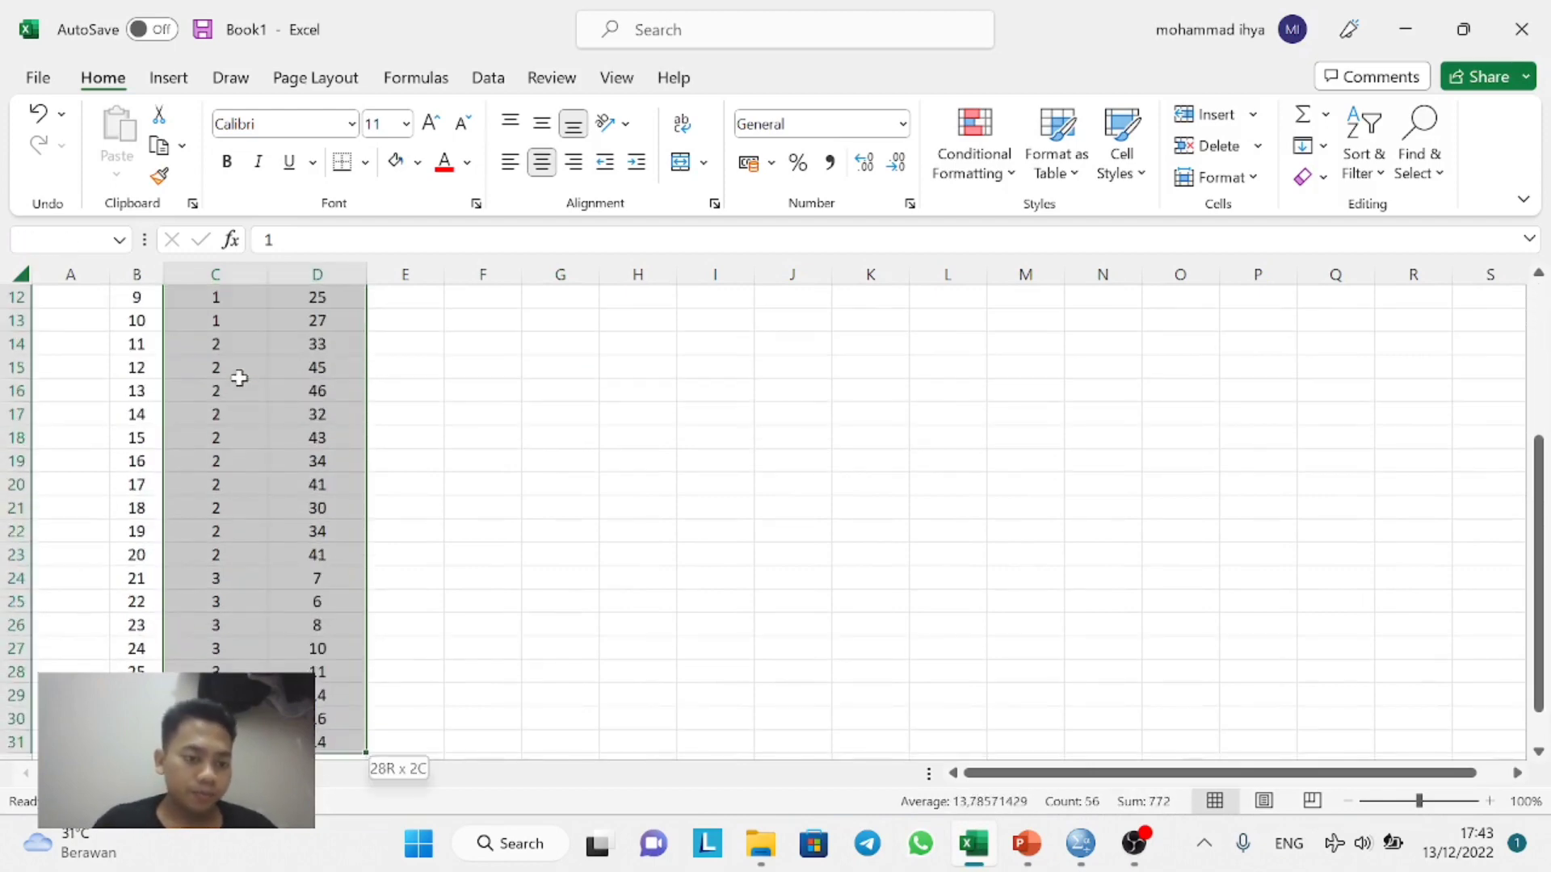
{"action": "key", "text": "shift+Down"}
{"action": "key", "text": "shift+Down"}
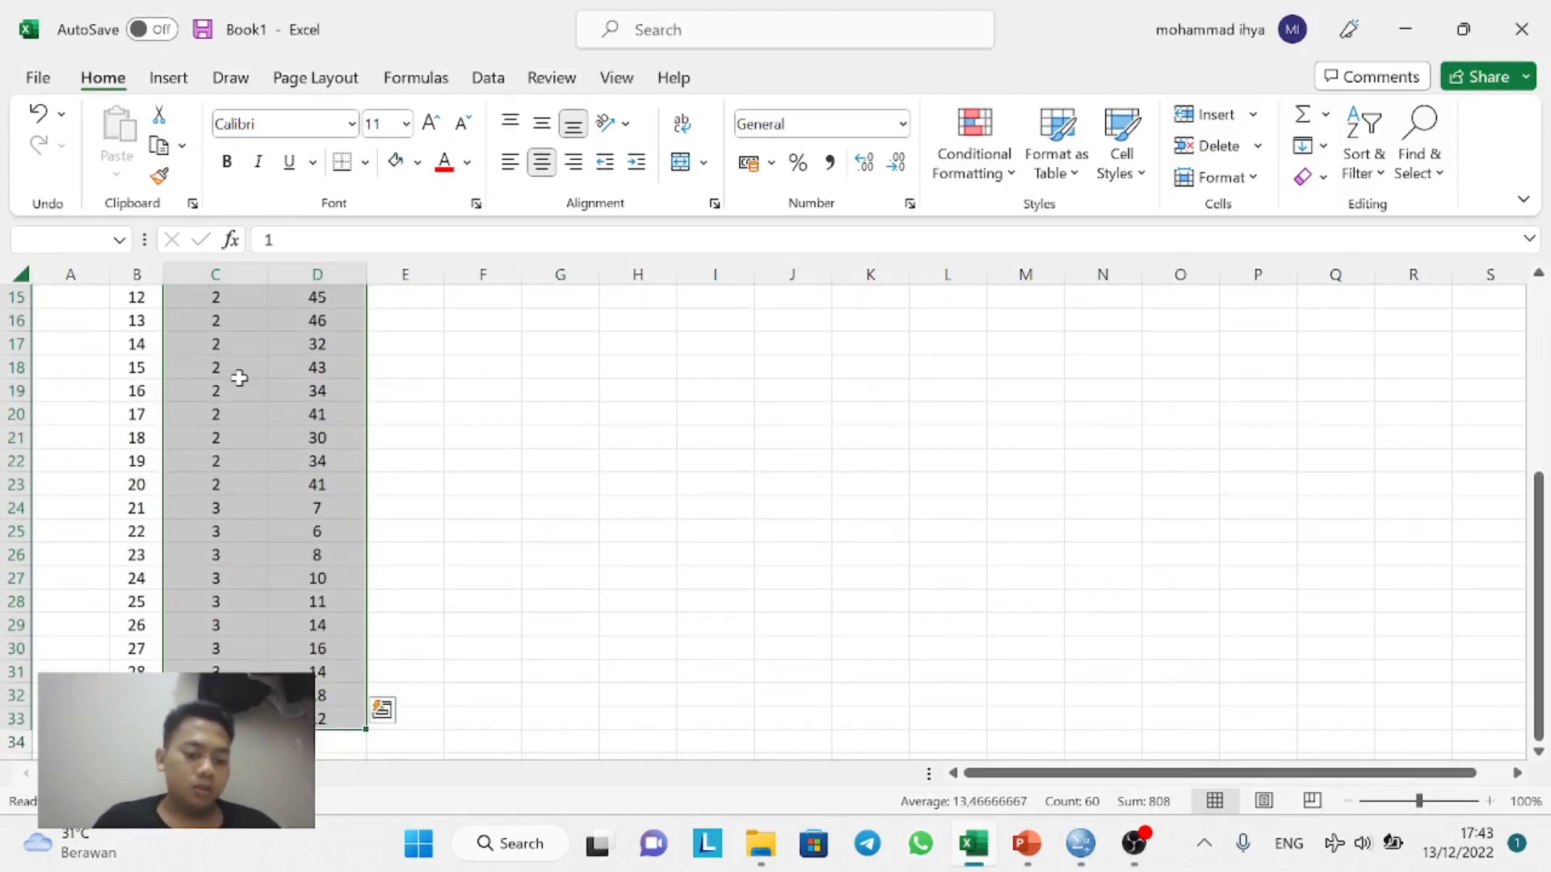
{"action": "key", "text": "ctrl+c"}
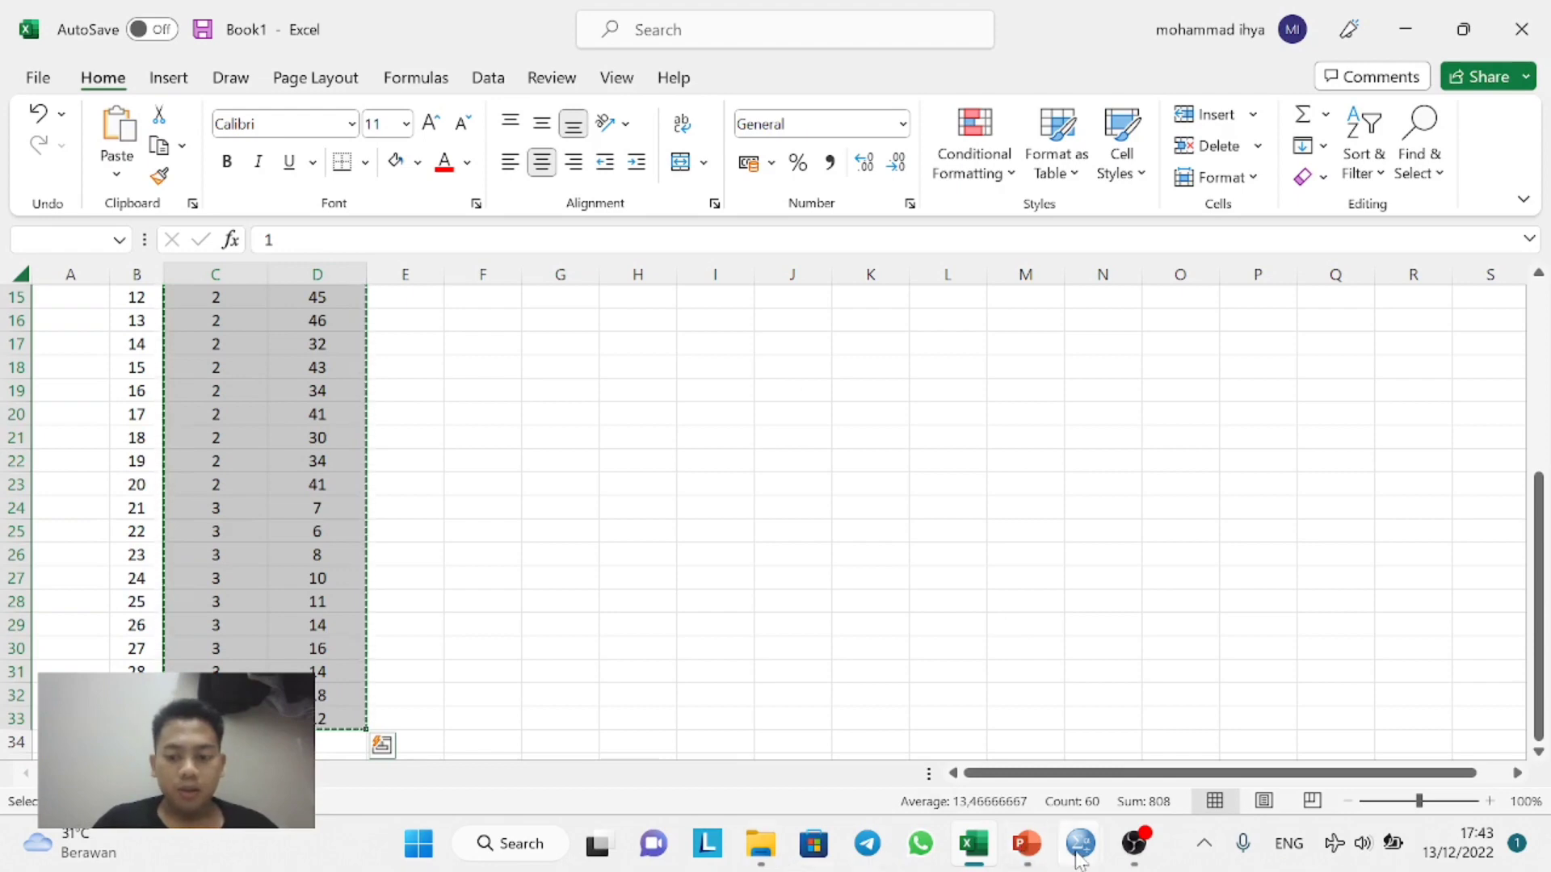
Switch to SPSS, paste the copied values into columns X and Y from row 1, and look over the rows.
{"action": "mouse_move", "coordinate": [1080, 858]}
{"action": "left_click", "coordinate": [946, 727]}
{"action": "left_click", "coordinate": [184, 201]}
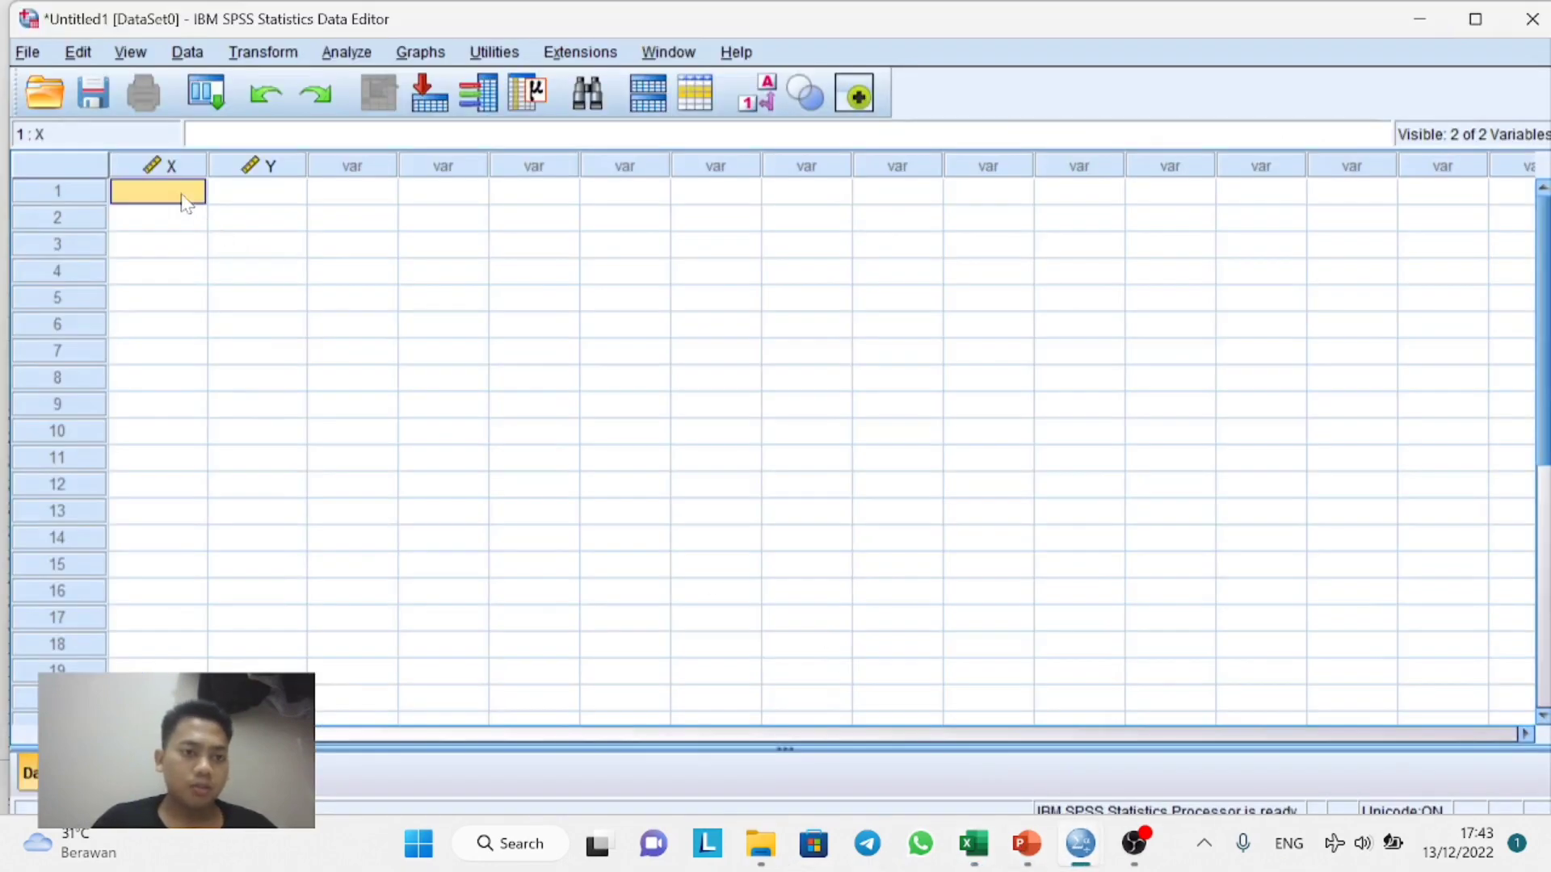
{"action": "key", "text": "ctrl+v"}
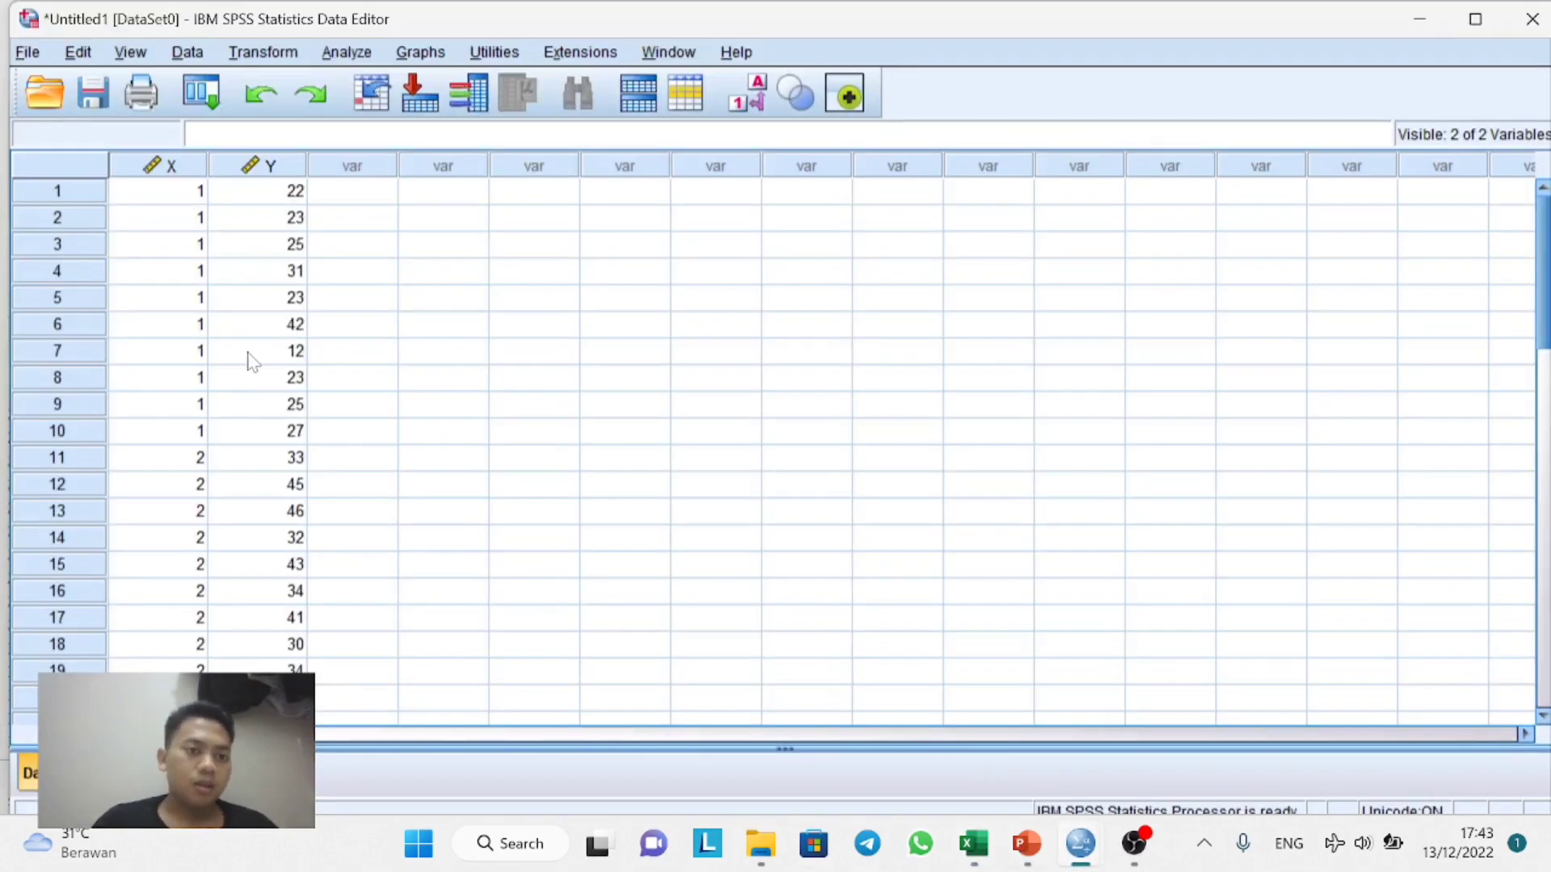
{"action": "scroll", "coordinate": [250, 404], "scroll_direction": "down", "scroll_amount": 9}
{"action": "scroll", "coordinate": [250, 448], "scroll_direction": "up", "scroll_amount": 9}
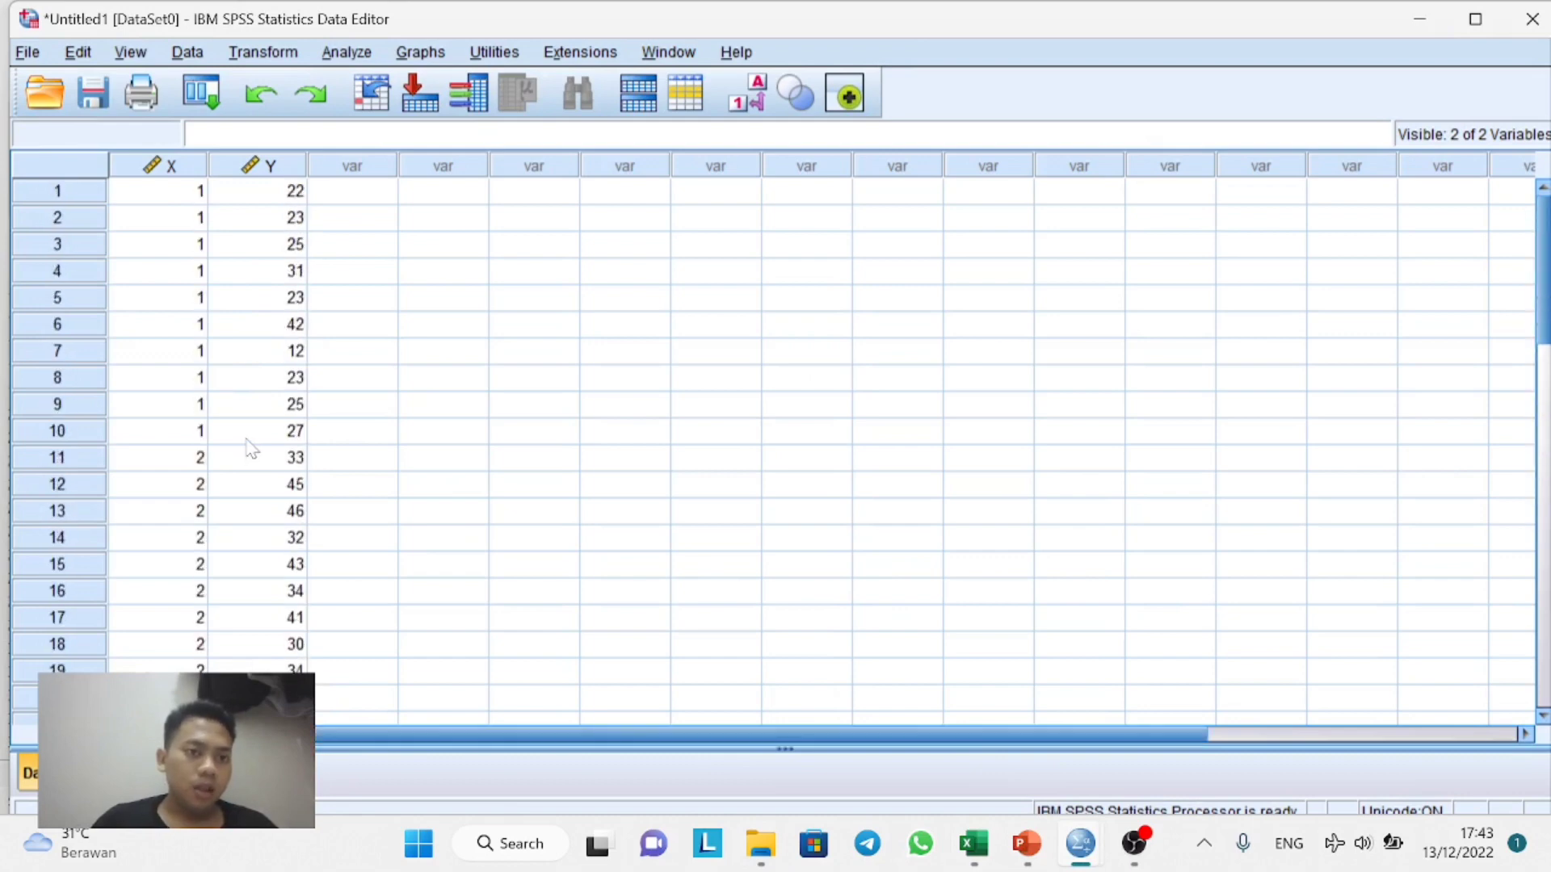
Set up an Explore analysis with JENIS TEST as the factor and PEROLEHAN as the dependent variable.
{"action": "left_click", "coordinate": [355, 53]}
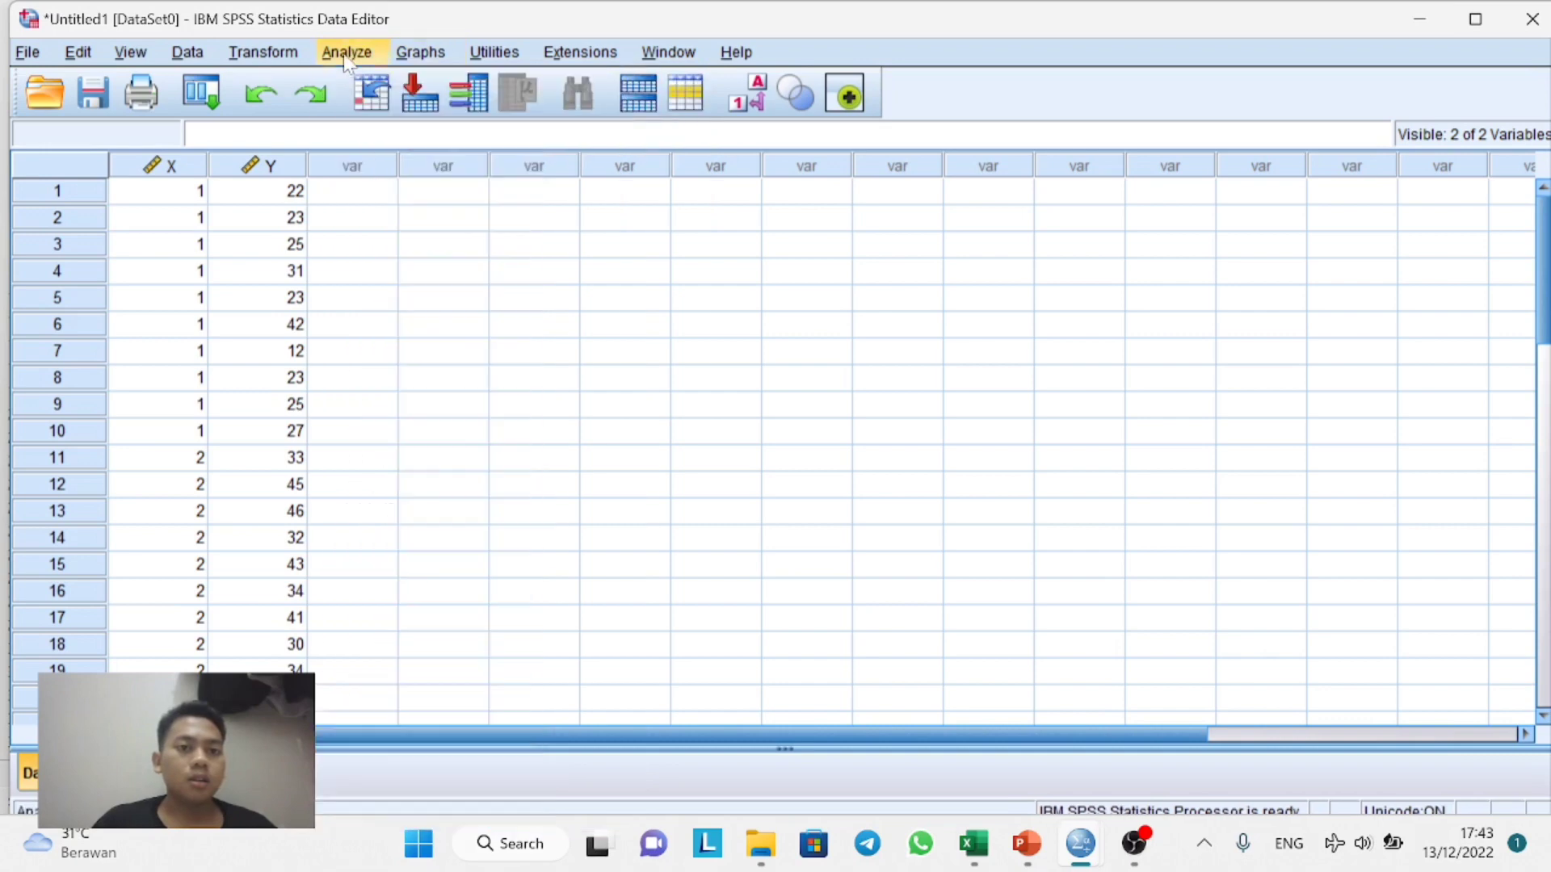
{"action": "left_click", "coordinate": [346, 55]}
{"action": "mouse_move", "coordinate": [383, 119]}
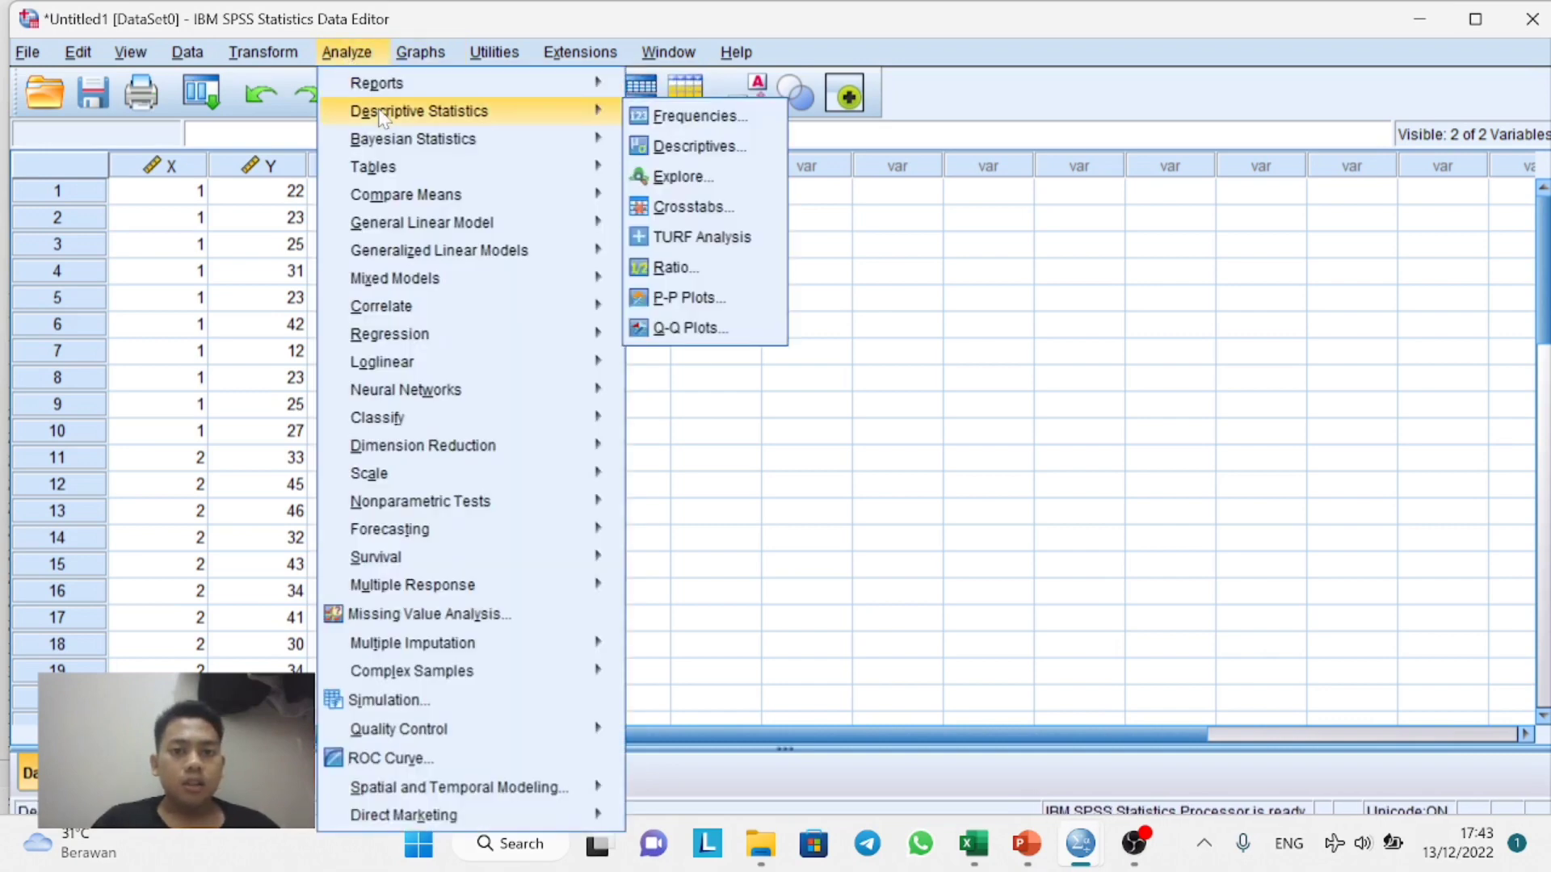
{"action": "left_click", "coordinate": [710, 180]}
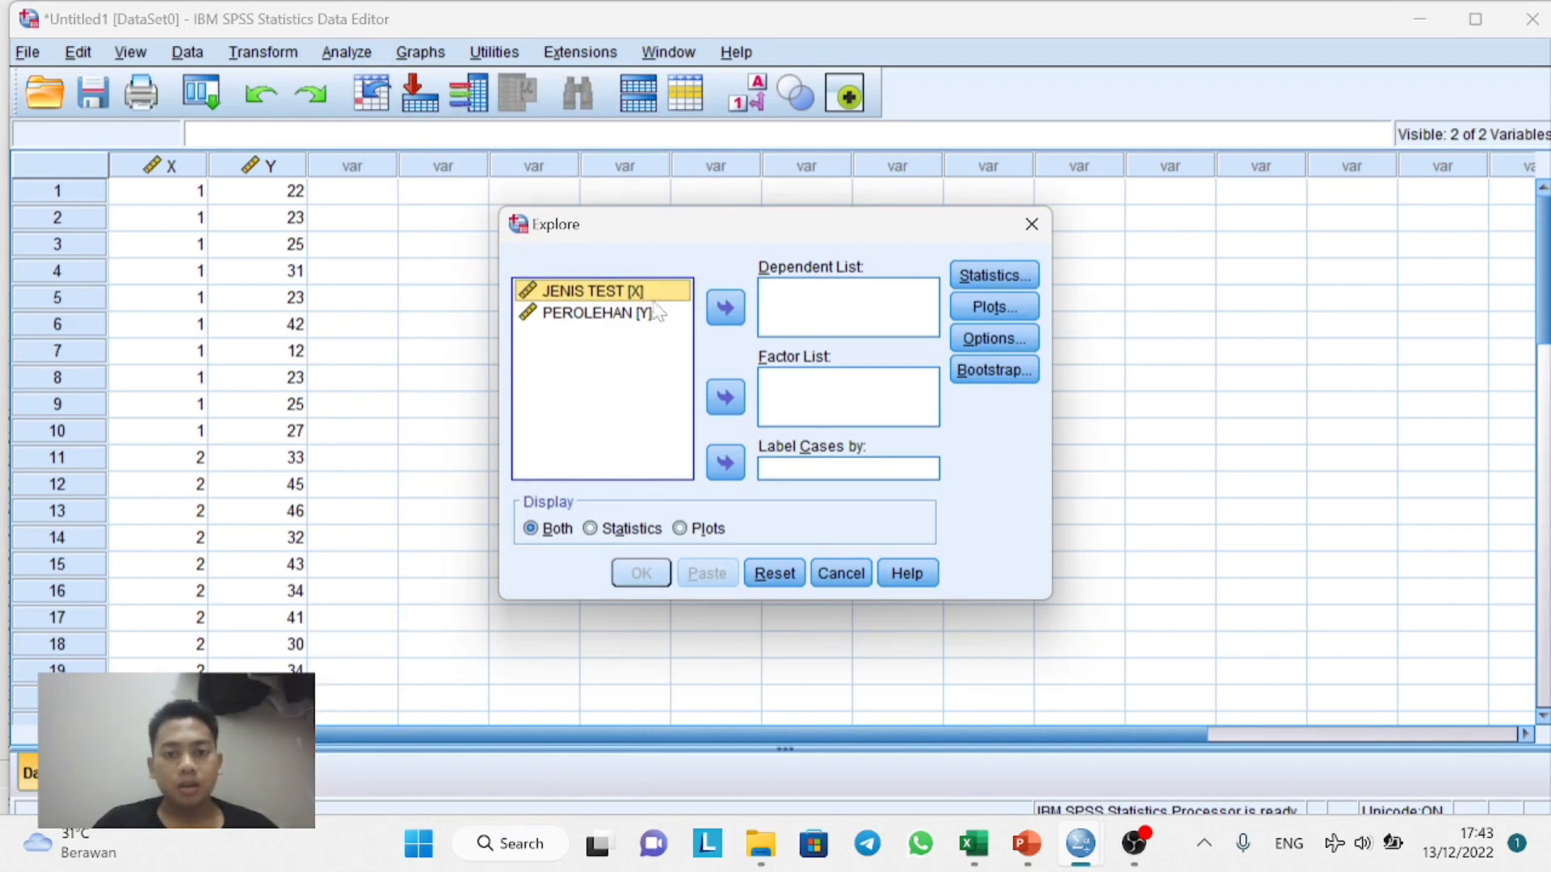
{"action": "left_click", "coordinate": [727, 401]}
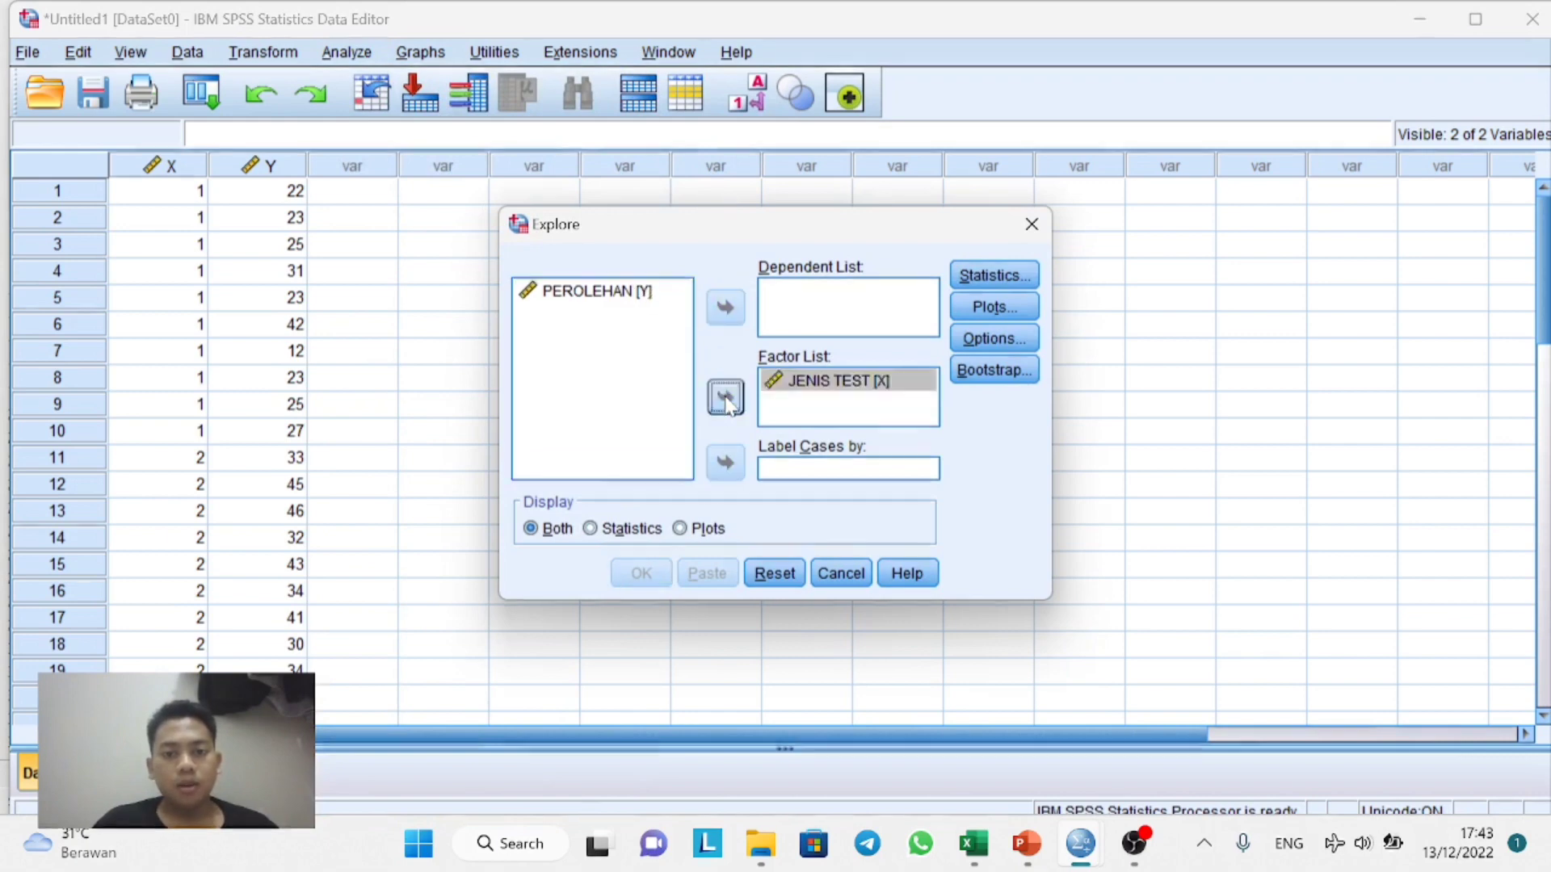
{"action": "left_click", "coordinate": [634, 296]}
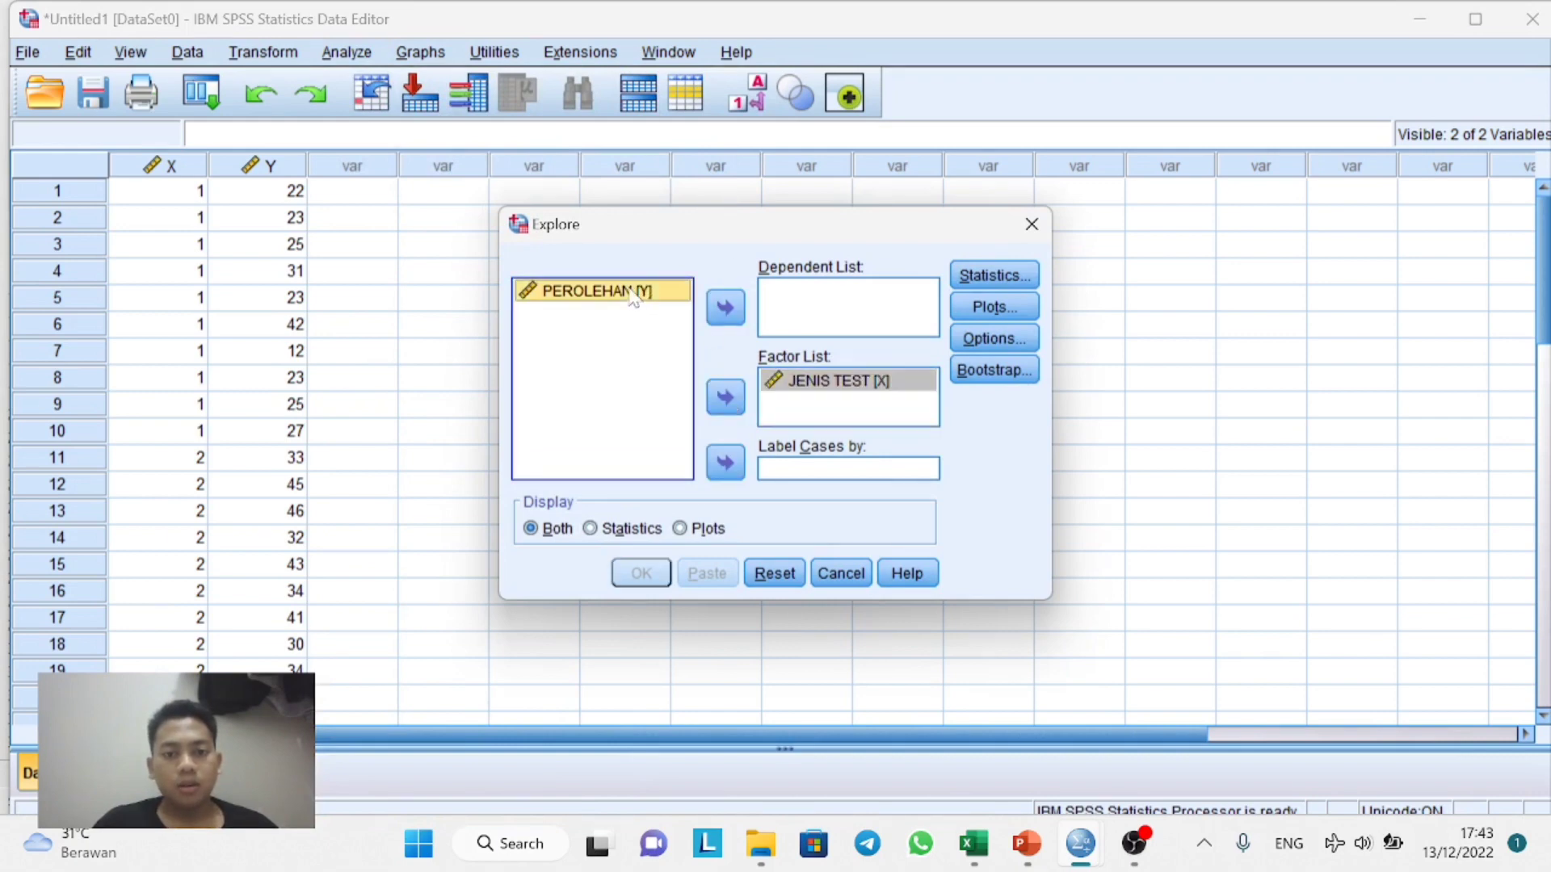
{"action": "left_click", "coordinate": [726, 308]}
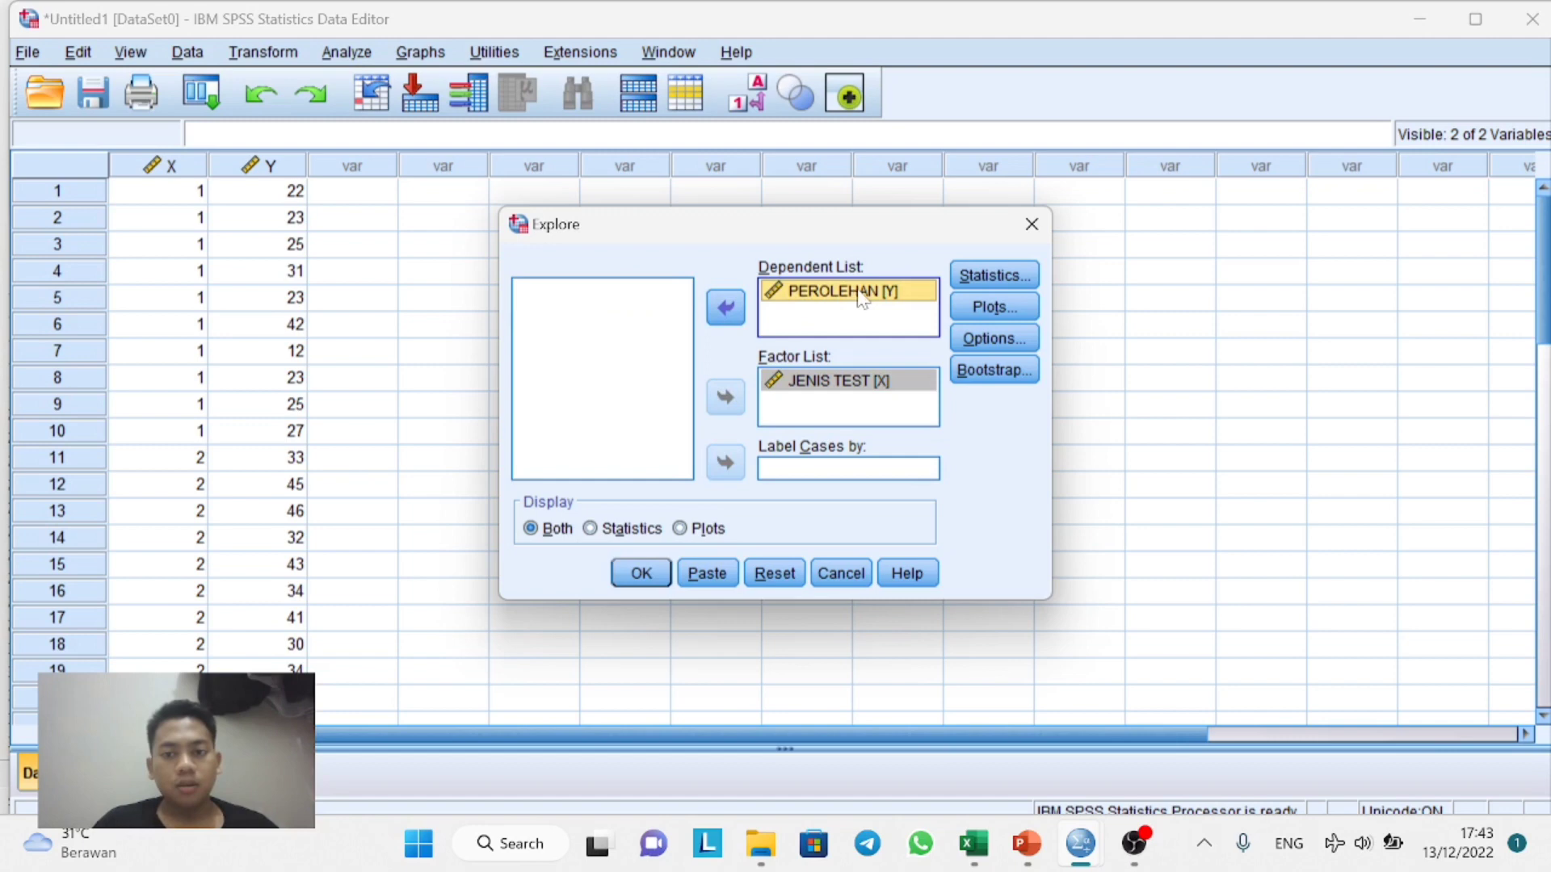
Enable normality plots with tests in the plot options of the Explore analysis.
{"action": "left_click", "coordinate": [992, 307]}
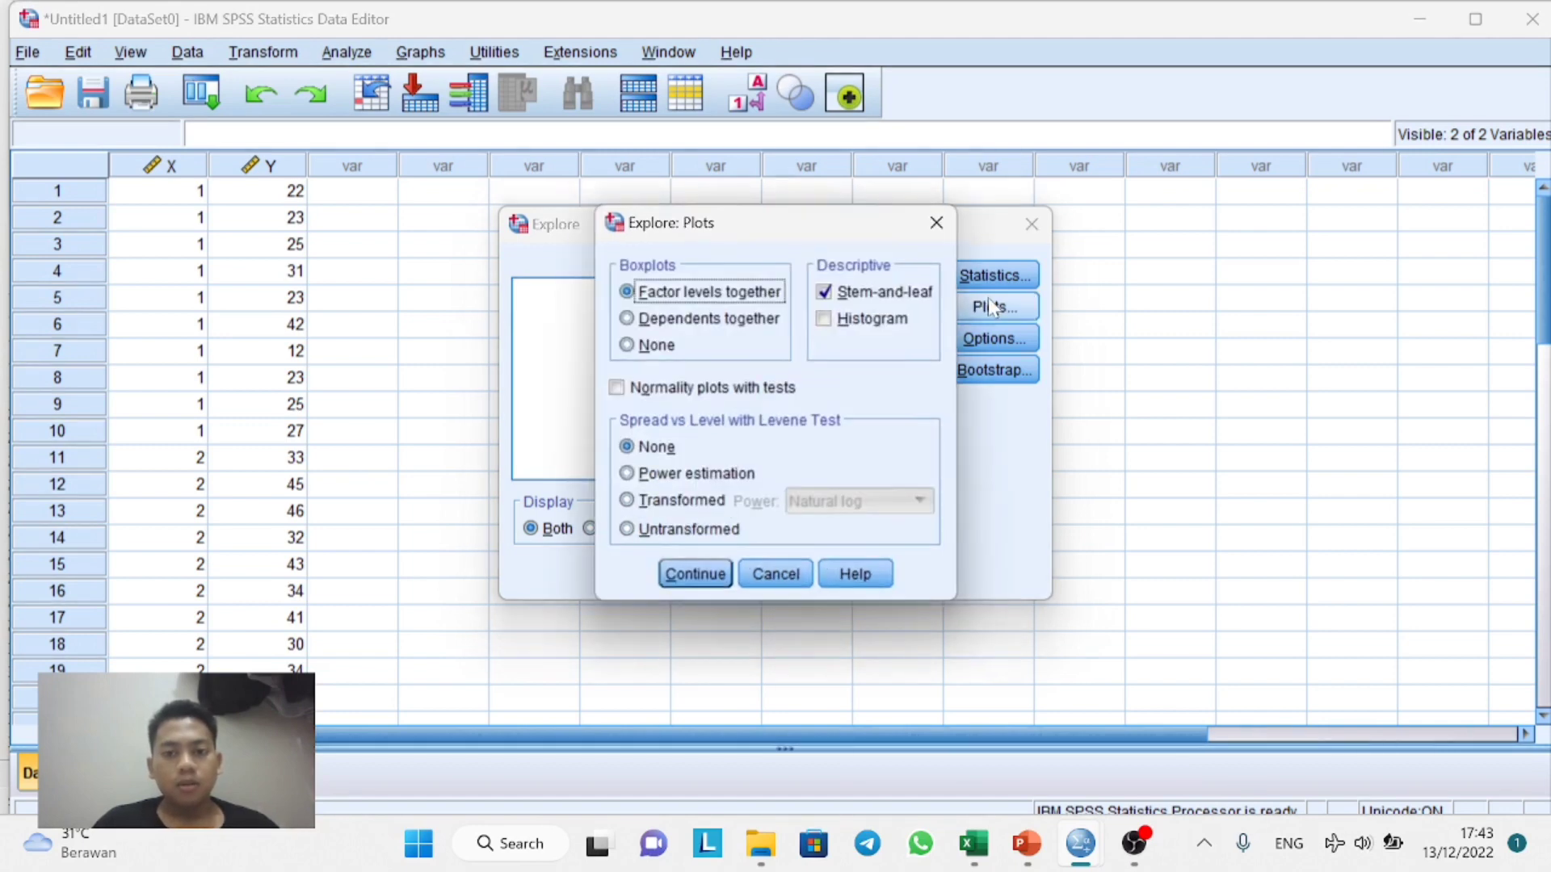
{"action": "left_click", "coordinate": [653, 390]}
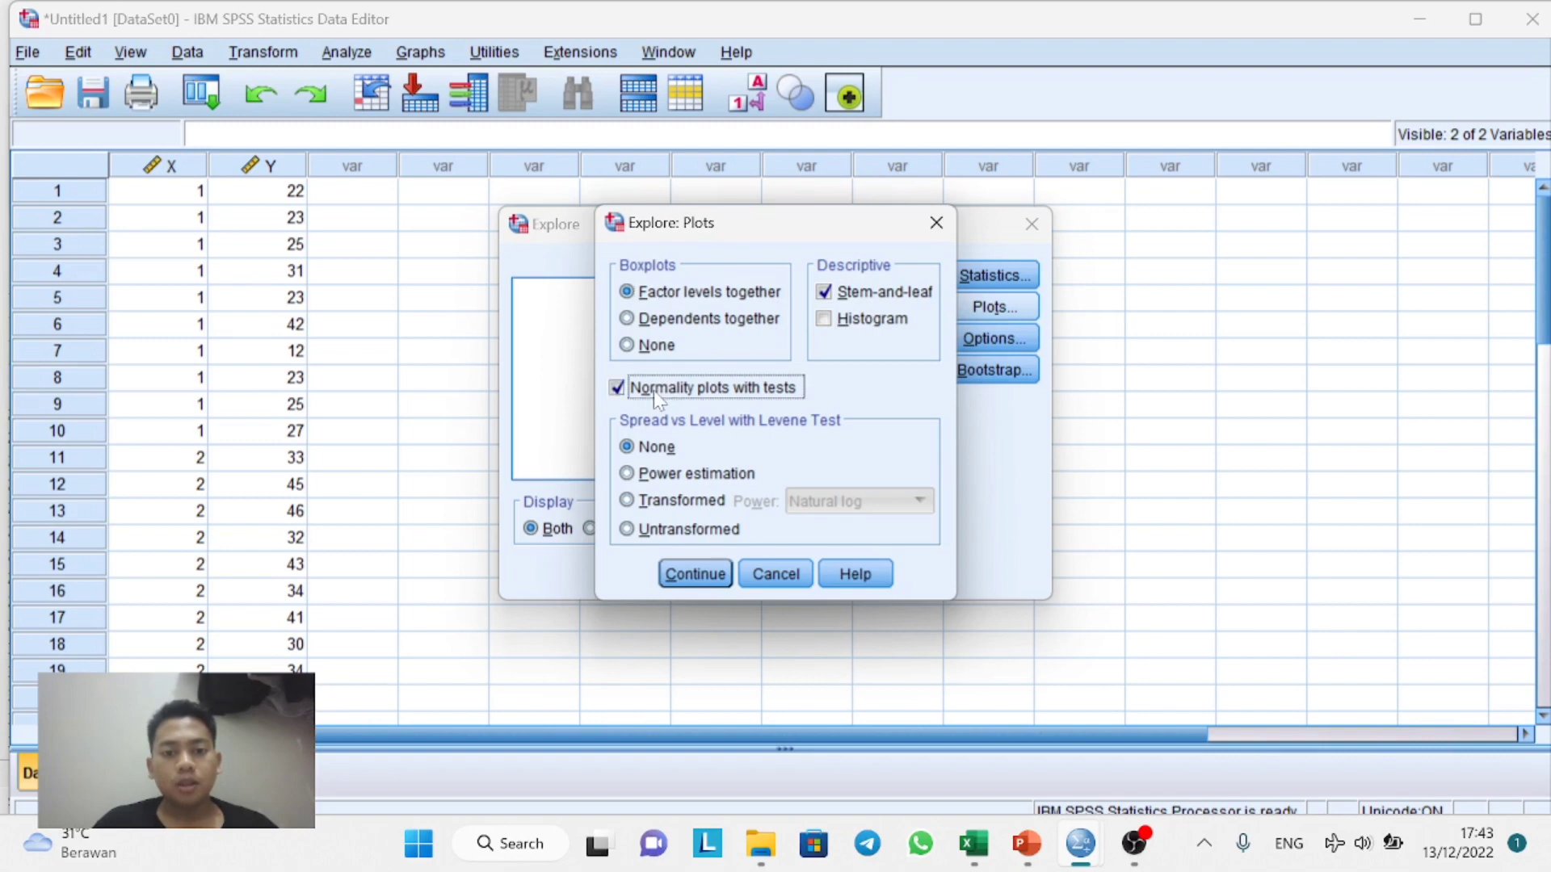
{"action": "left_click", "coordinate": [681, 577]}
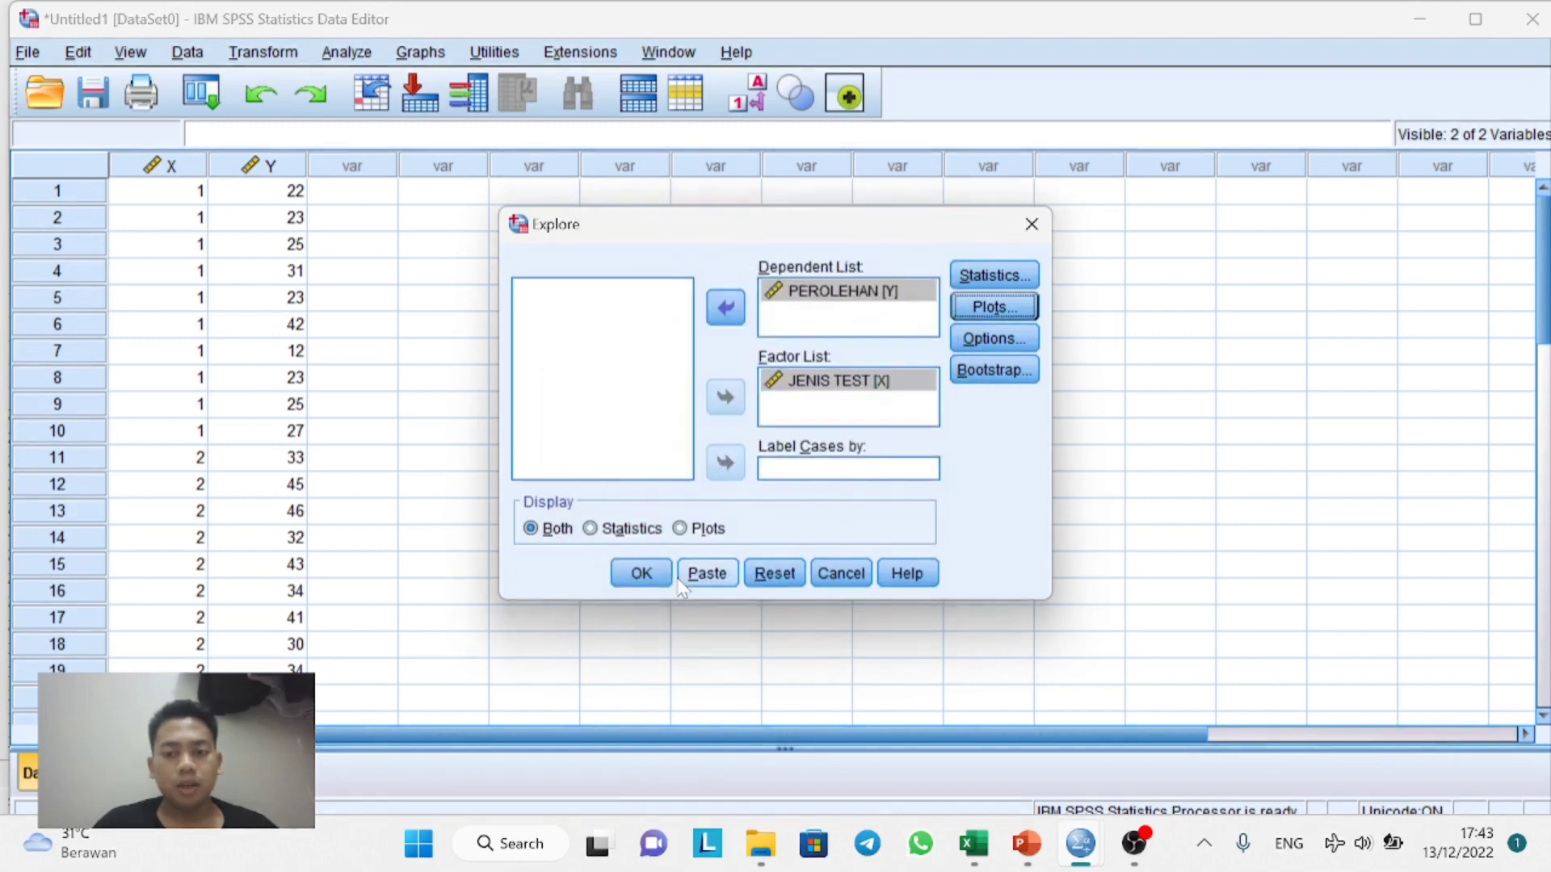
Run the Explore analysis and review its output through the Case Processing Summary, Descriptives and Tests of Normality tables.
{"action": "left_click", "coordinate": [638, 576]}
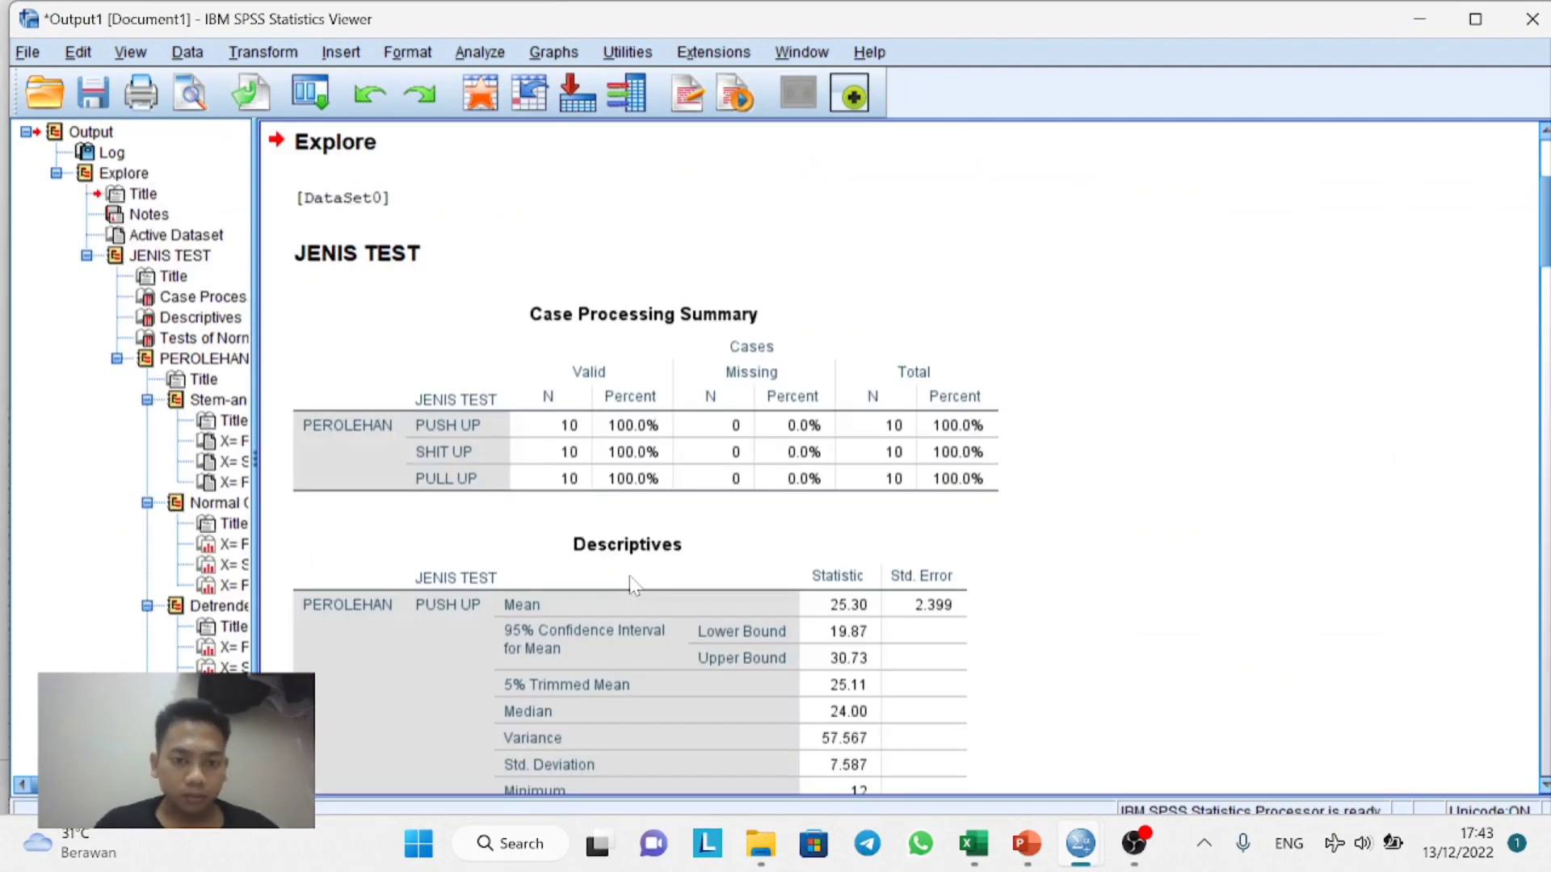
{"action": "scroll", "coordinate": [1004, 450], "scroll_direction": "down", "scroll_amount": 2}
{"action": "scroll", "coordinate": [1080, 439], "scroll_direction": "up", "scroll_amount": 5}
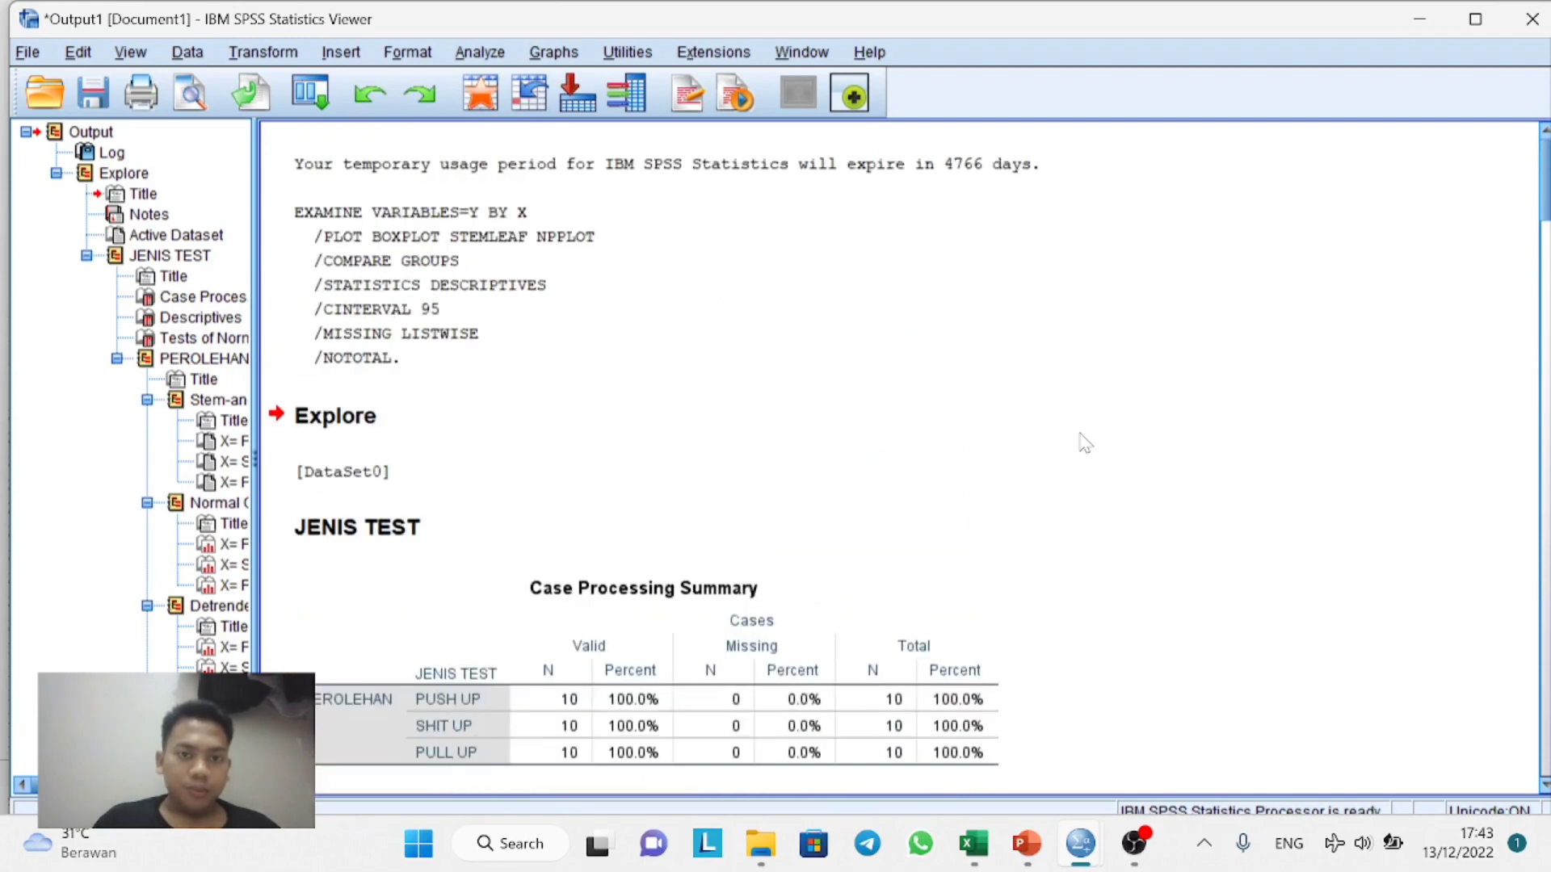
{"action": "scroll", "coordinate": [751, 420], "scroll_direction": "down", "scroll_amount": 4}
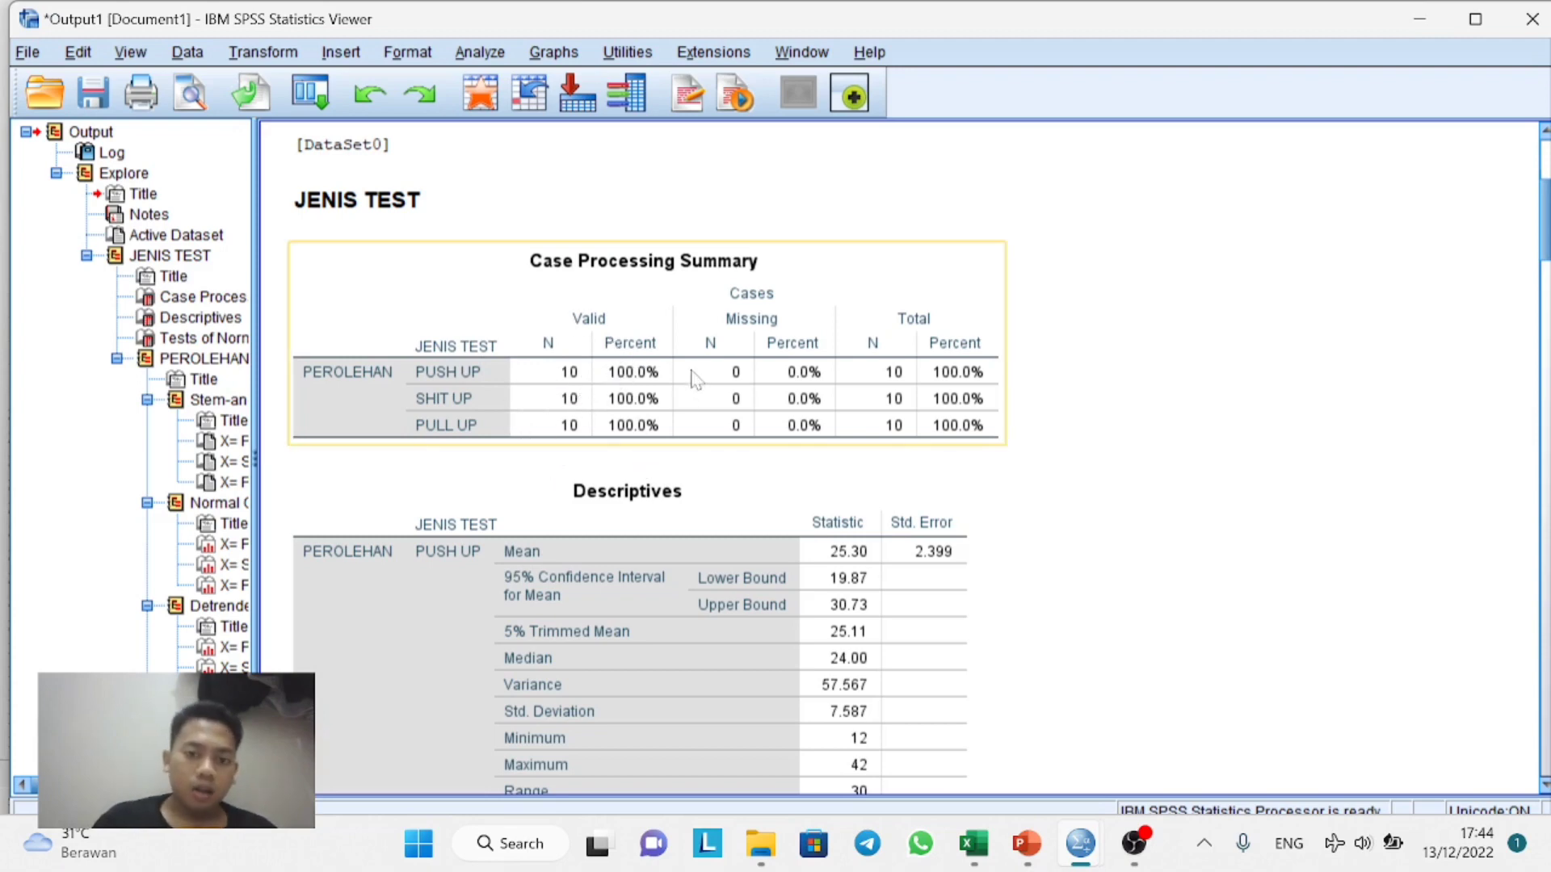
{"action": "left_click", "coordinate": [915, 590]}
{"action": "scroll", "coordinate": [915, 590], "scroll_direction": "down", "scroll_amount": 3}
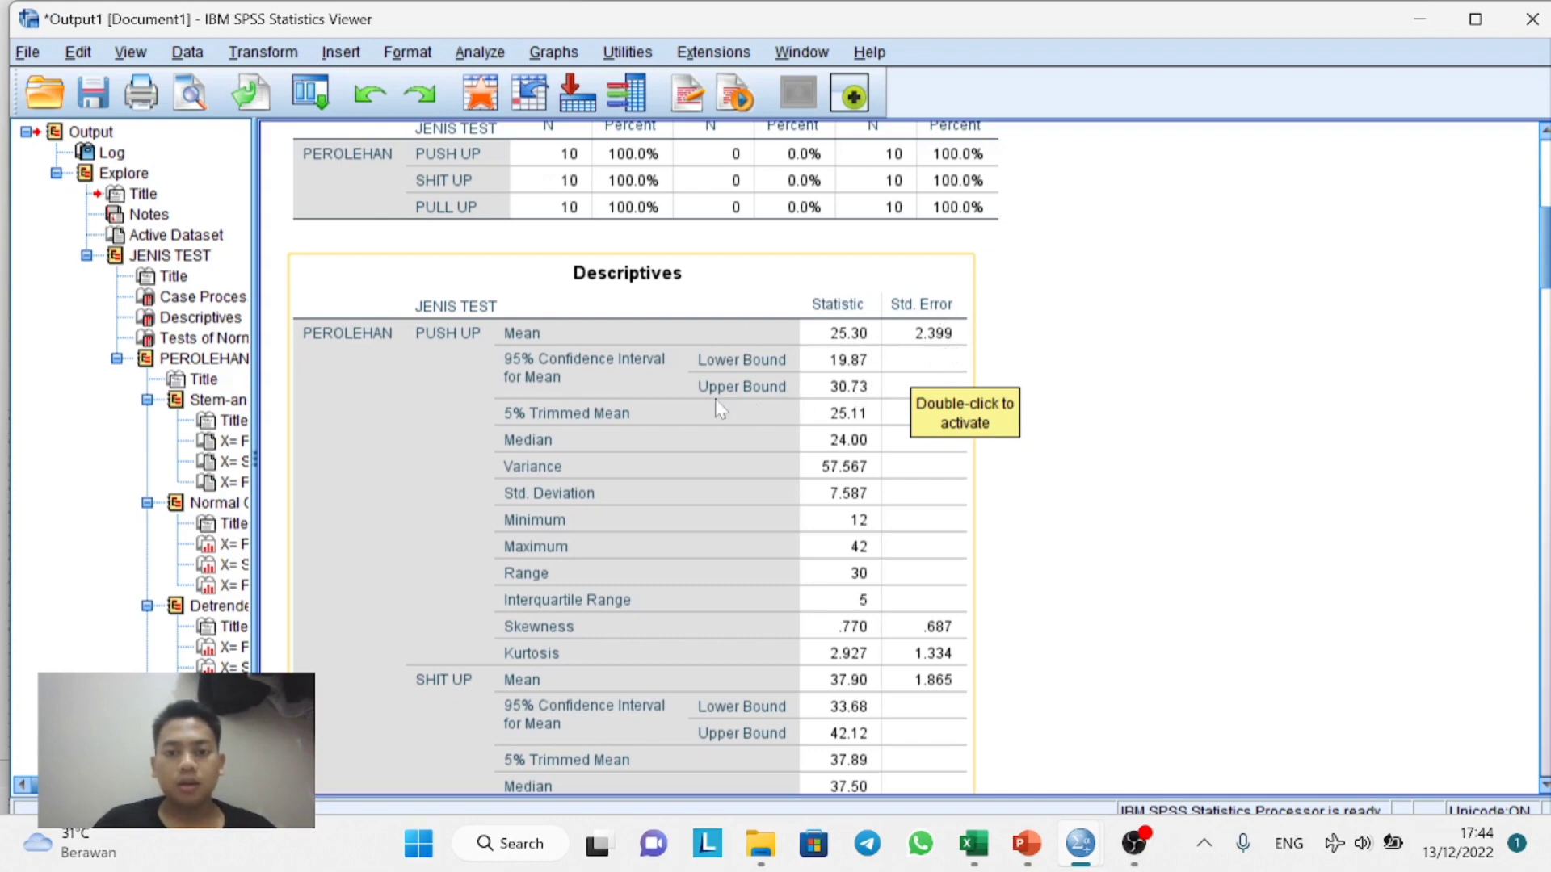
{"action": "scroll", "coordinate": [719, 408], "scroll_direction": "down", "scroll_amount": 3}
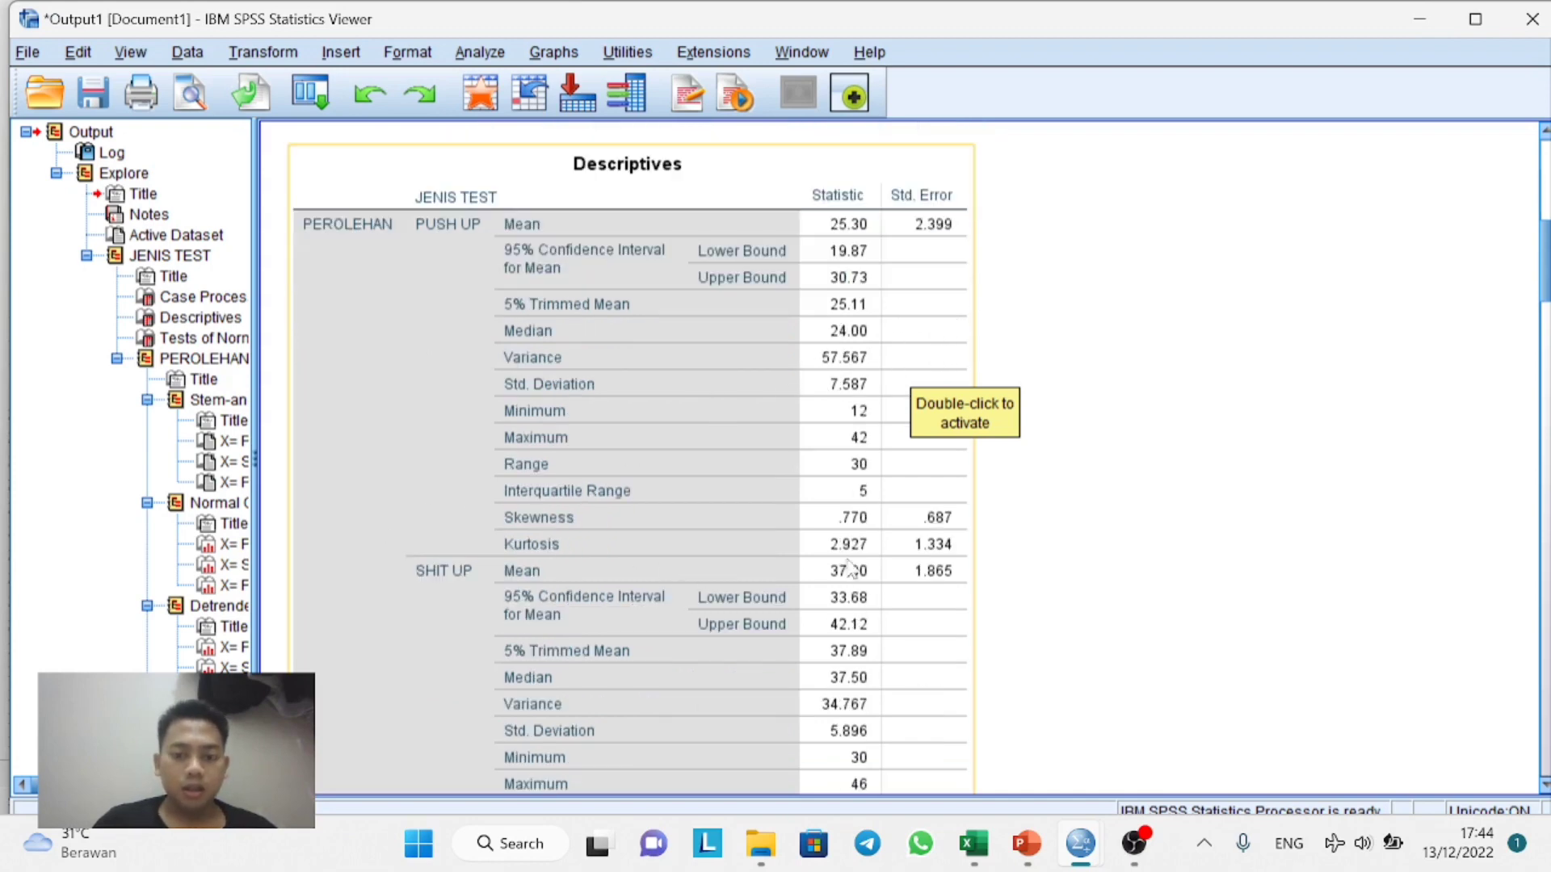
{"action": "scroll", "coordinate": [935, 585], "scroll_direction": "down", "scroll_amount": 10}
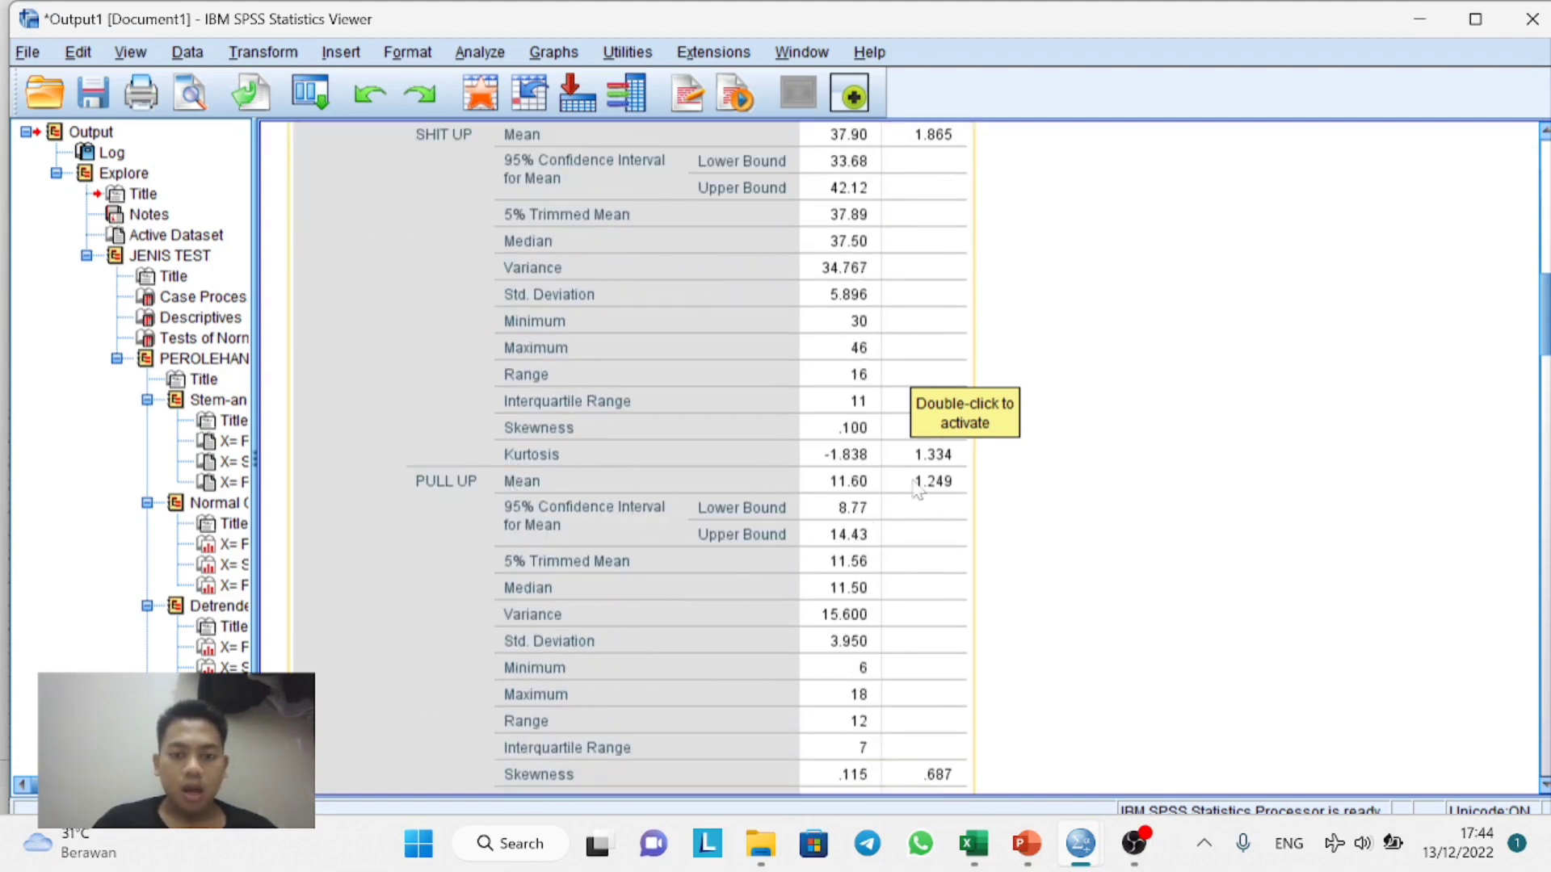
{"action": "scroll", "coordinate": [949, 491], "scroll_direction": "down", "scroll_amount": 10}
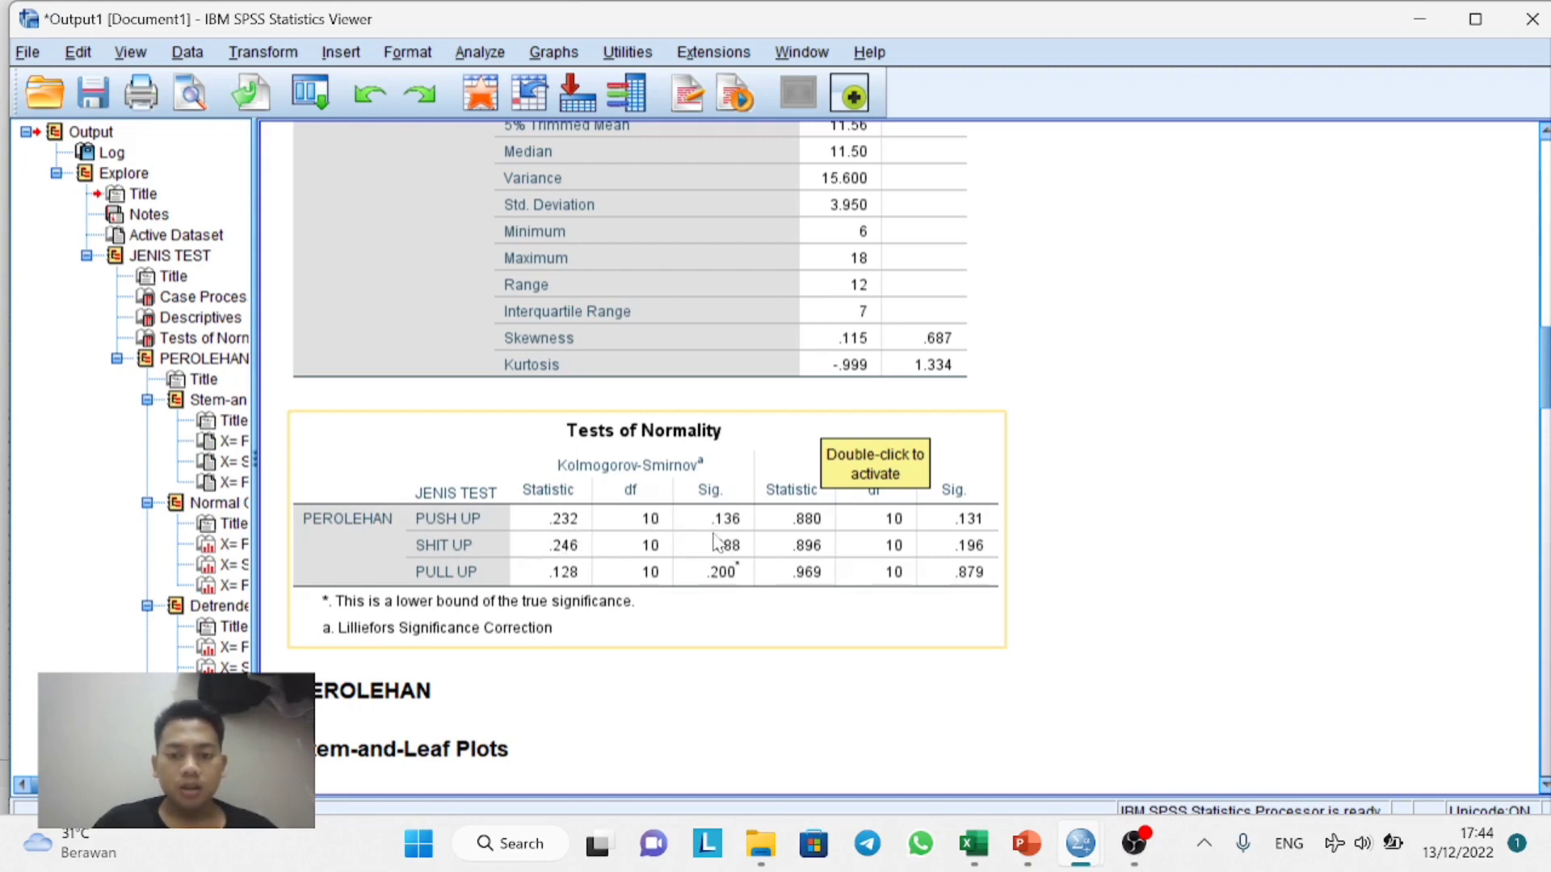
{"action": "left_click", "coordinate": [881, 624]}
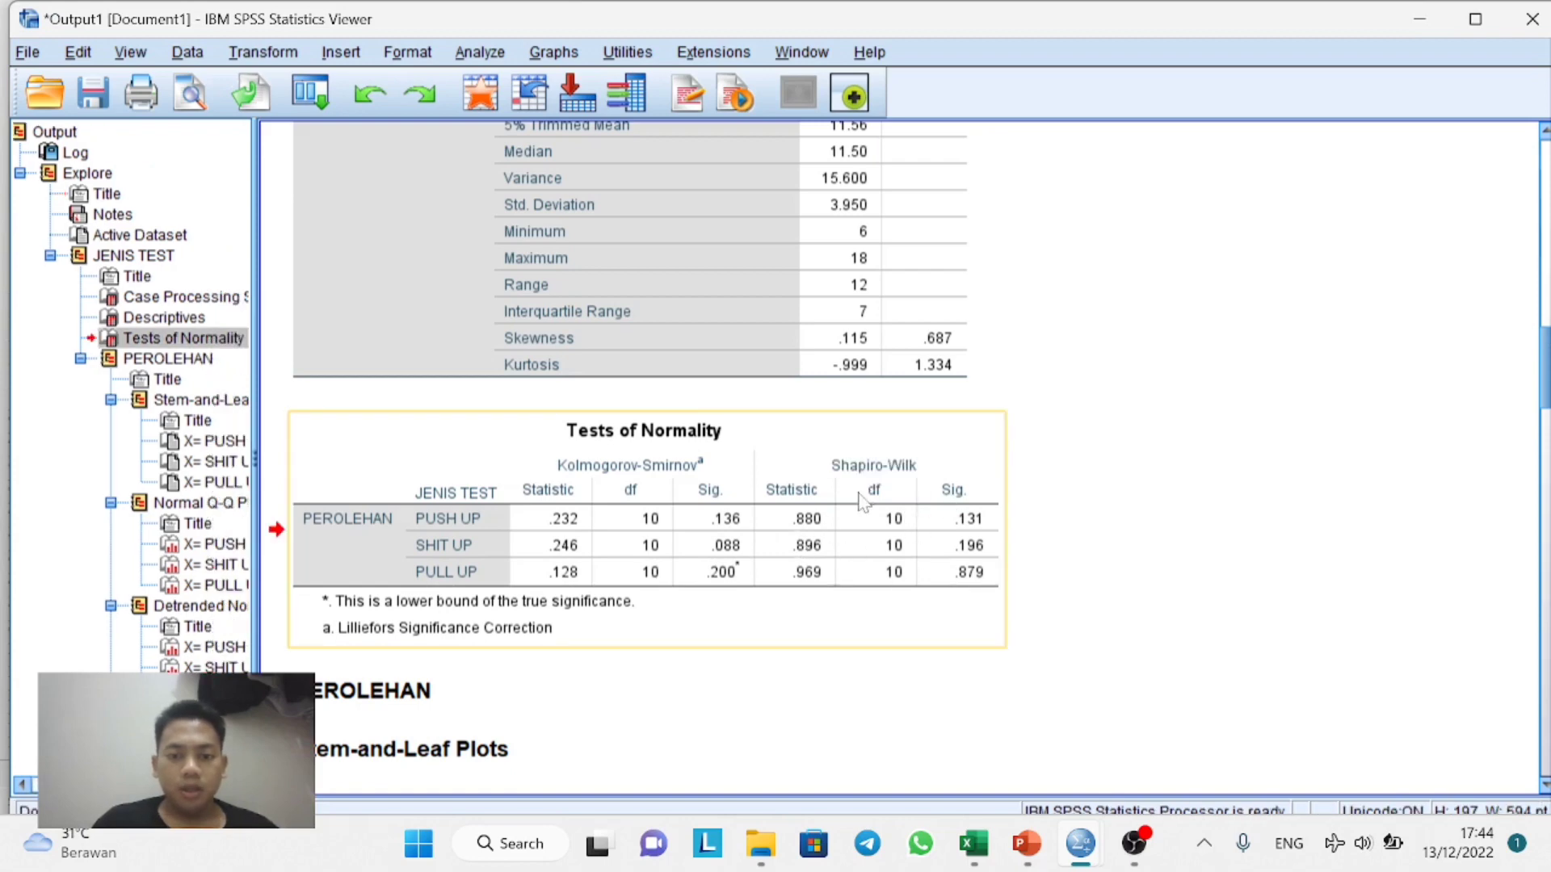
Switch to PowerPoint to check the normality decision rule on slide 4, and return to the Tests of Normality table in SPSS.
{"action": "mouse_move", "coordinate": [1051, 853]}
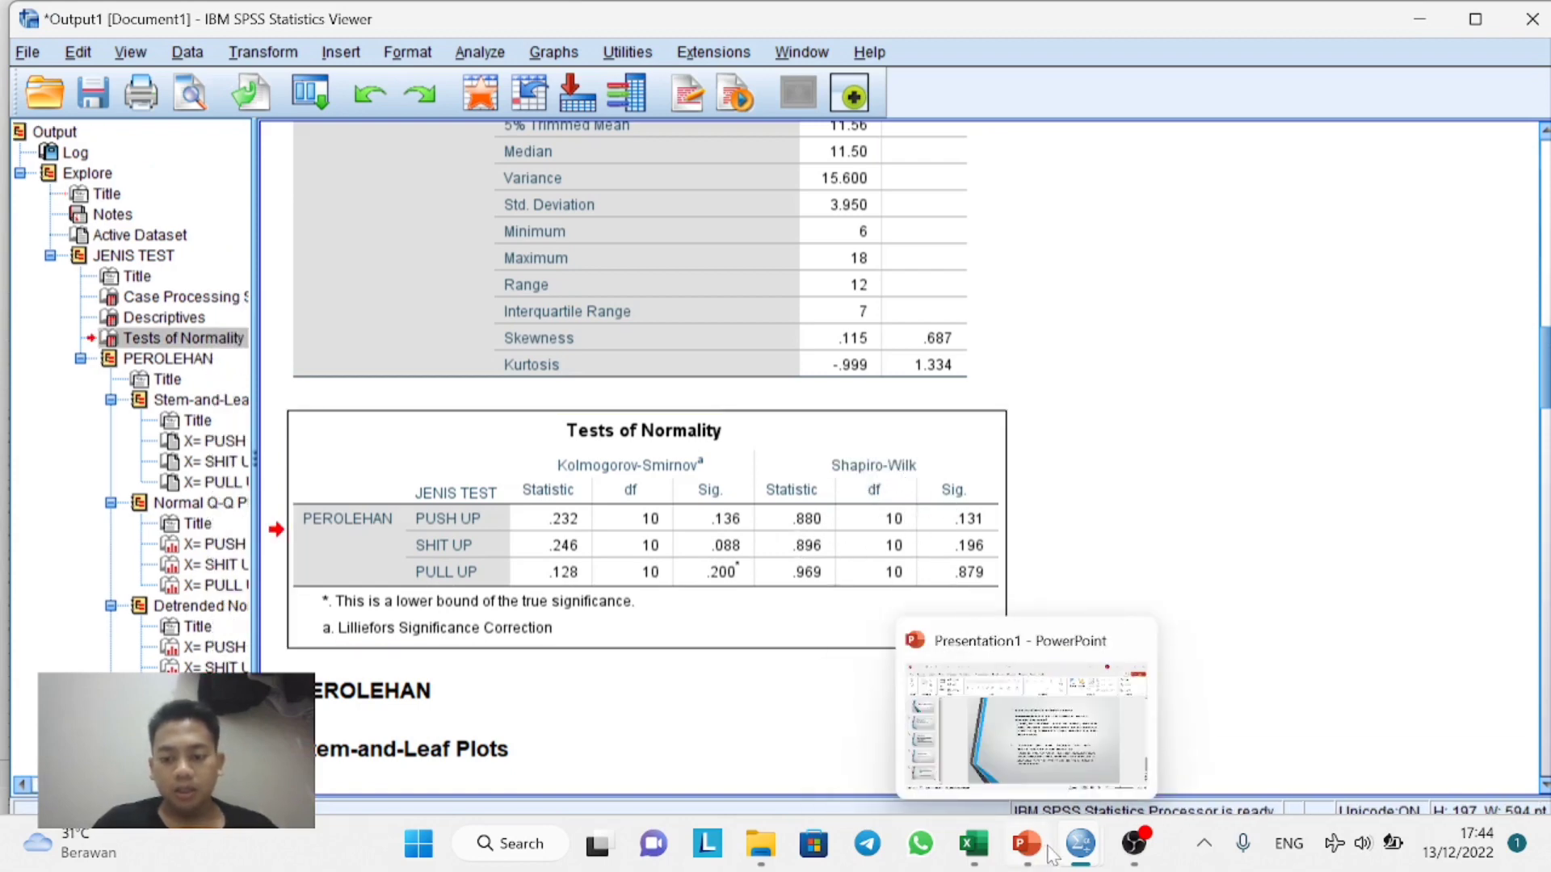
{"action": "left_click", "coordinate": [1074, 767]}
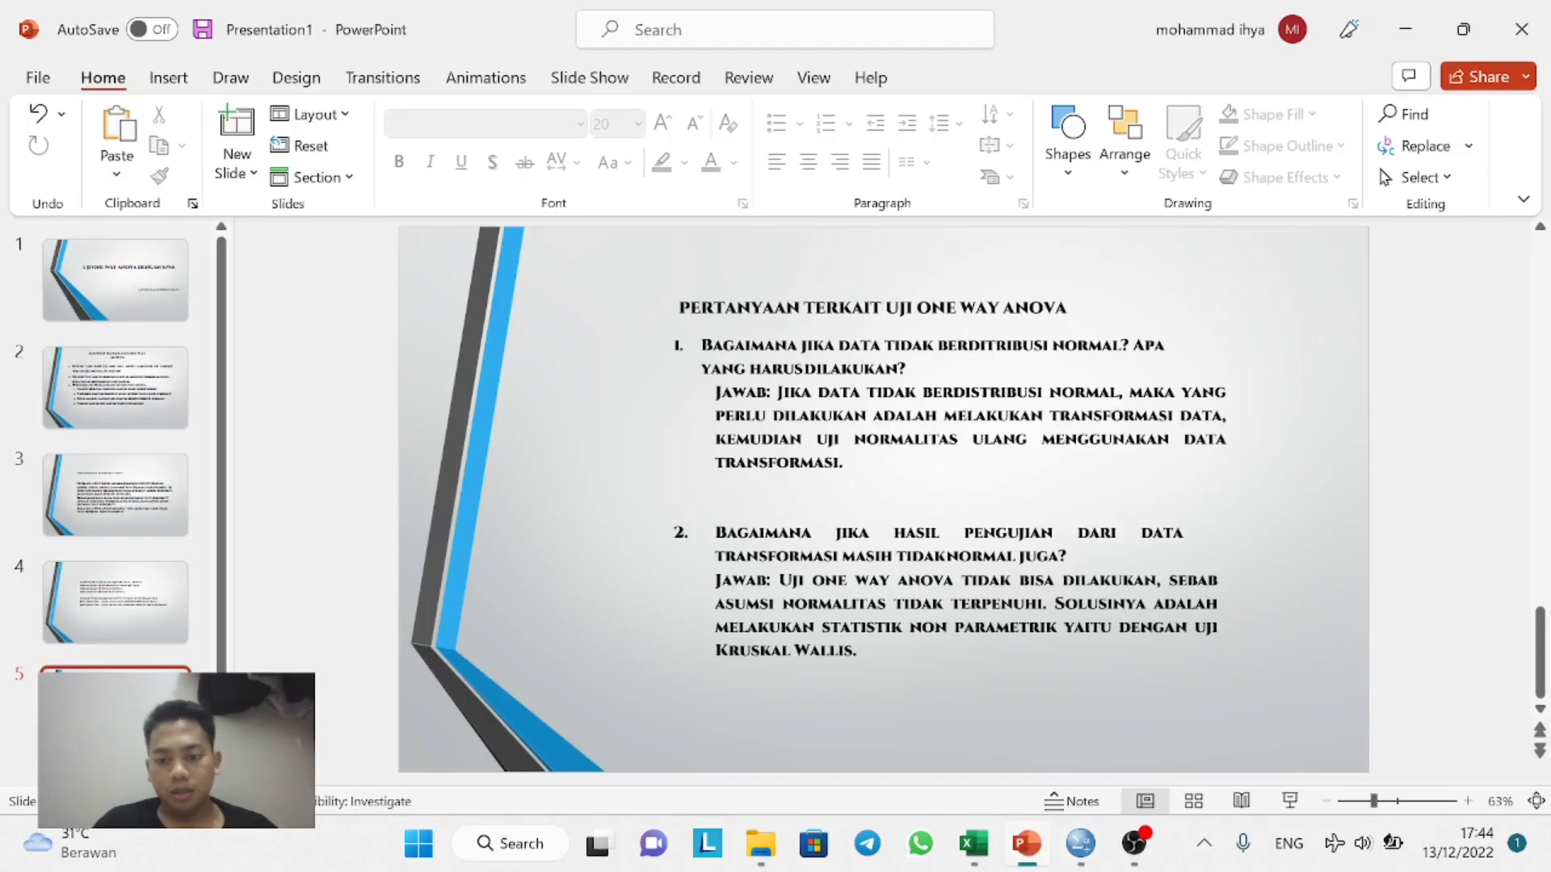
{"action": "left_click", "coordinate": [156, 580]}
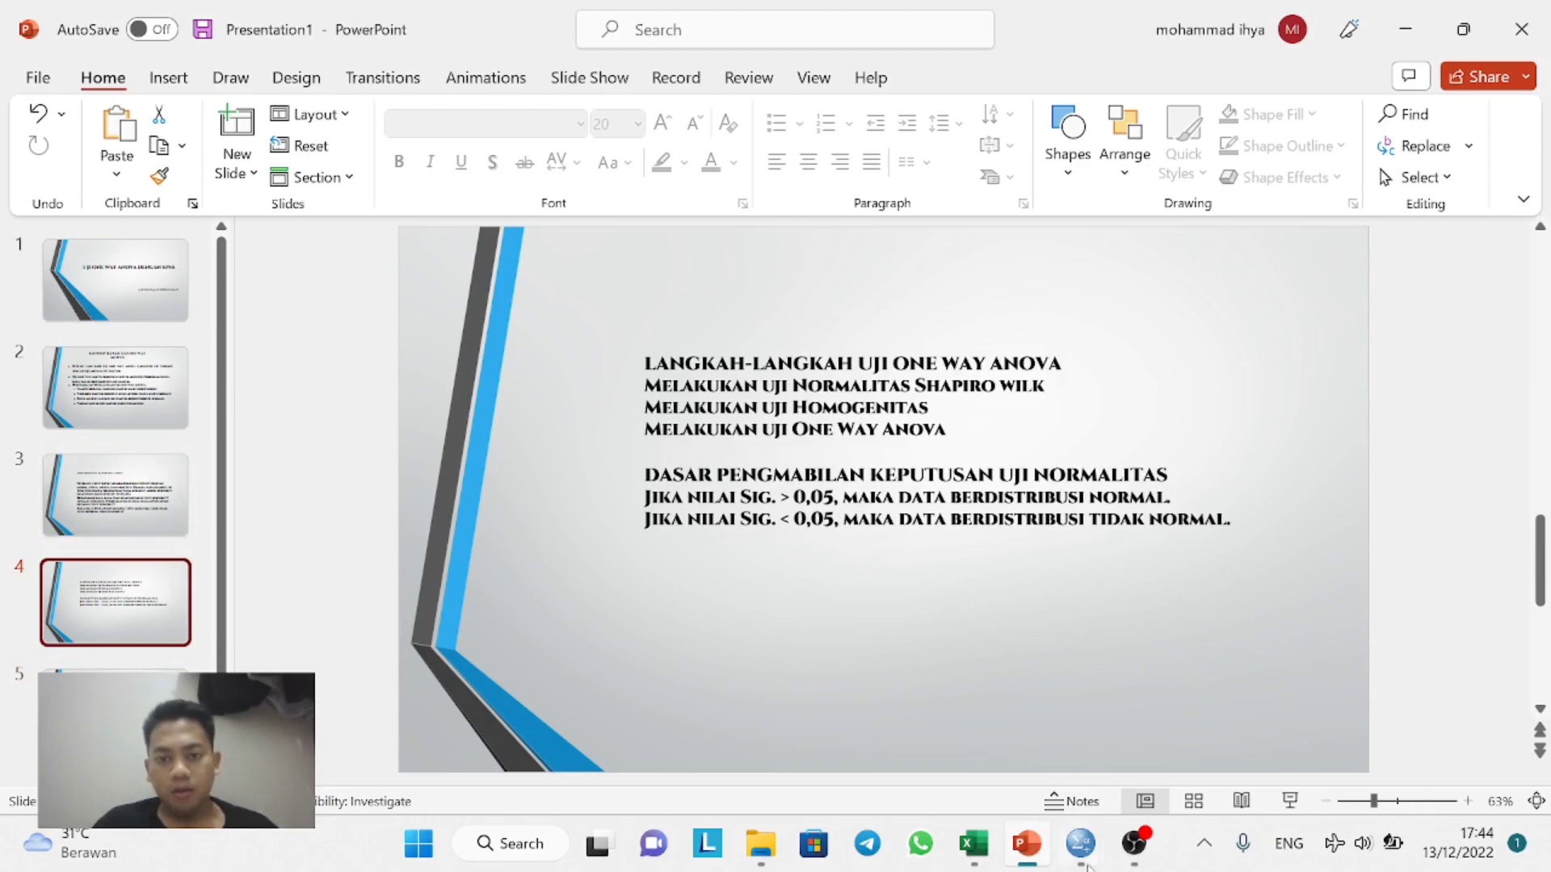
{"action": "mouse_move", "coordinate": [1088, 867]}
{"action": "left_click", "coordinate": [1145, 743]}
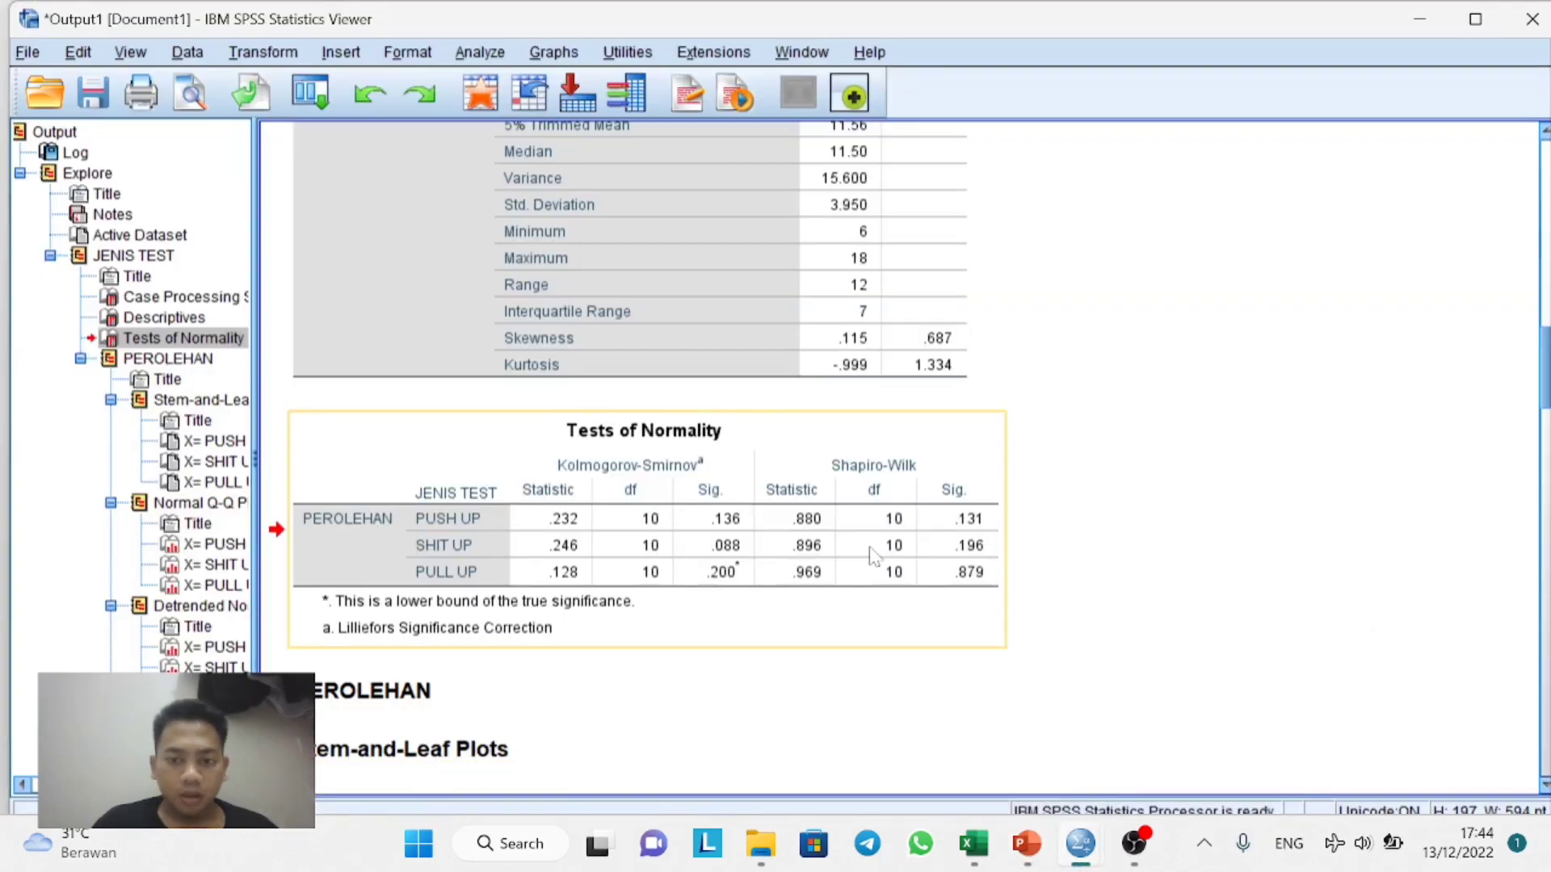
Review the stem-and-leaf and Q-Q plots, and close the Explore output without saving it to return to the SPSS data grid.
{"action": "scroll", "coordinate": [872, 556], "scroll_direction": "down", "scroll_amount": 3}
{"action": "scroll", "coordinate": [873, 556], "scroll_direction": "down", "scroll_amount": 9}
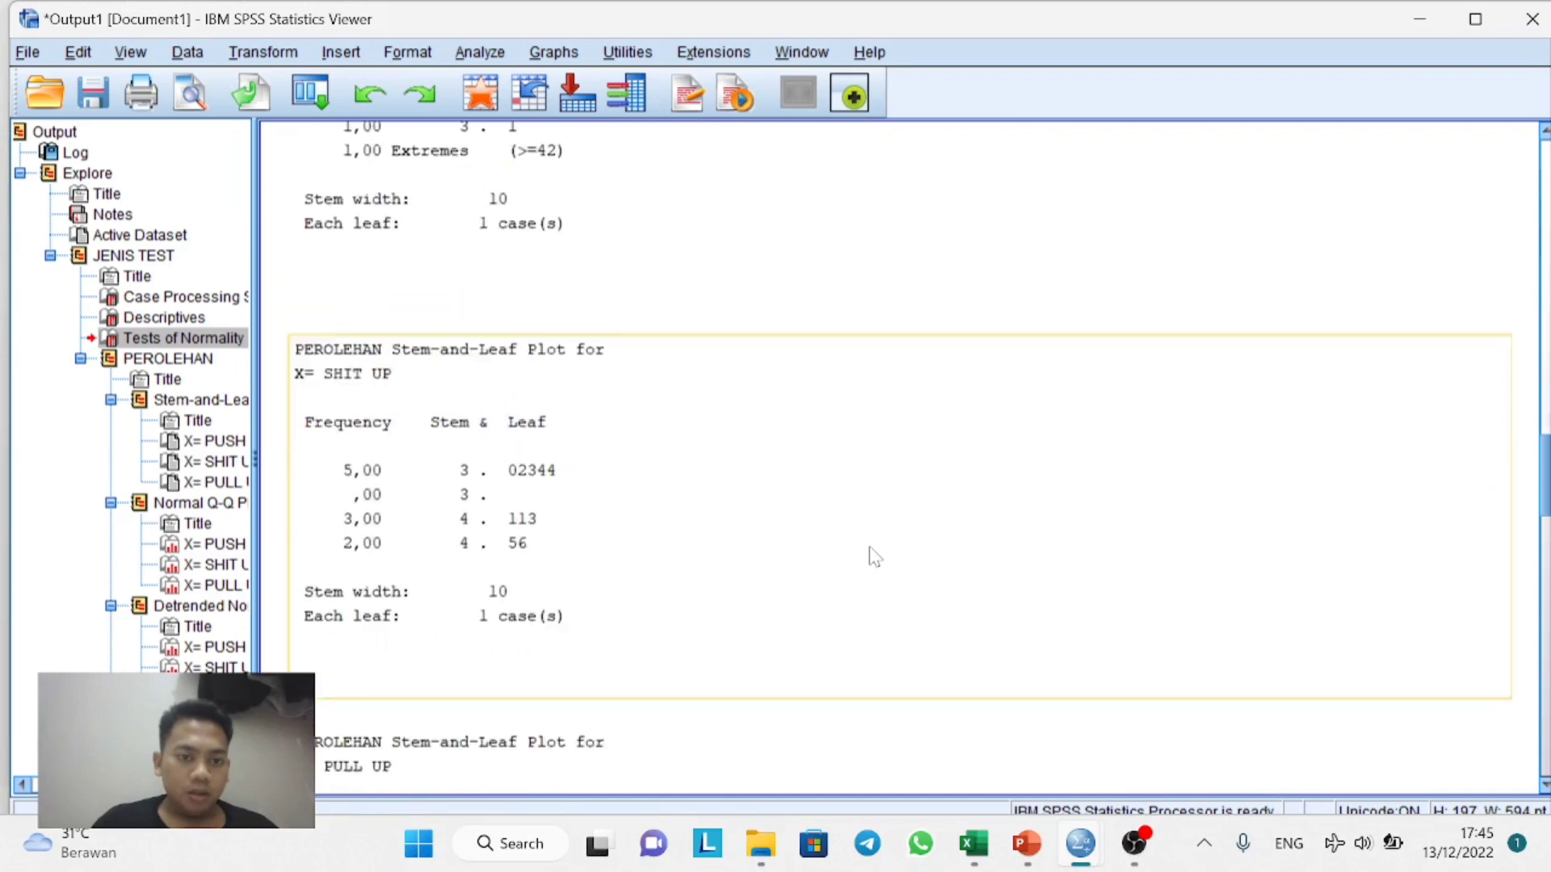
{"action": "scroll", "coordinate": [872, 556], "scroll_direction": "down", "scroll_amount": 15}
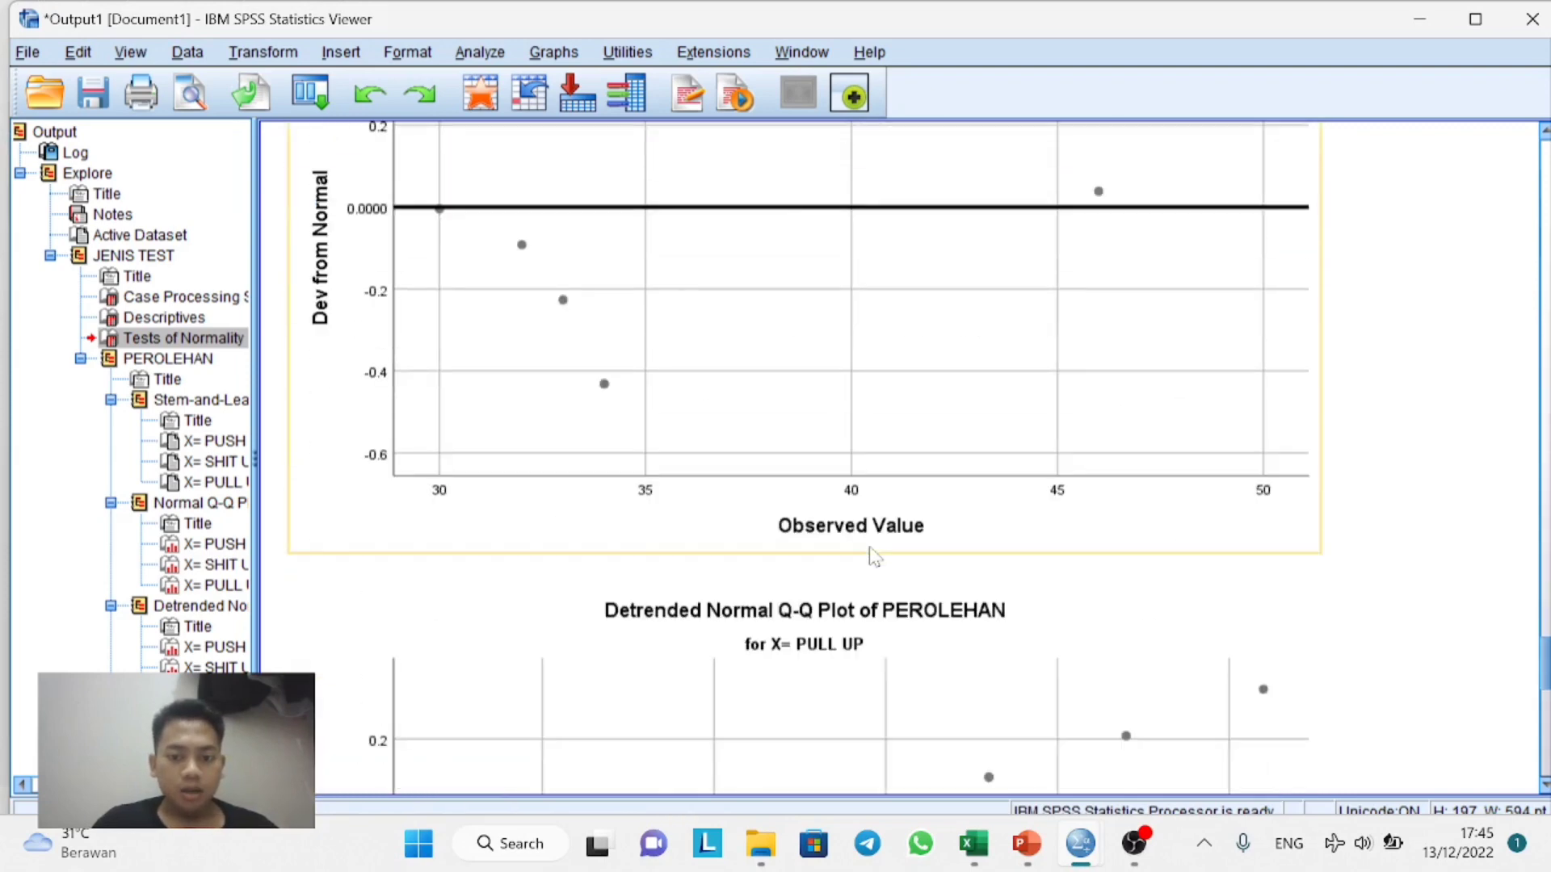
{"action": "scroll", "coordinate": [870, 555], "scroll_direction": "down", "scroll_amount": 10}
{"action": "scroll", "coordinate": [870, 554], "scroll_direction": "up", "scroll_amount": 11}
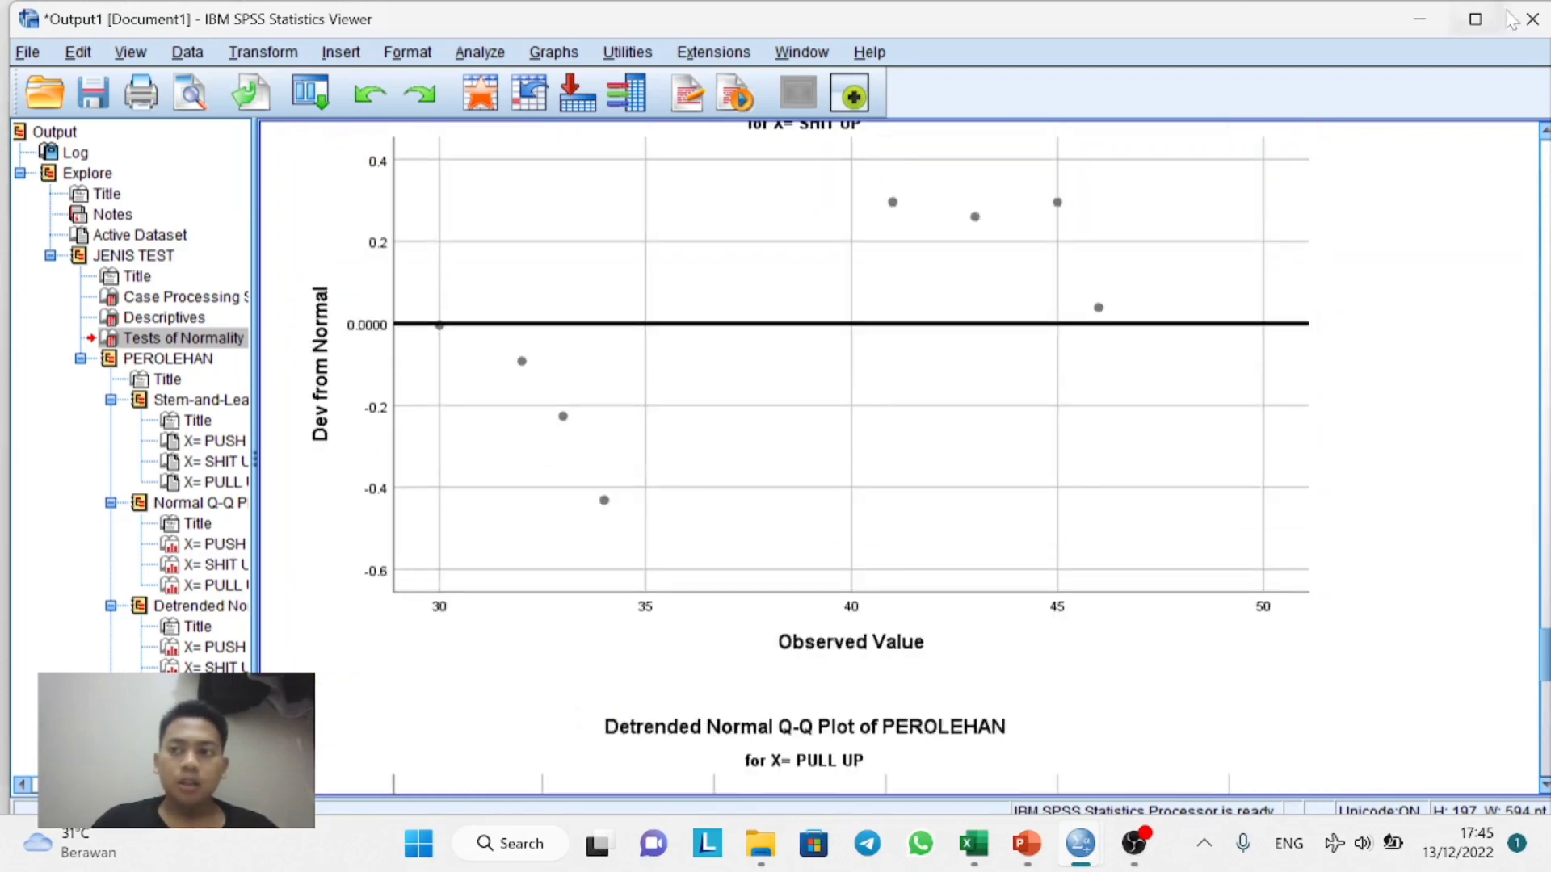
{"action": "left_click", "coordinate": [1532, 18]}
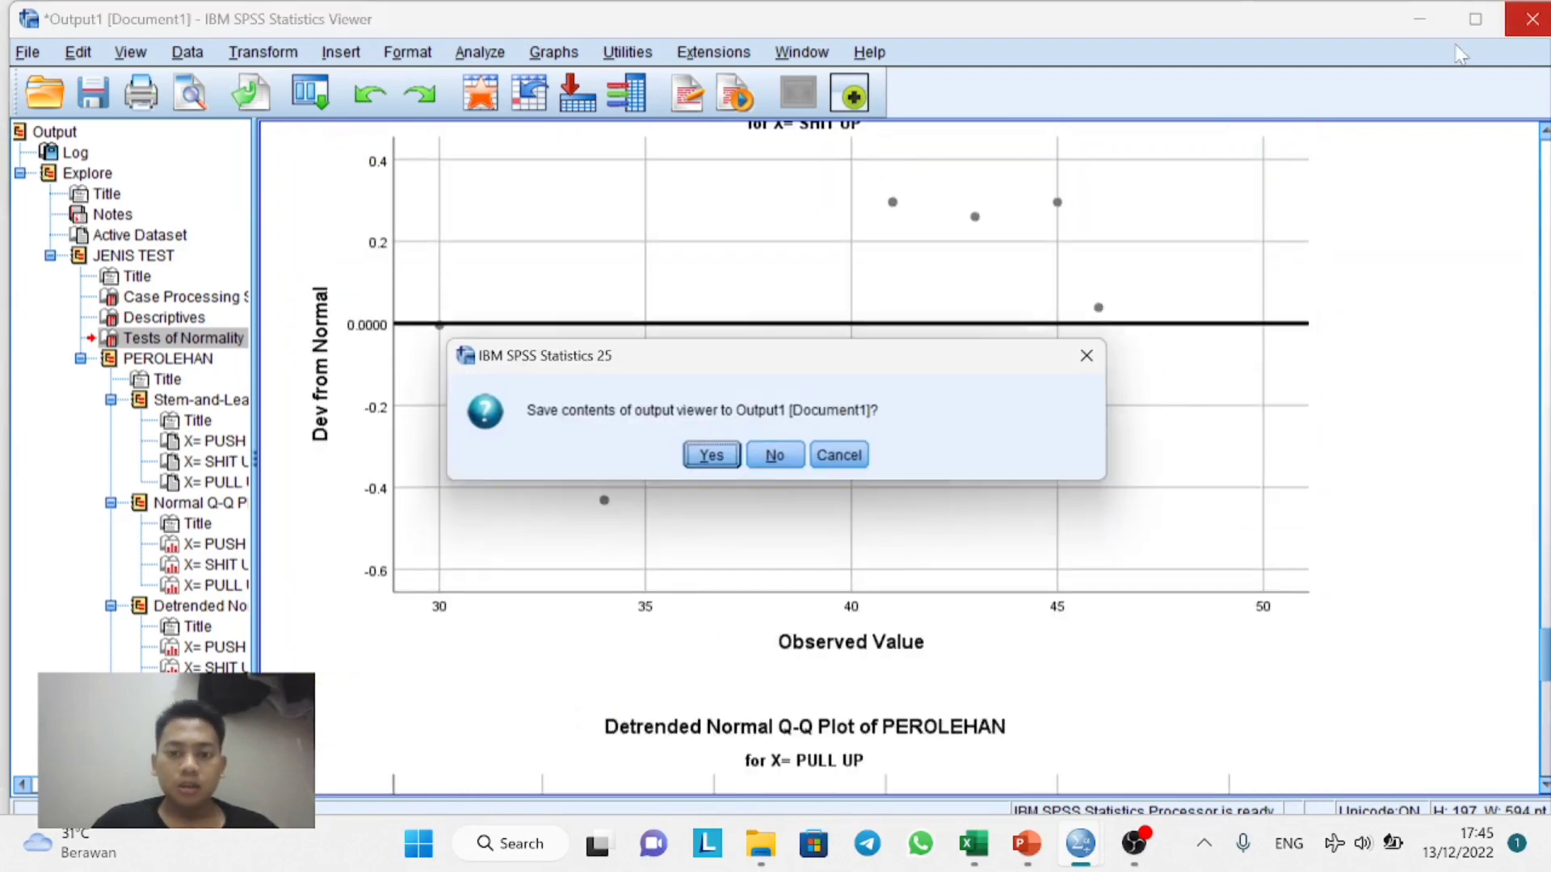
{"action": "left_click", "coordinate": [785, 459]}
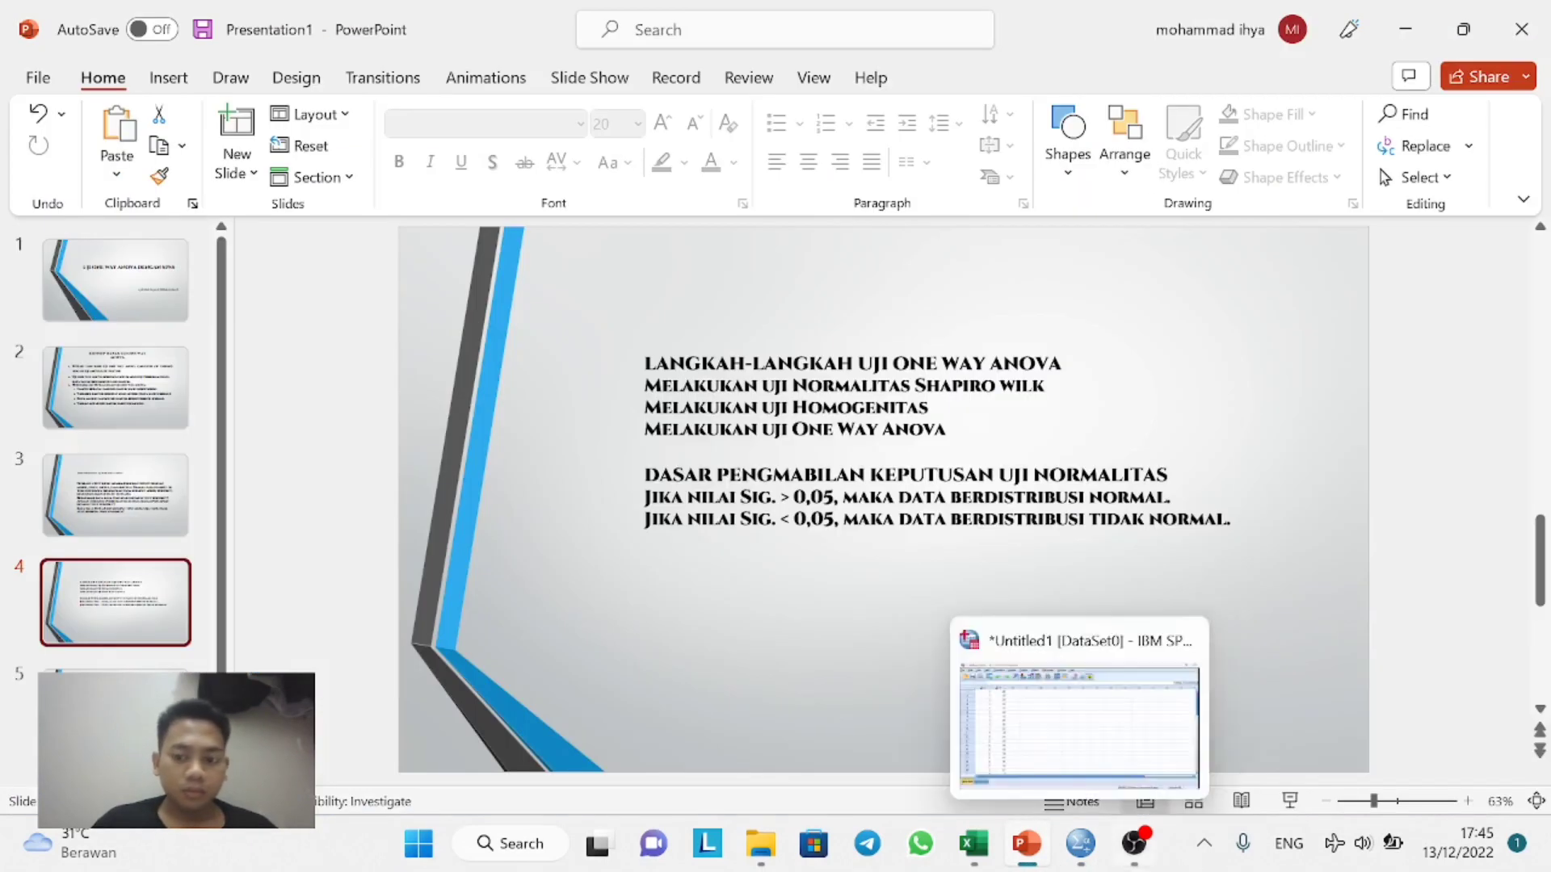
{"action": "left_click", "coordinate": [1095, 858]}
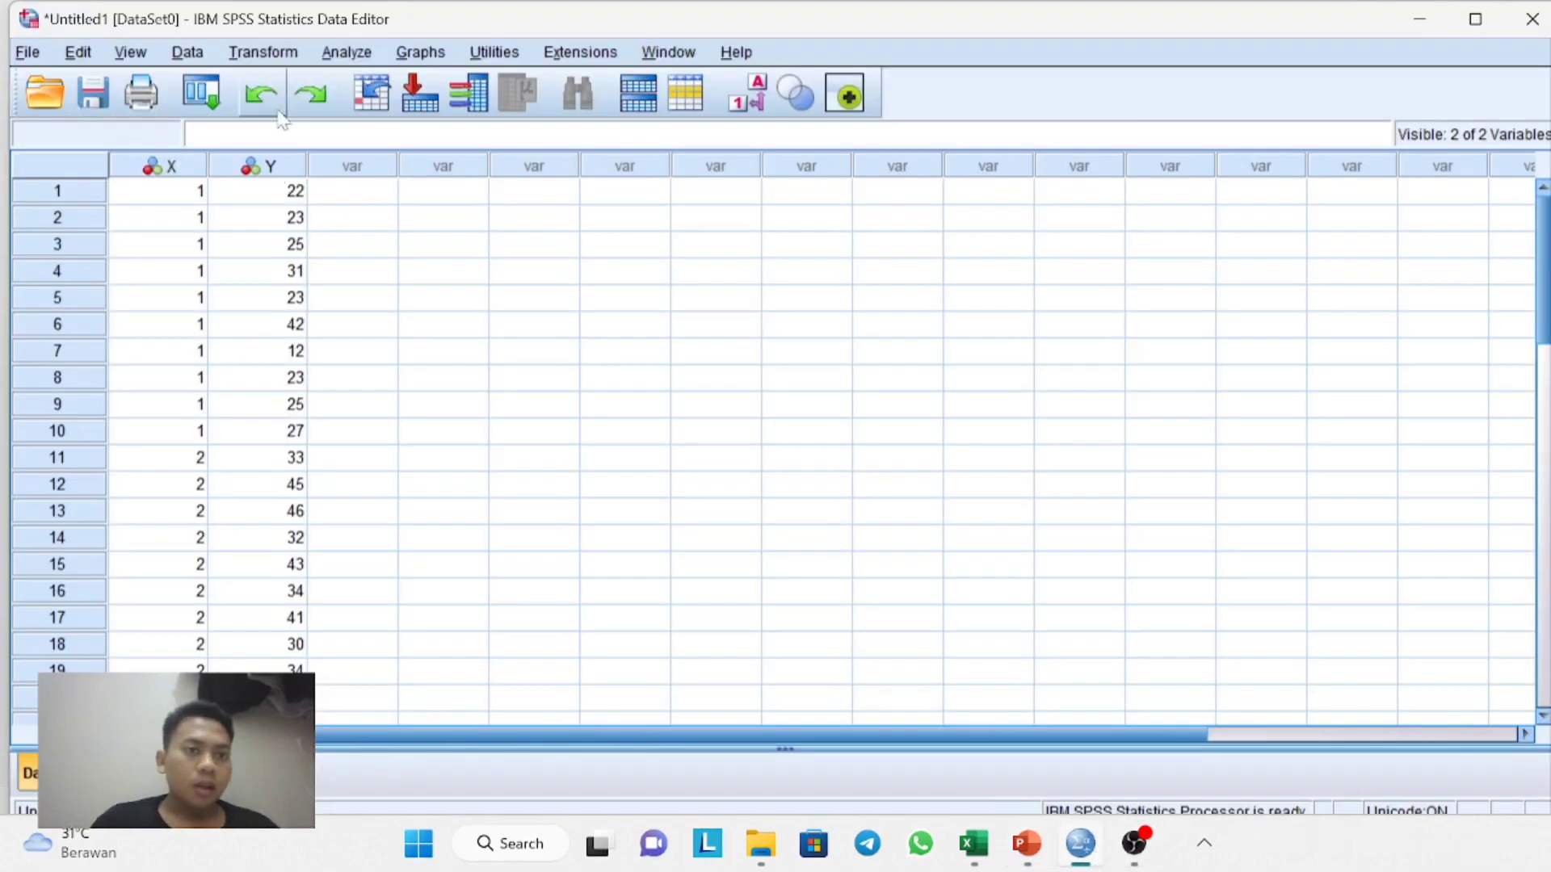
Set up a One-Way ANOVA with JENIS TEST as the factor and PEROLEHAN as the dependent variable.
{"action": "left_click", "coordinate": [343, 55]}
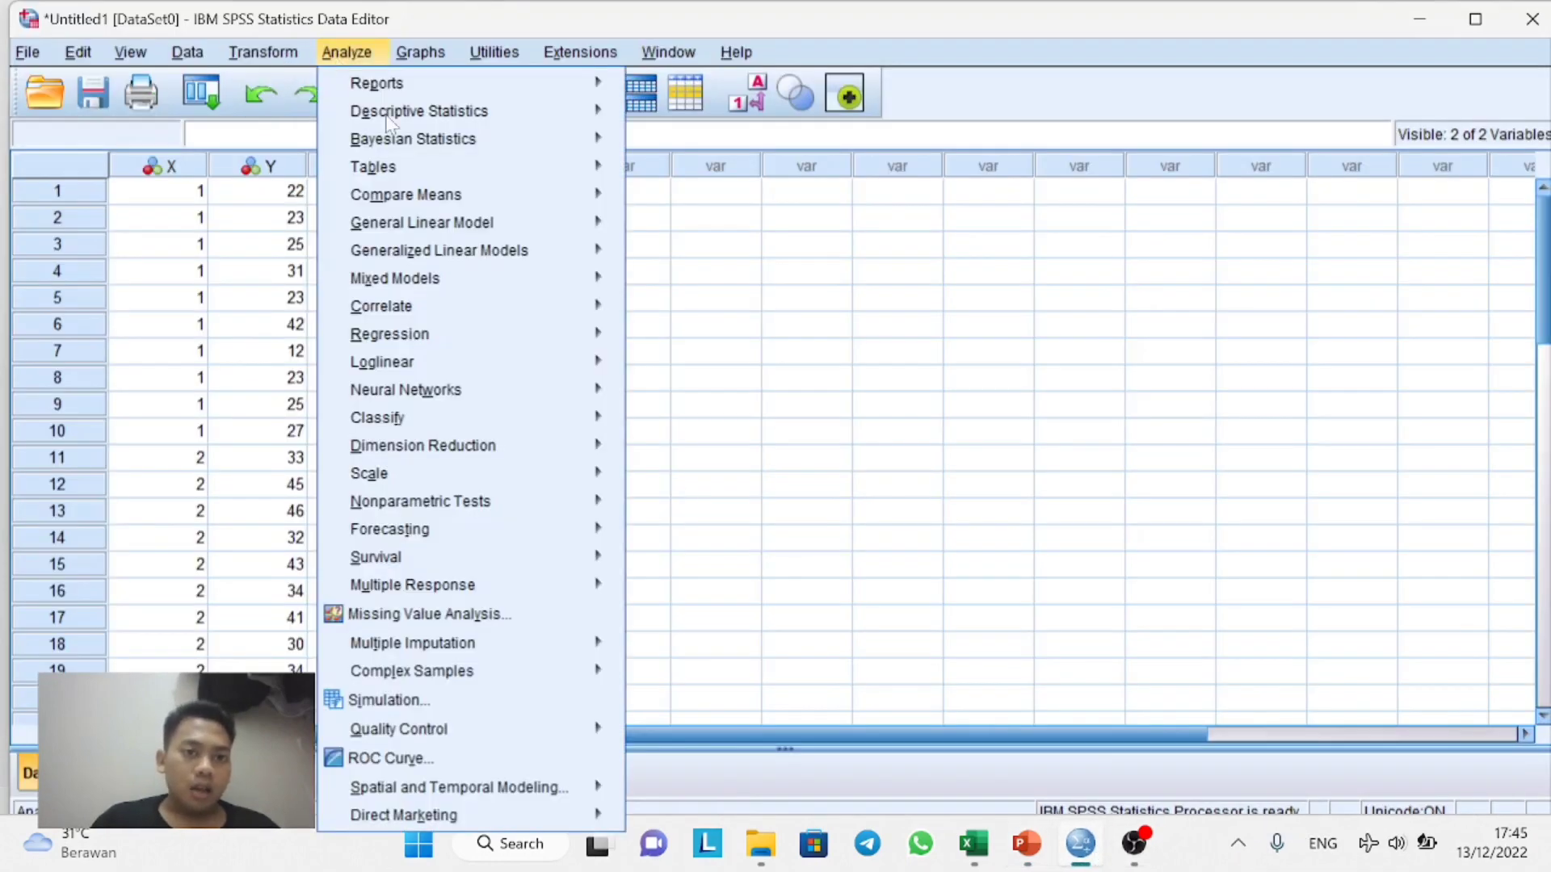
{"action": "mouse_move", "coordinate": [426, 202]}
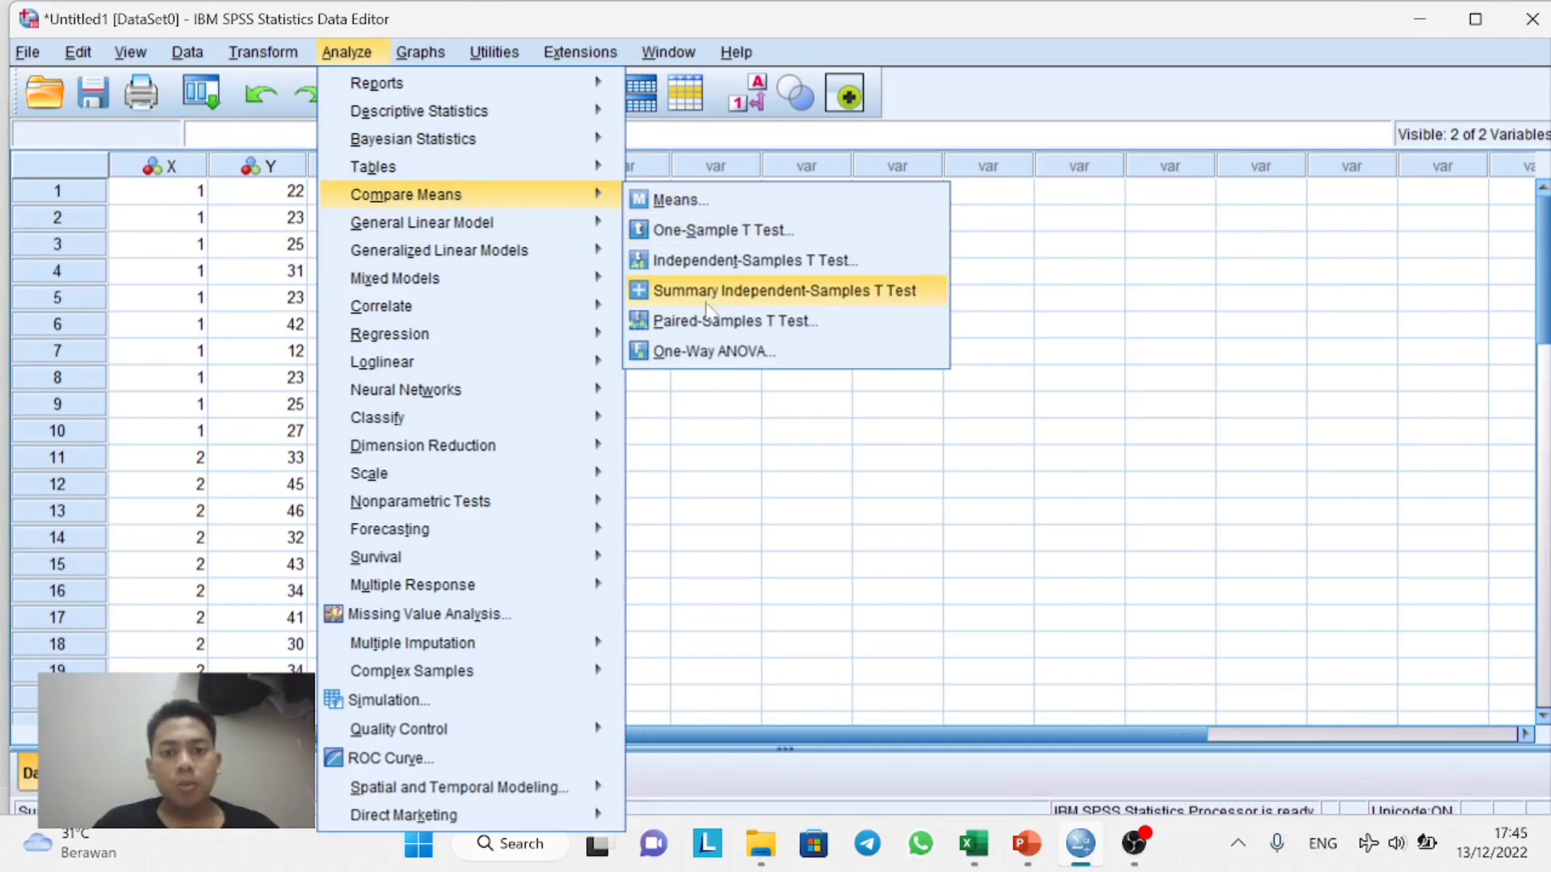
{"action": "left_click", "coordinate": [712, 353]}
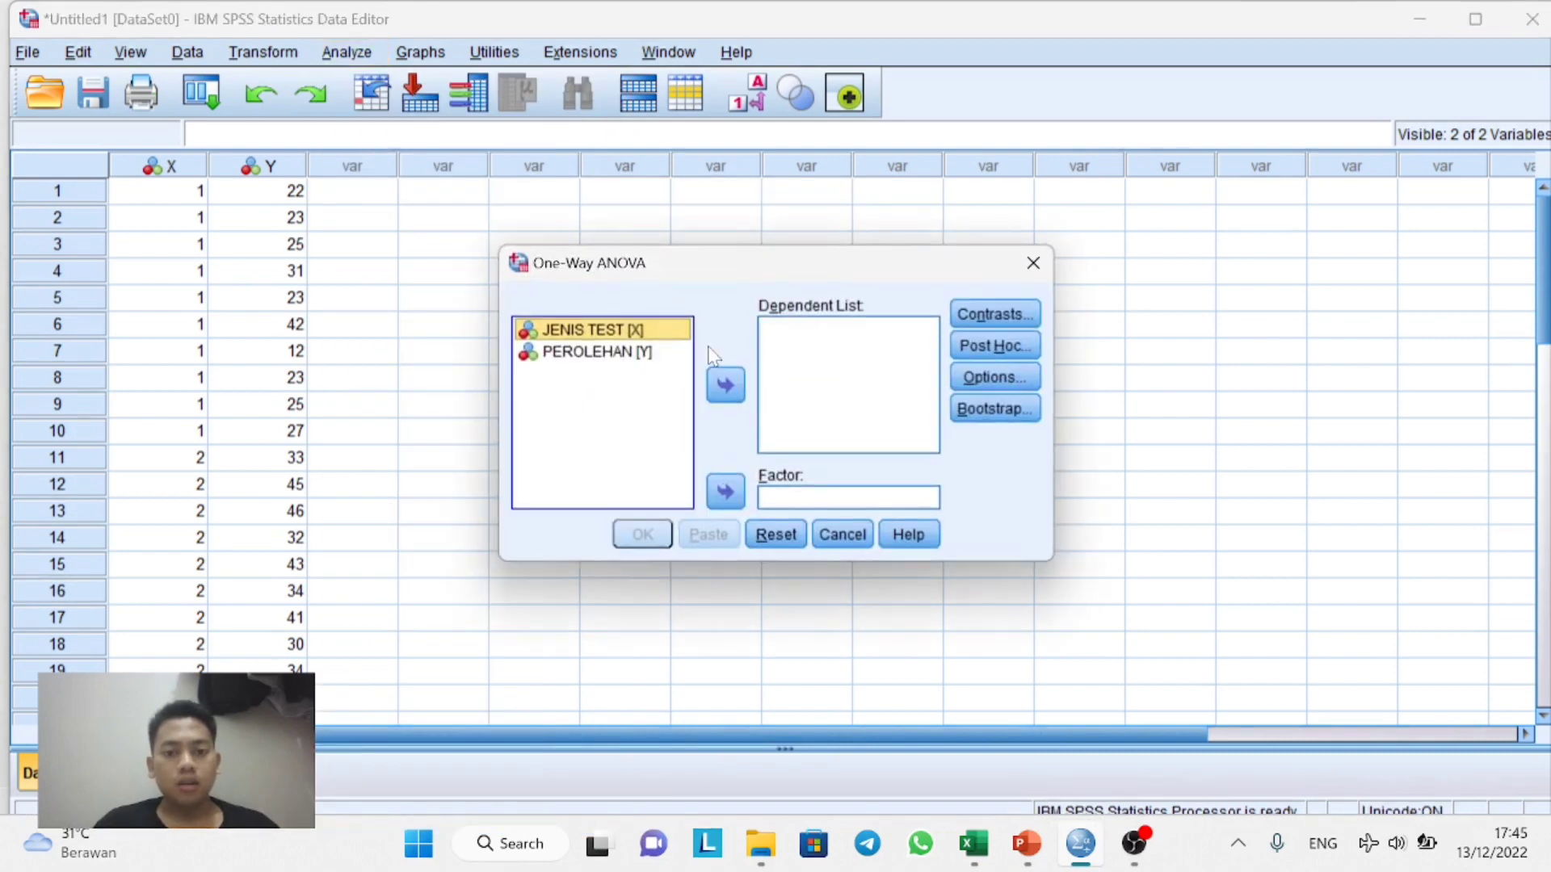
{"action": "left_click", "coordinate": [728, 493]}
{"action": "left_click", "coordinate": [642, 331]}
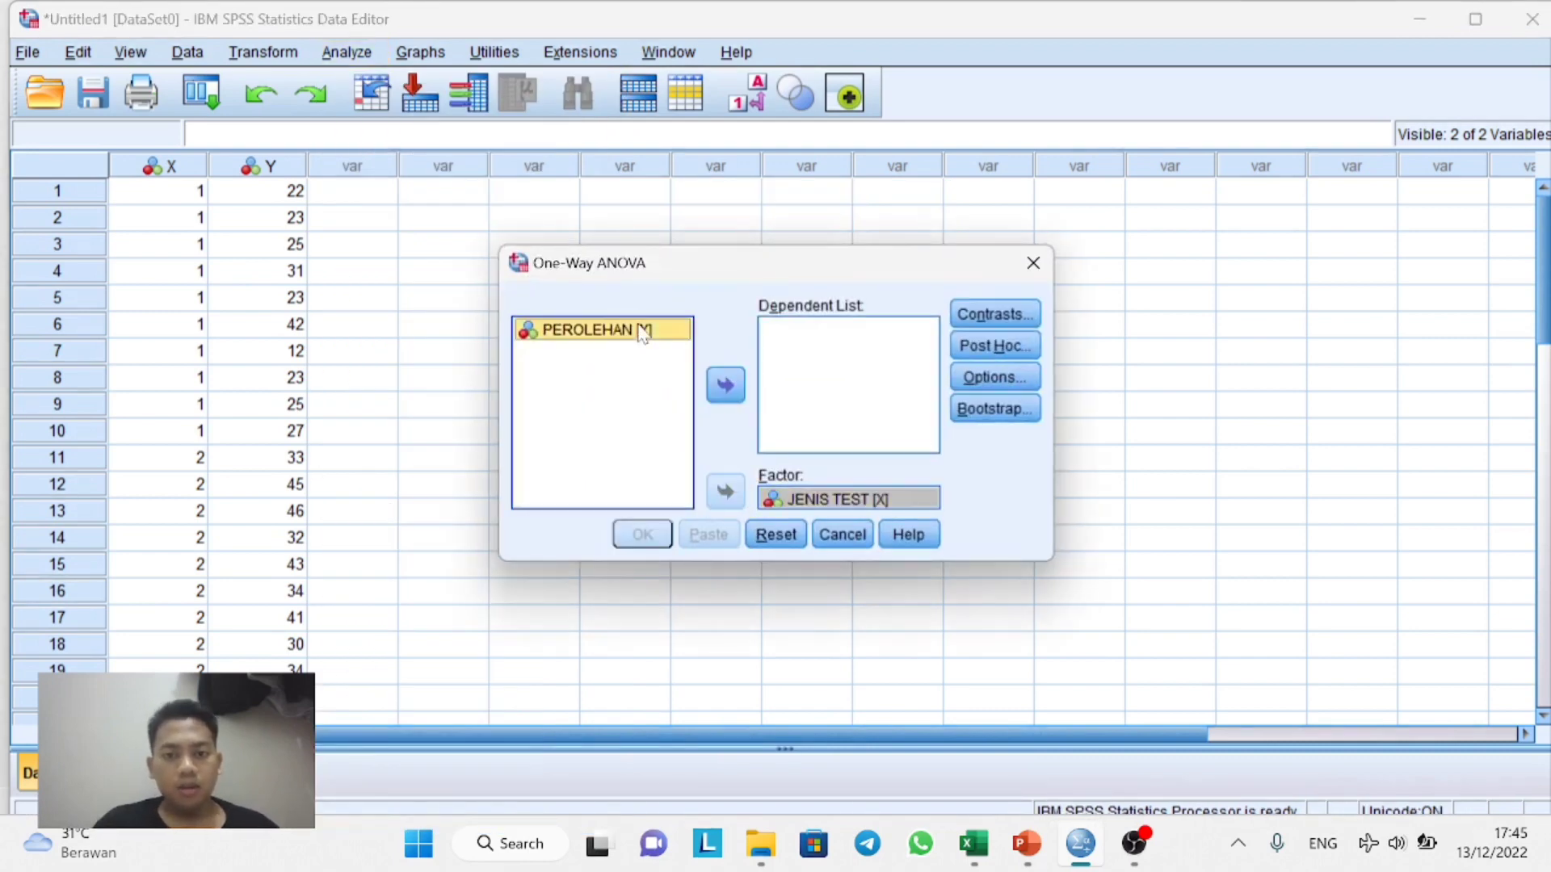
{"action": "left_click", "coordinate": [726, 387]}
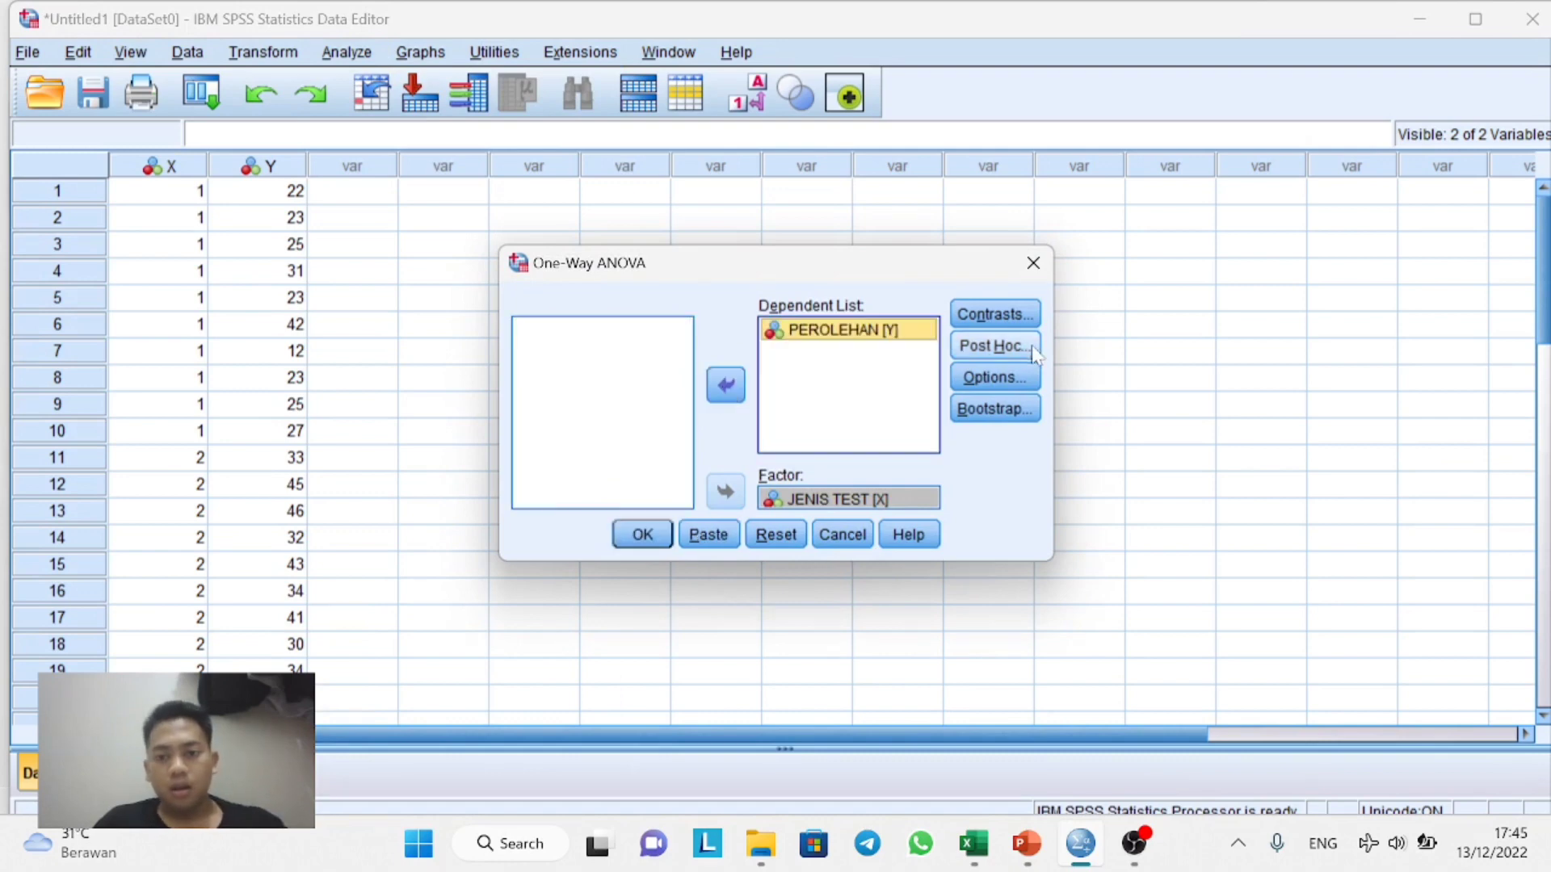
Enable the Tukey post hoc comparison for the One-Way ANOVA at the 0.05 significance level.
{"action": "left_click", "coordinate": [993, 355]}
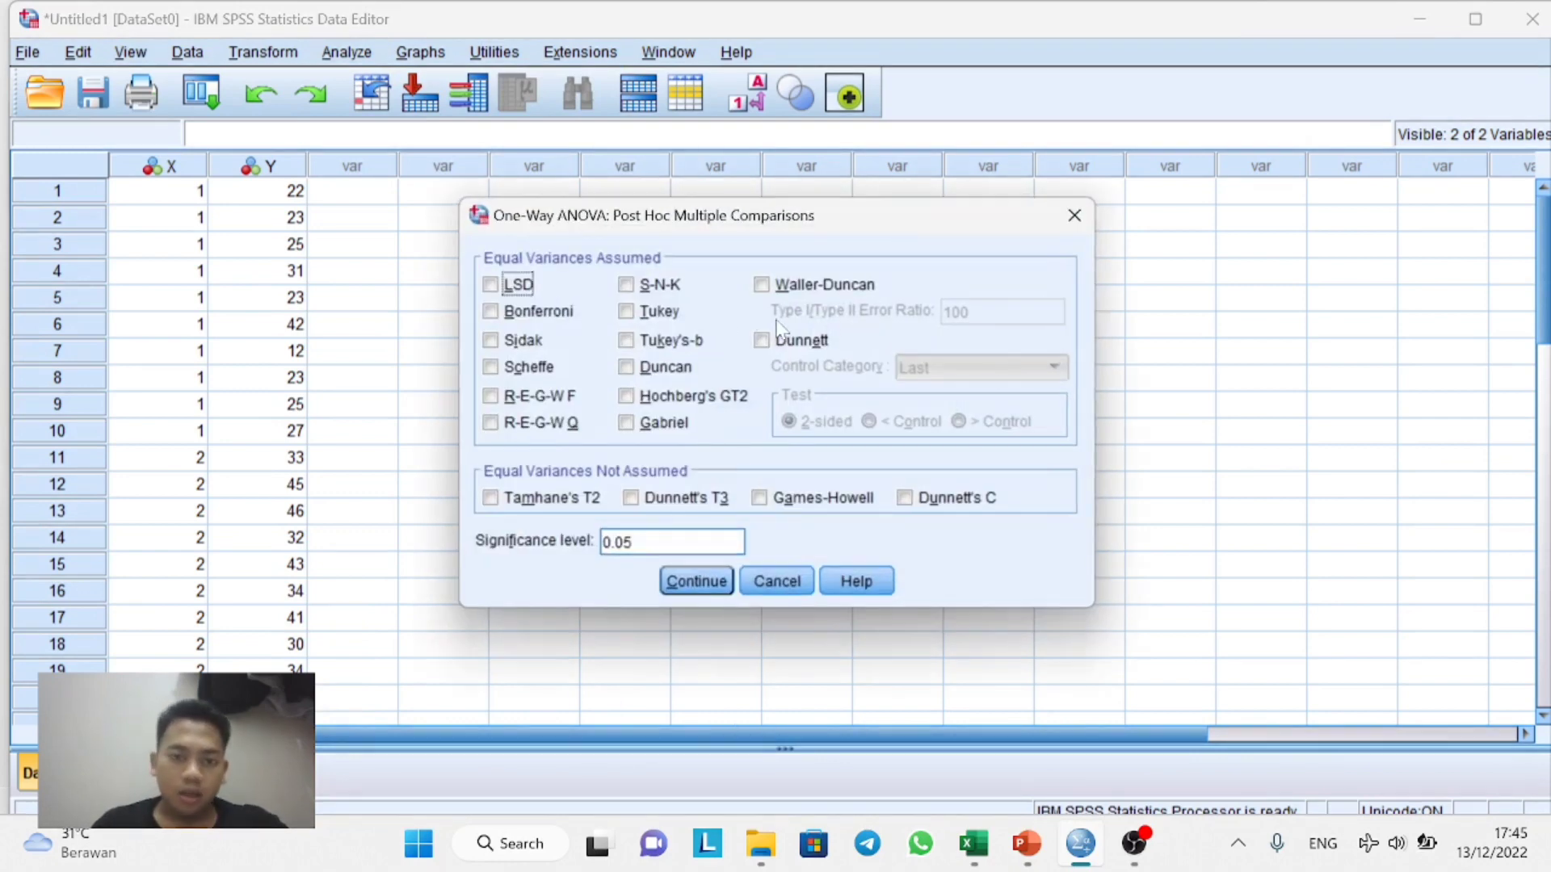
{"action": "left_click", "coordinate": [663, 317]}
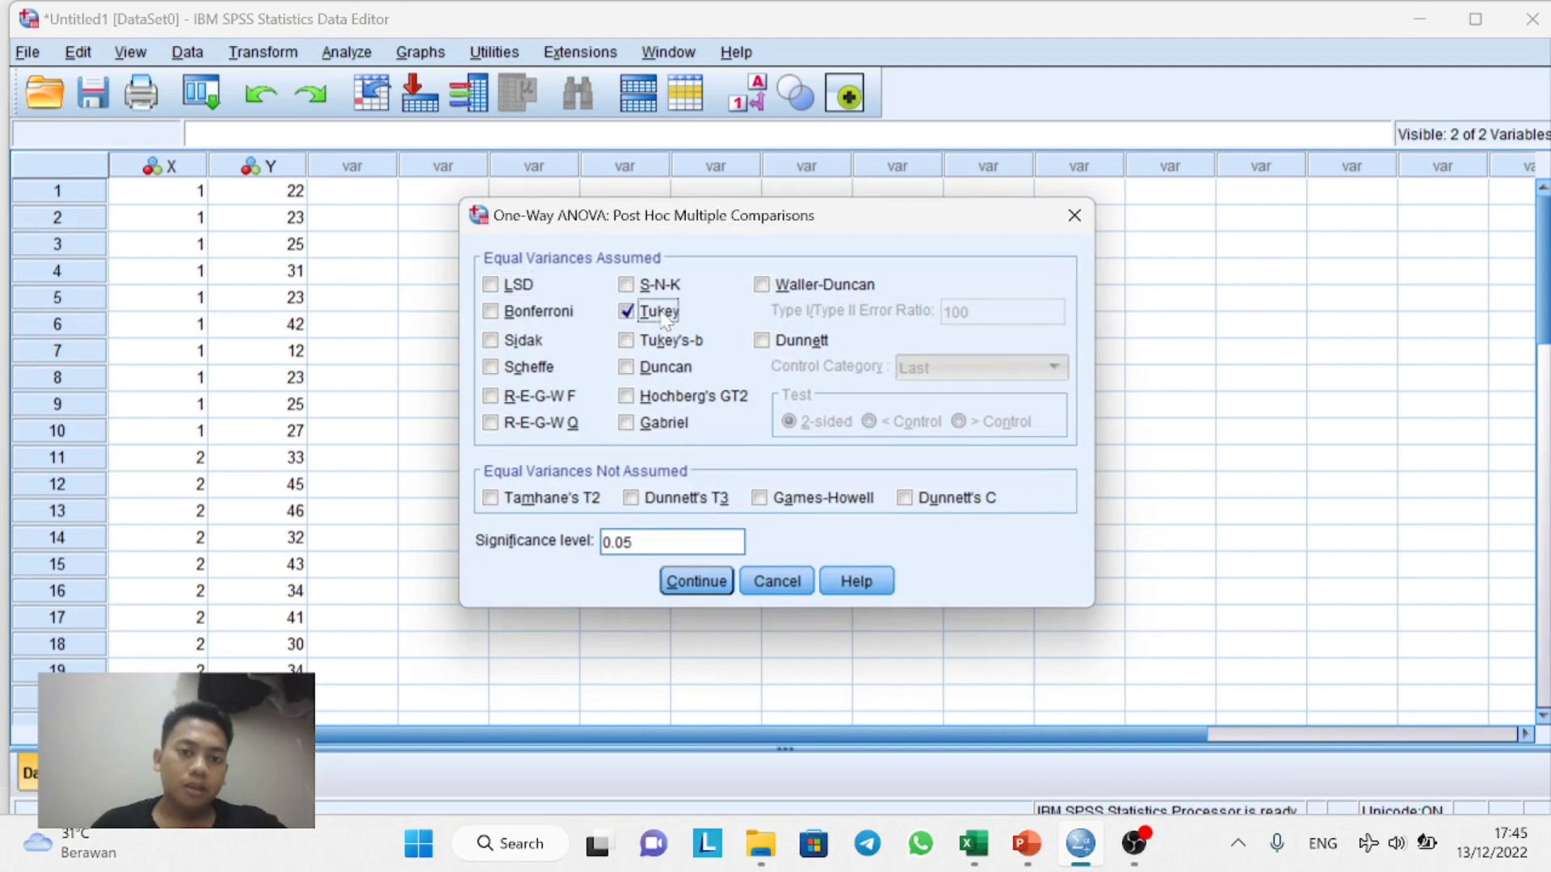
{"action": "left_click", "coordinate": [718, 588]}
Enable Descriptive and Homogeneity of variance test in the One-Way ANOVA options, and run the analysis.
{"action": "left_click", "coordinate": [1016, 376]}
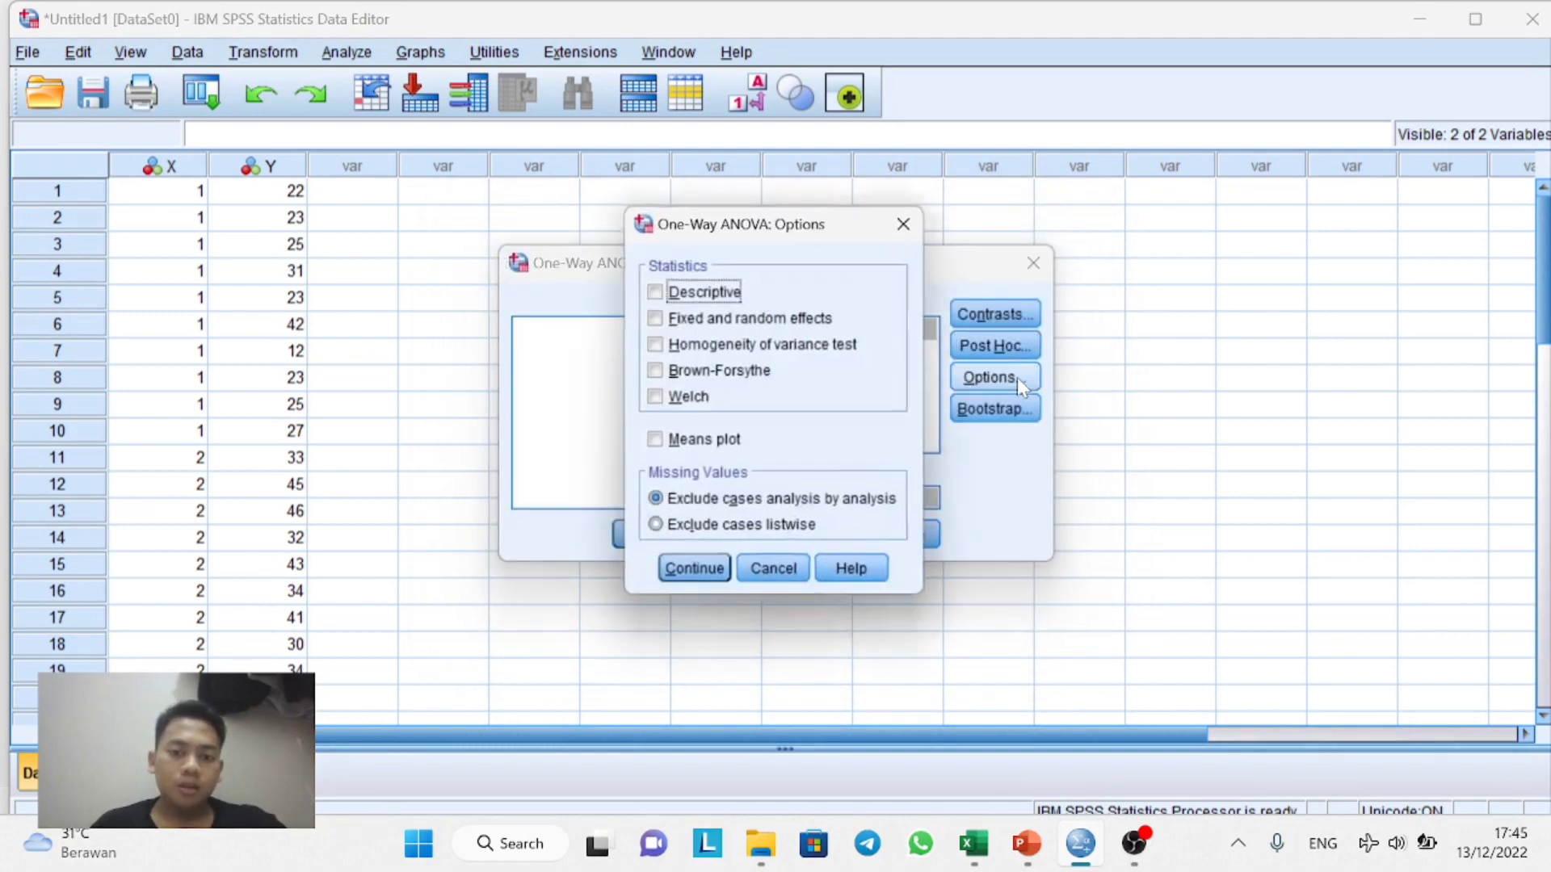
{"action": "left_click", "coordinate": [694, 295]}
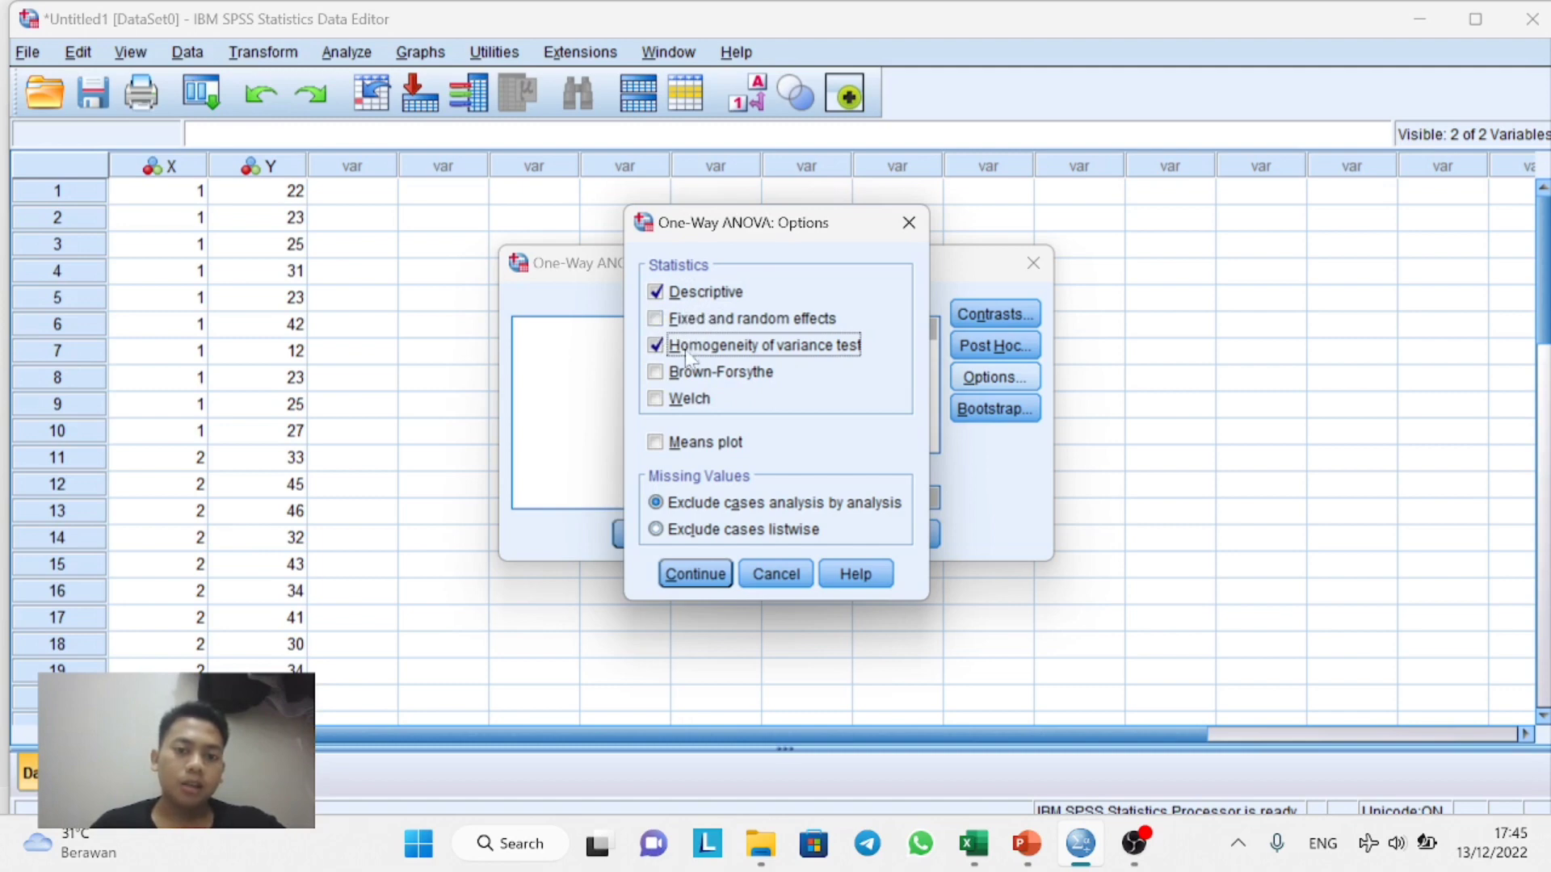
{"action": "left_click", "coordinate": [696, 575]}
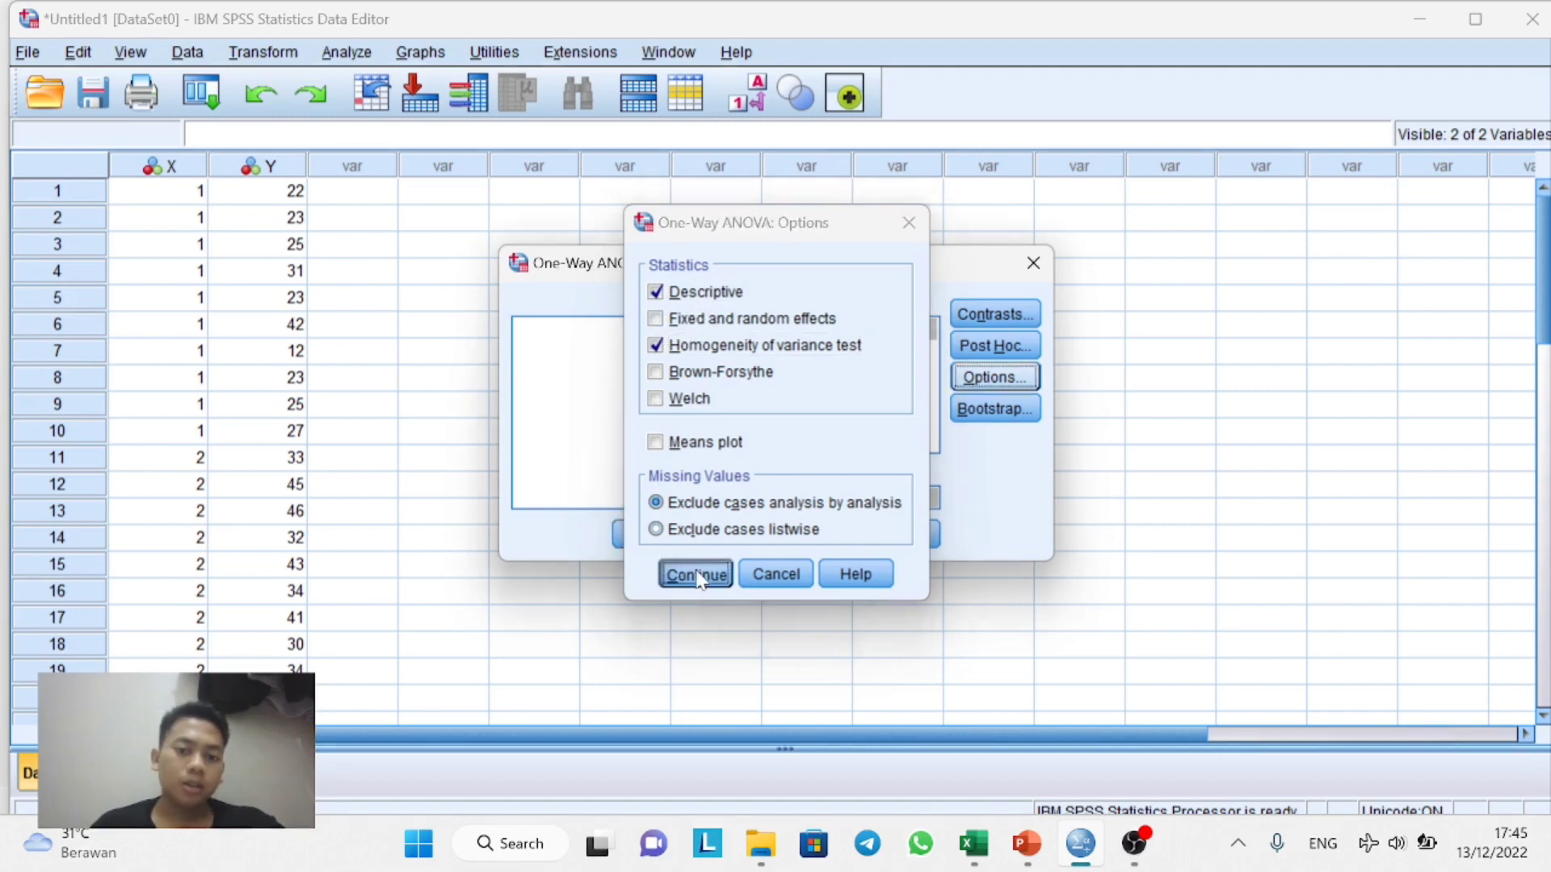
{"action": "left_click", "coordinate": [648, 542]}
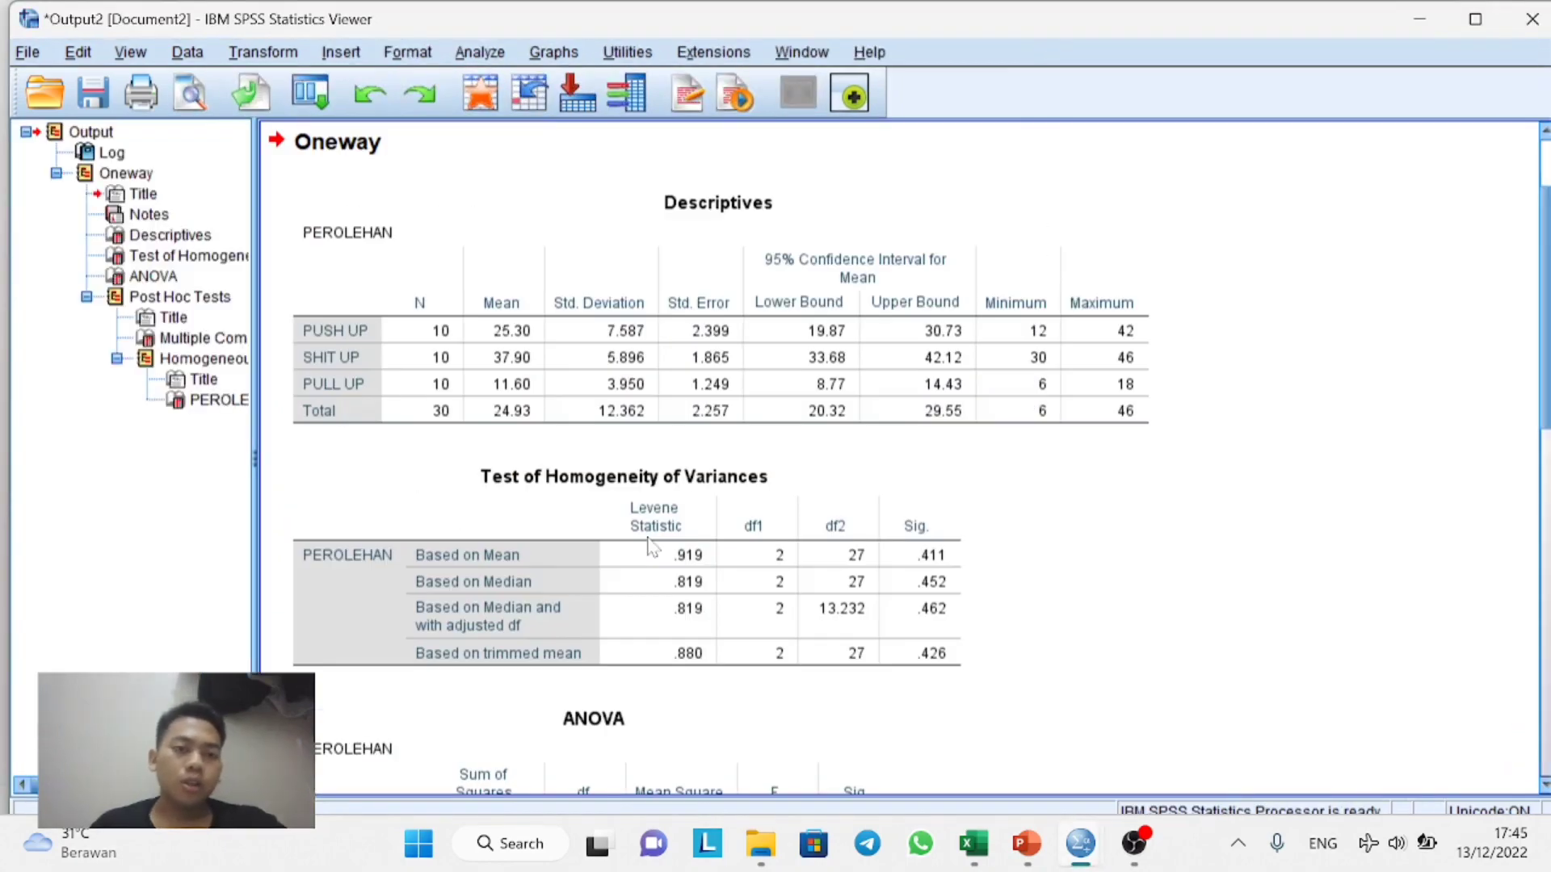
Examine the One-Way ANOVA output from Descriptives and Test of Homogeneity of Variances through ANOVA, Multiple Comparisons and Homogeneous Subsets.
{"action": "left_click", "coordinate": [648, 537]}
{"action": "scroll", "coordinate": [648, 537], "scroll_direction": "down", "scroll_amount": 3}
{"action": "scroll", "coordinate": [648, 537], "scroll_direction": "up", "scroll_amount": 4}
{"action": "left_click", "coordinate": [535, 362]}
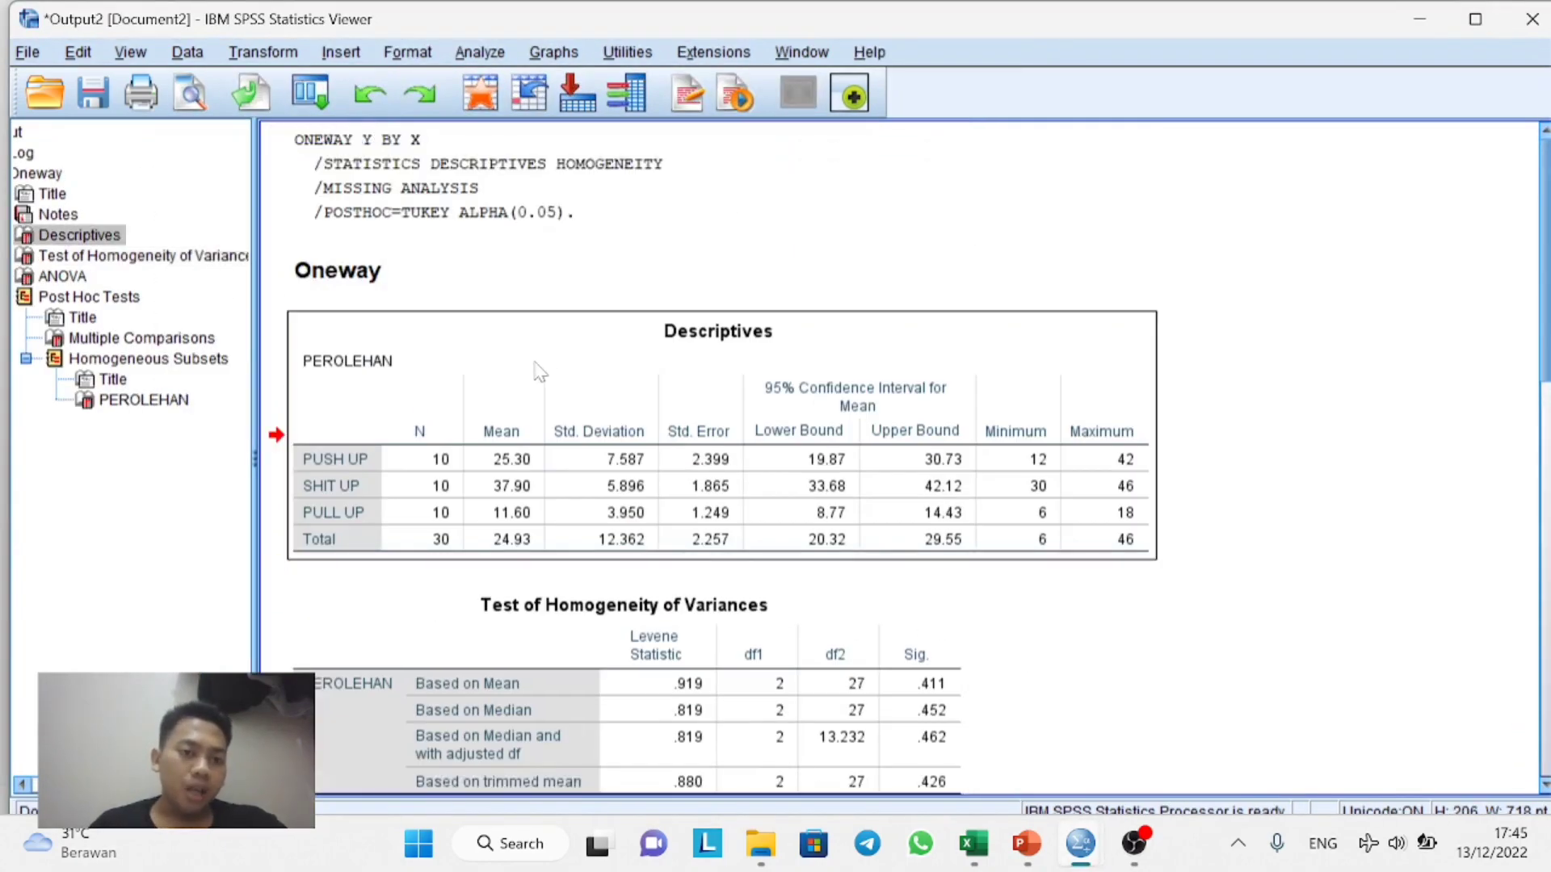
{"action": "scroll", "coordinate": [643, 413], "scroll_direction": "down", "scroll_amount": 3}
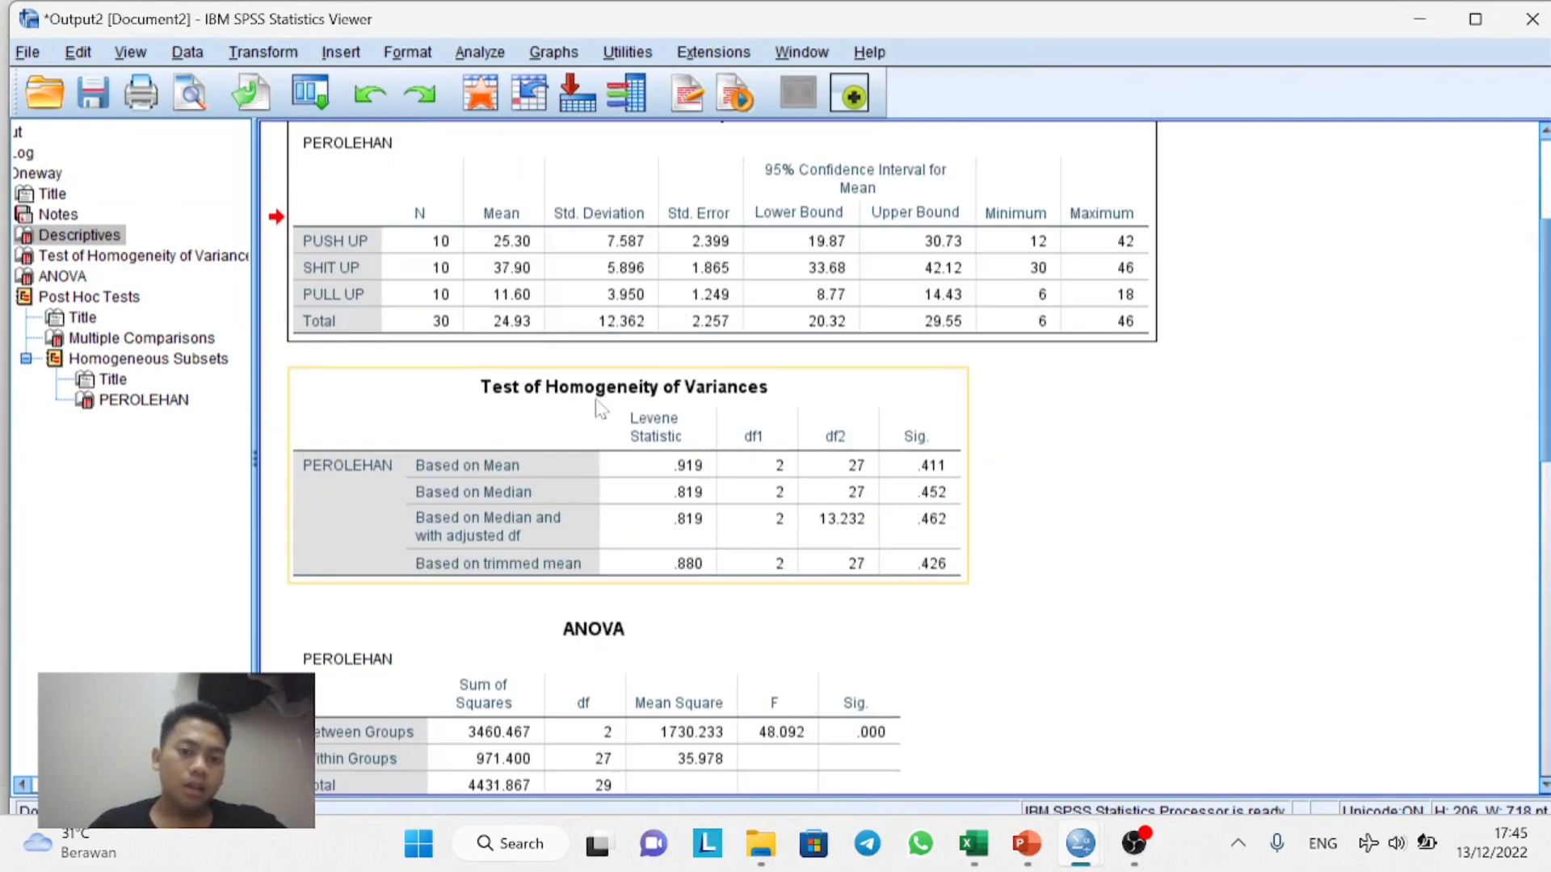
{"action": "scroll", "coordinate": [654, 409], "scroll_direction": "down", "scroll_amount": 3}
{"action": "scroll", "coordinate": [664, 420], "scroll_direction": "down", "scroll_amount": 3}
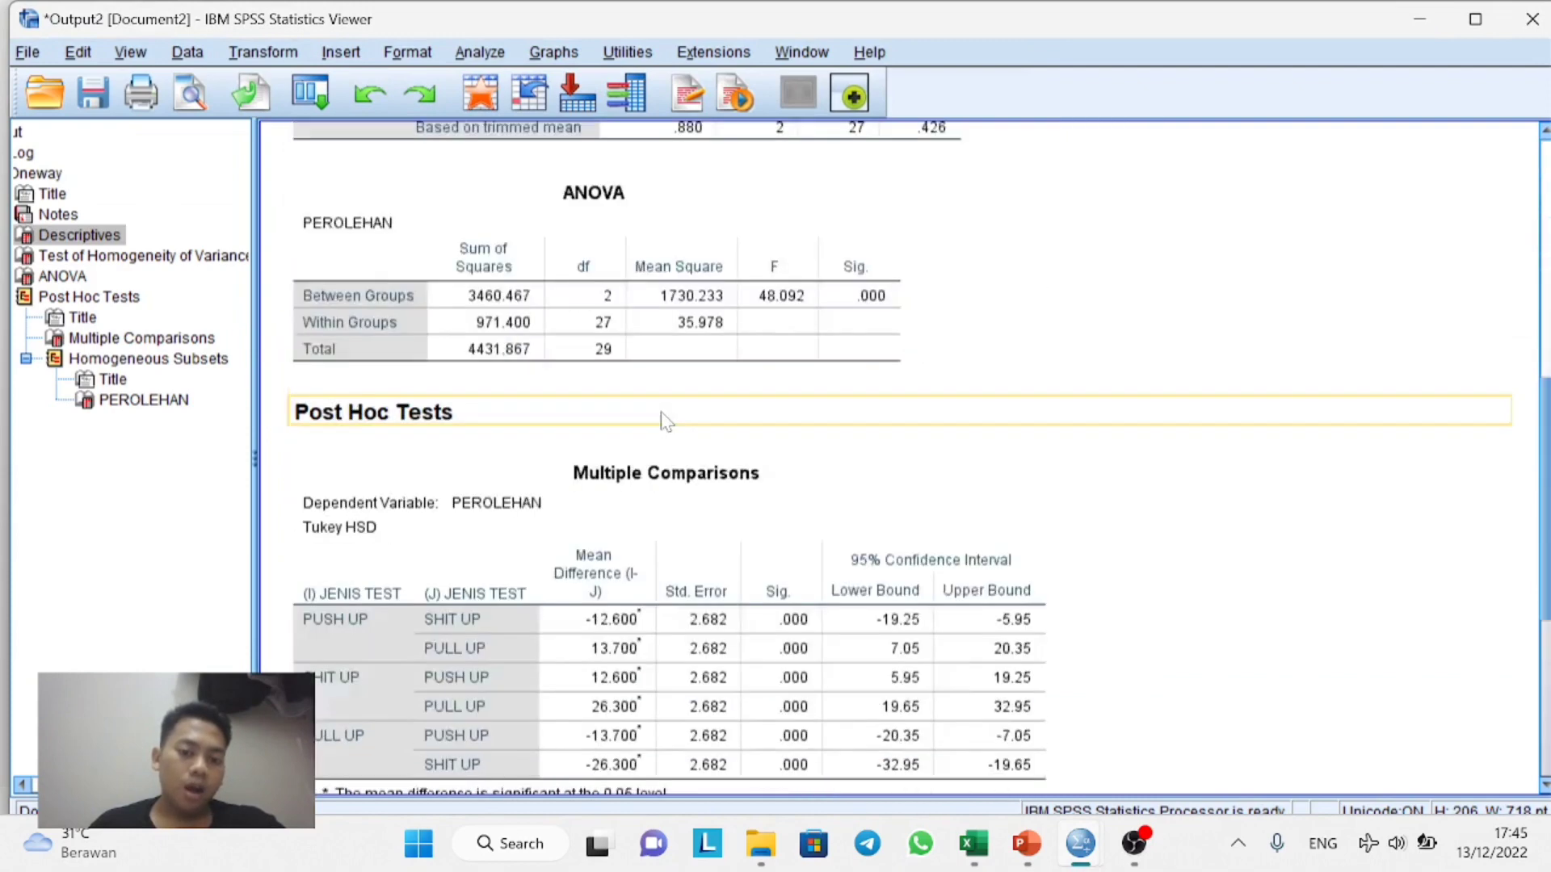
{"action": "scroll", "coordinate": [664, 420], "scroll_direction": "down", "scroll_amount": 2}
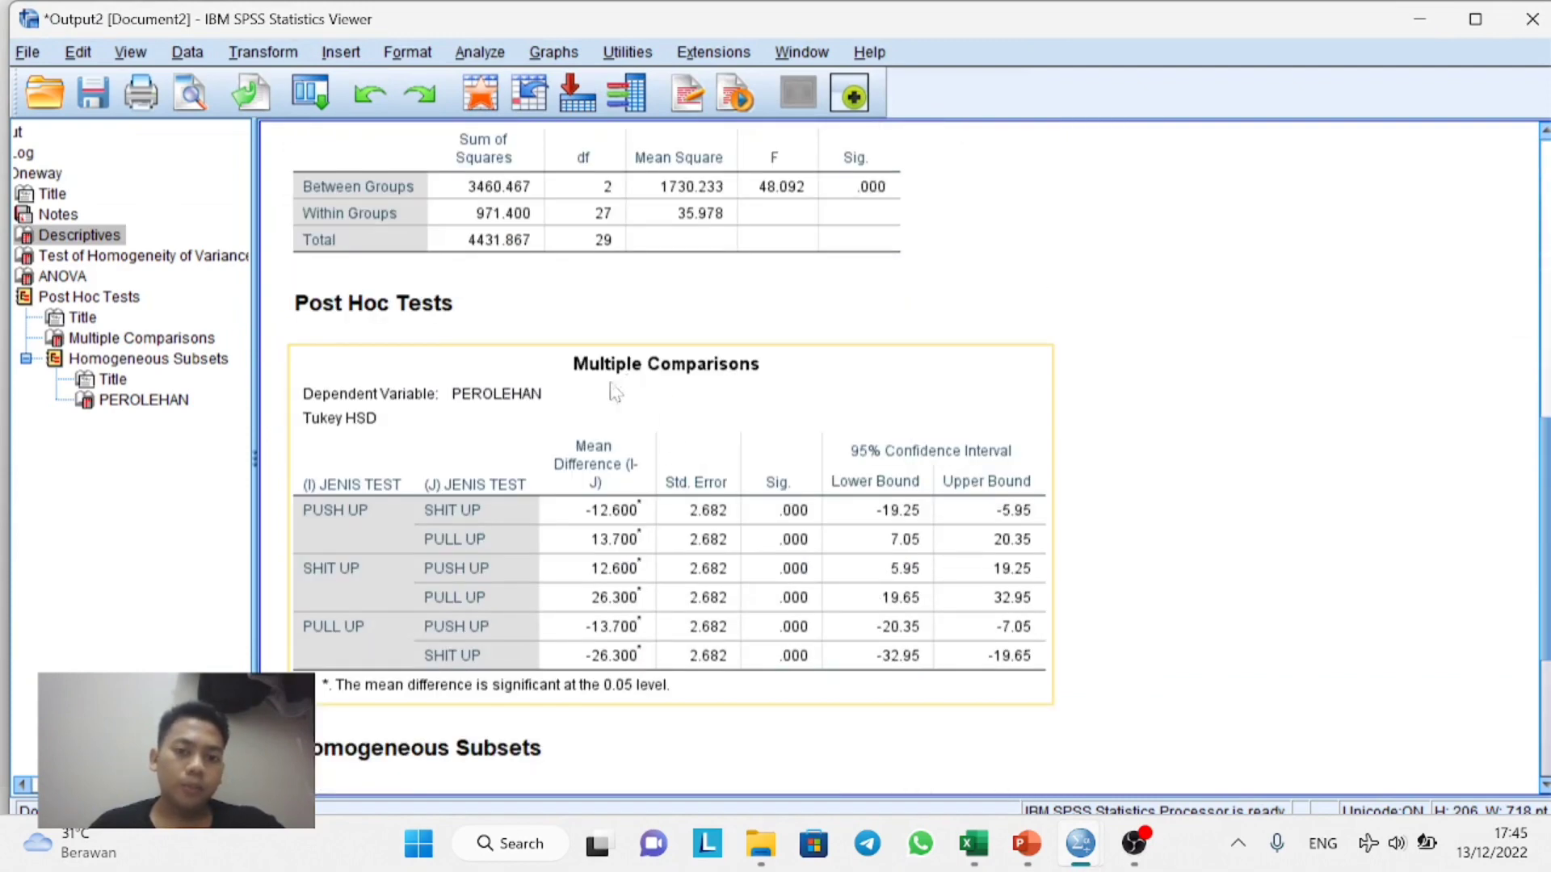
{"action": "scroll", "coordinate": [711, 385], "scroll_direction": "down", "scroll_amount": 3}
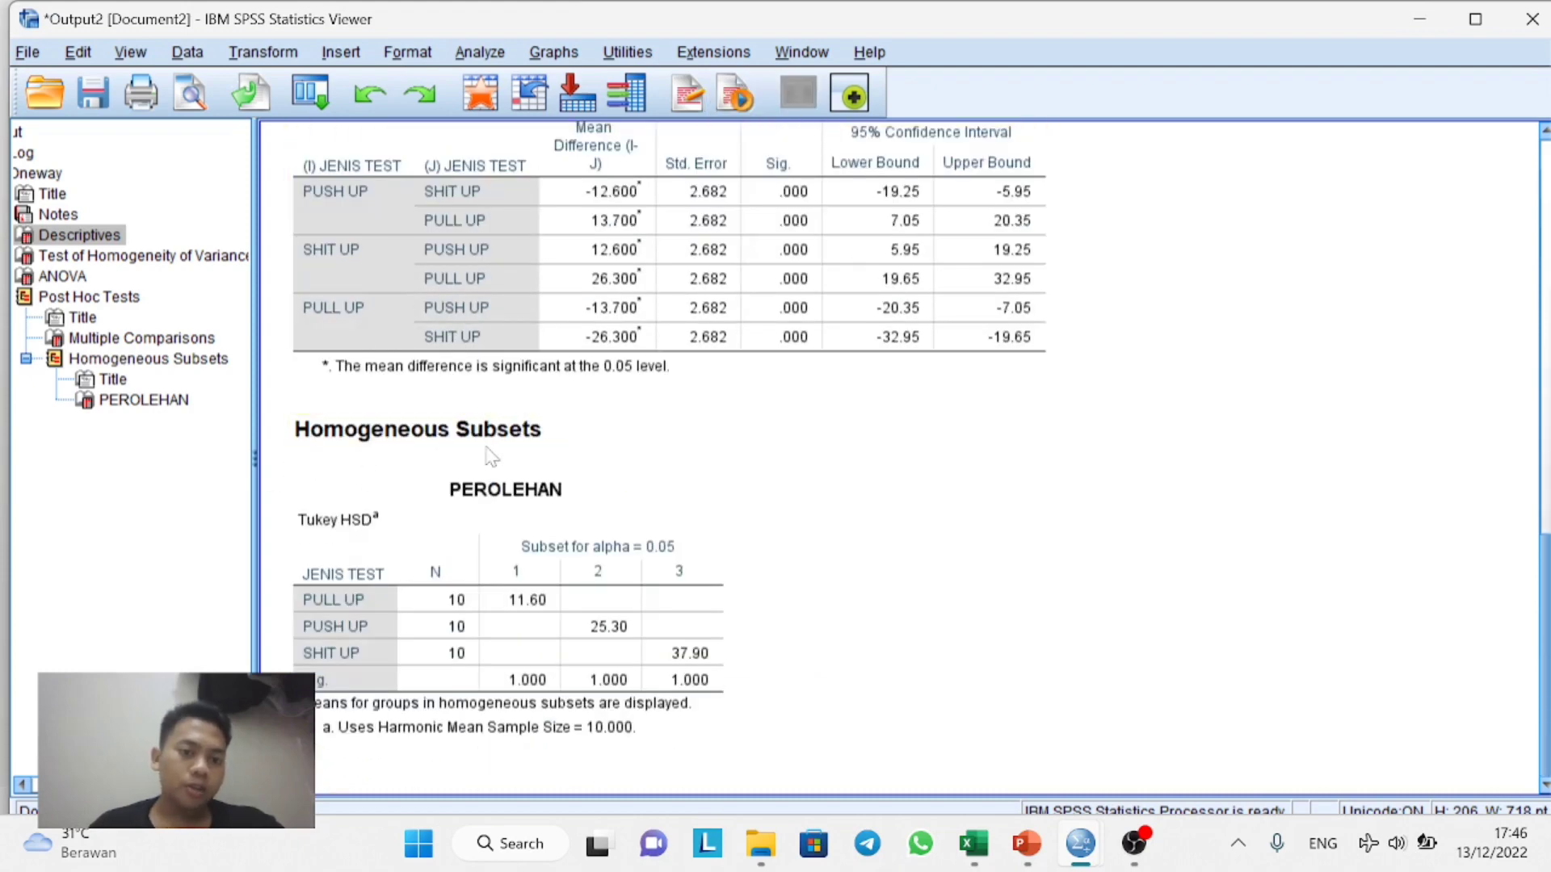
{"action": "scroll", "coordinate": [491, 456], "scroll_direction": "up", "scroll_amount": 10}
{"action": "scroll", "coordinate": [489, 454], "scroll_direction": "up", "scroll_amount": 3}
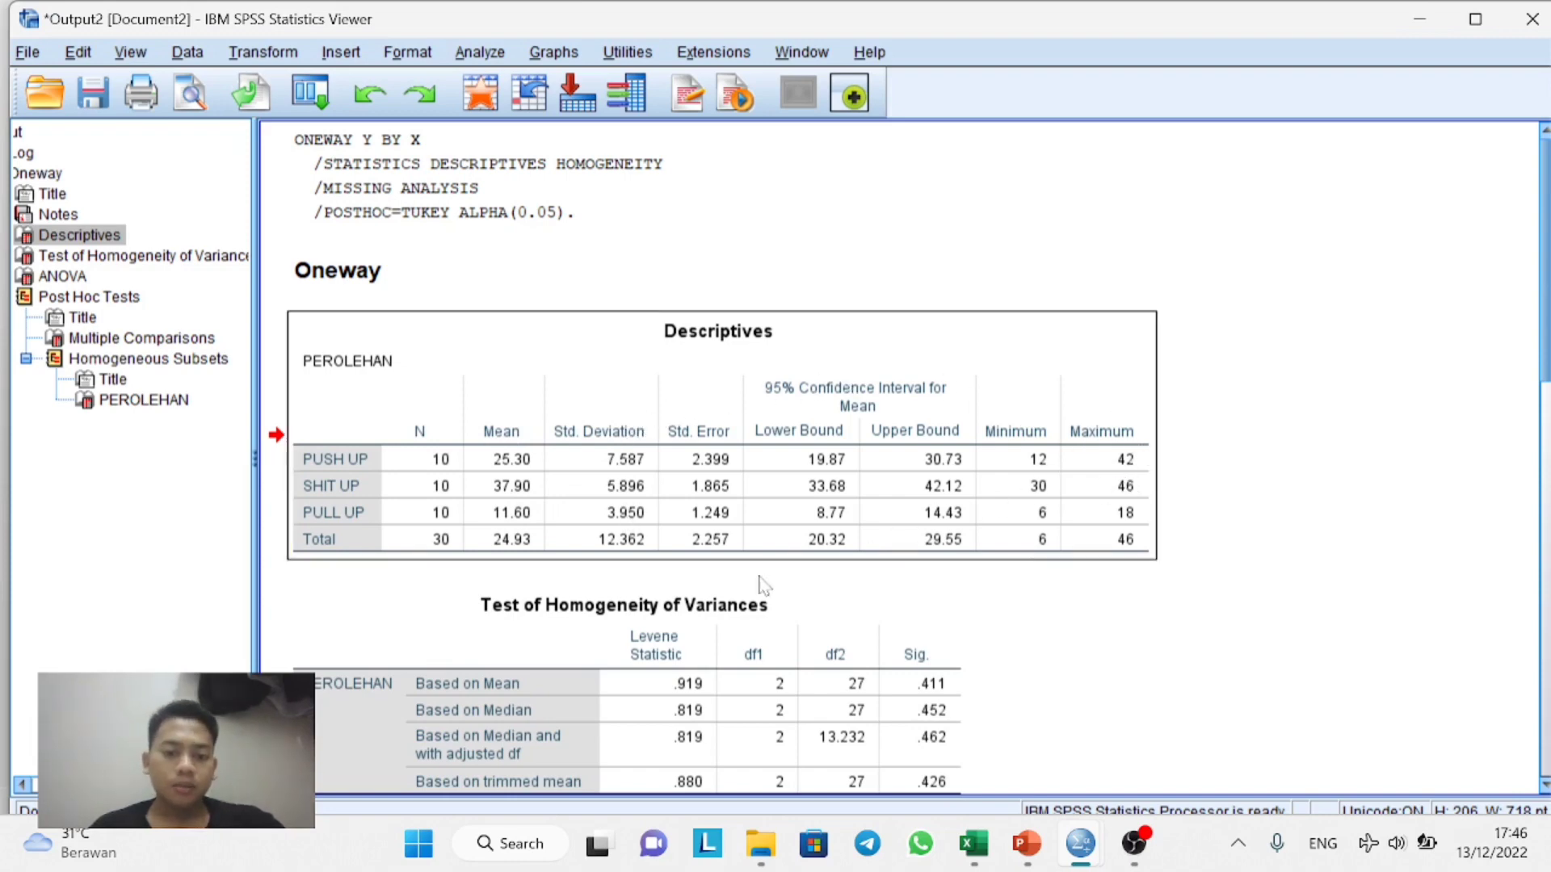
Review the Levene homogeneity statistics, the ANOVA significance, the Tukey HSD comparisons and the PEROLEHAN homogeneous subsets once more.
{"action": "scroll", "coordinate": [761, 583], "scroll_direction": "down", "scroll_amount": 3}
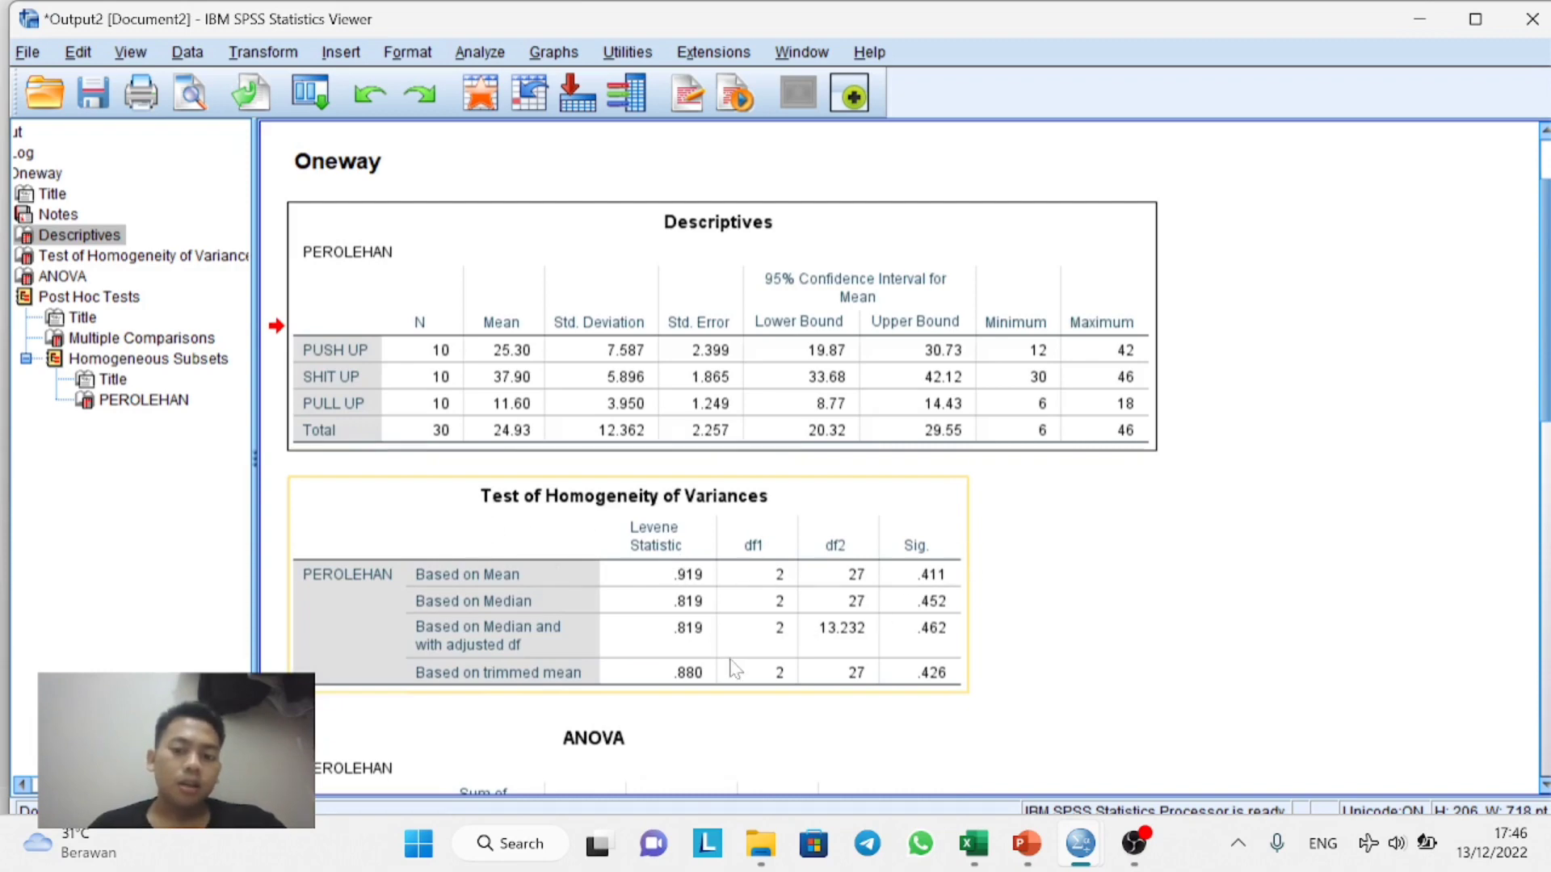
{"action": "scroll", "coordinate": [722, 671], "scroll_direction": "down", "scroll_amount": 3}
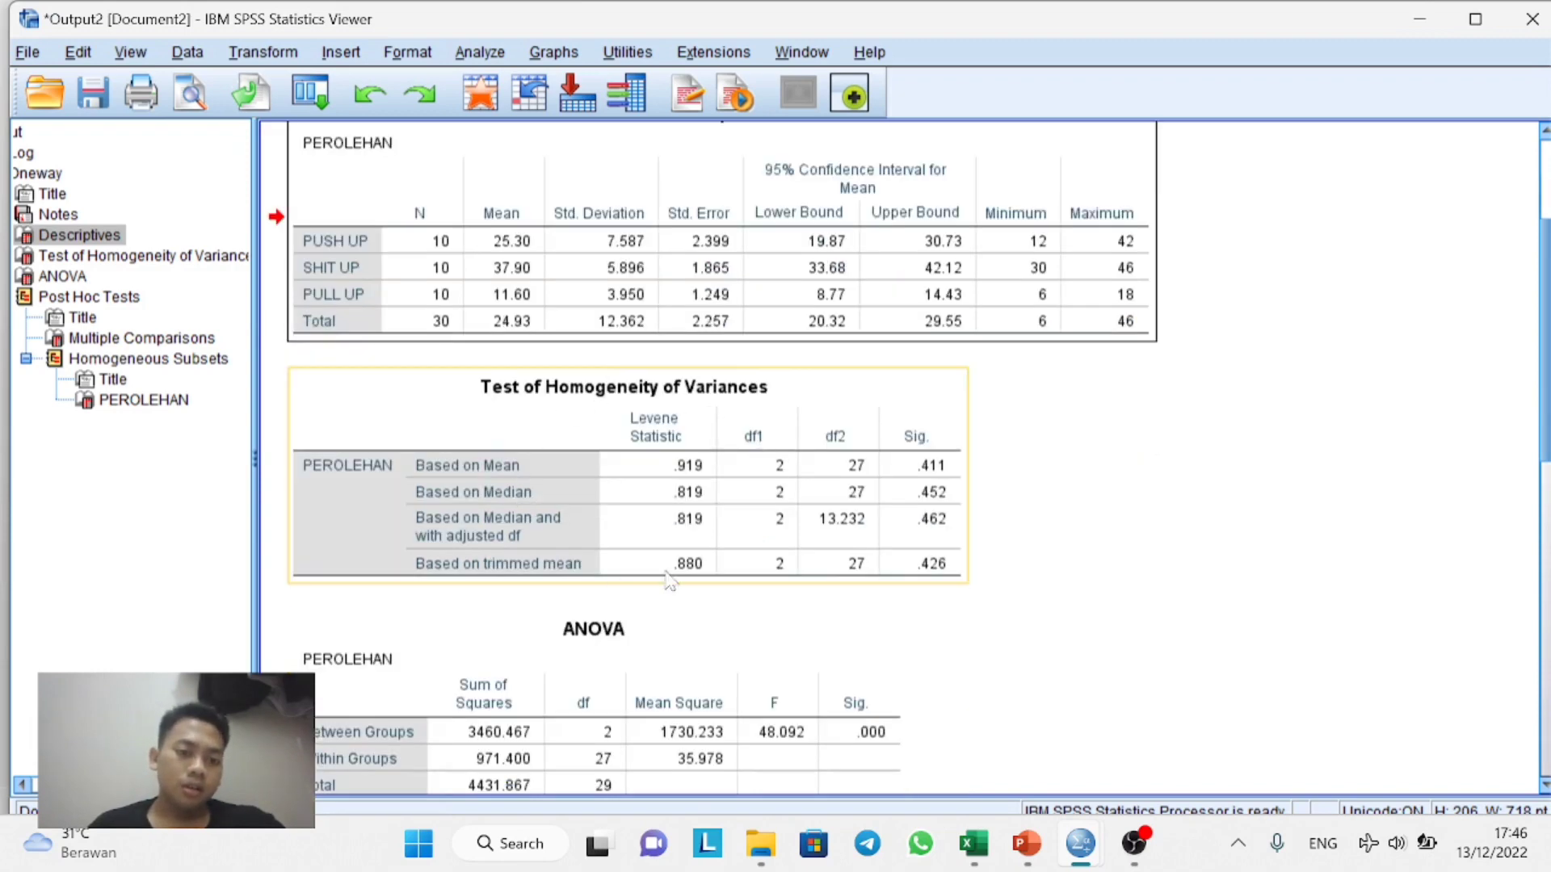
{"action": "scroll", "coordinate": [767, 557], "scroll_direction": "down", "scroll_amount": 12}
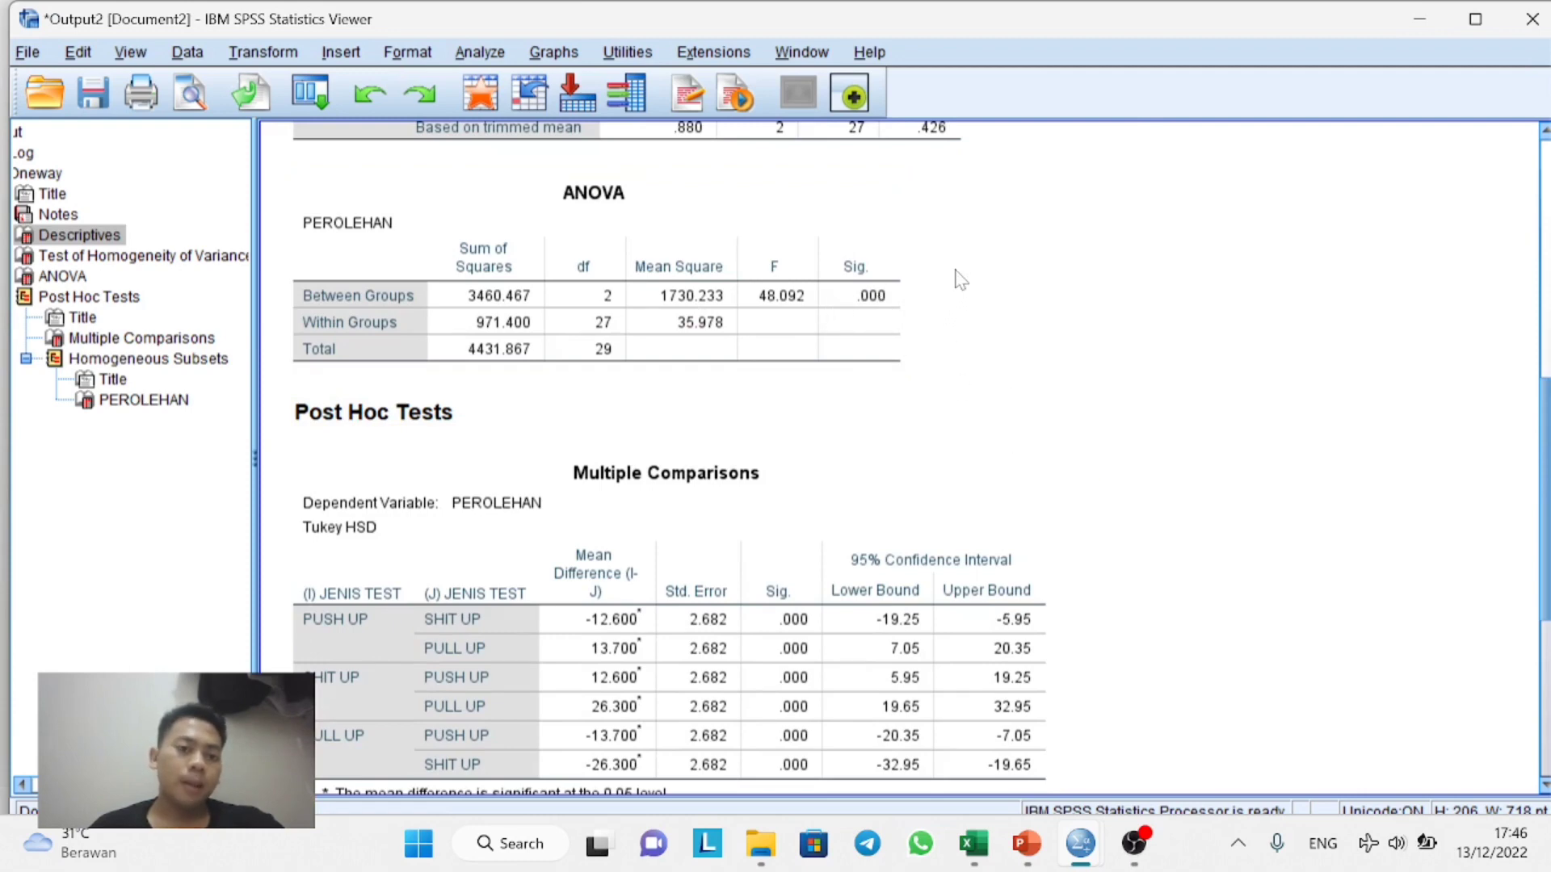
{"action": "scroll", "coordinate": [959, 278], "scroll_direction": "down", "scroll_amount": 3}
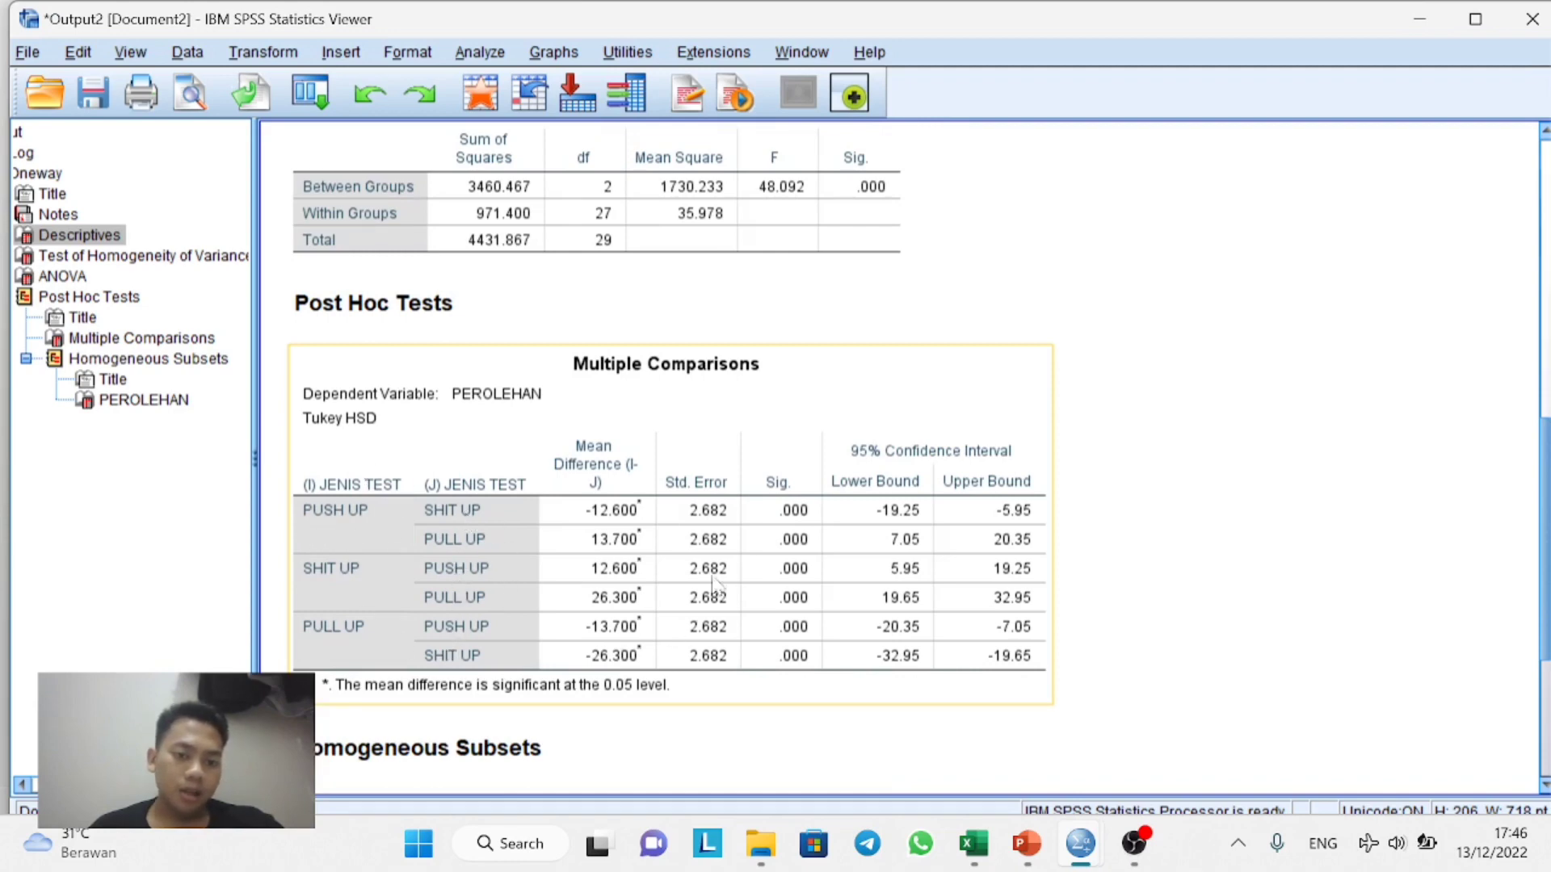
{"action": "scroll", "coordinate": [640, 437], "scroll_direction": "down", "scroll_amount": 5}
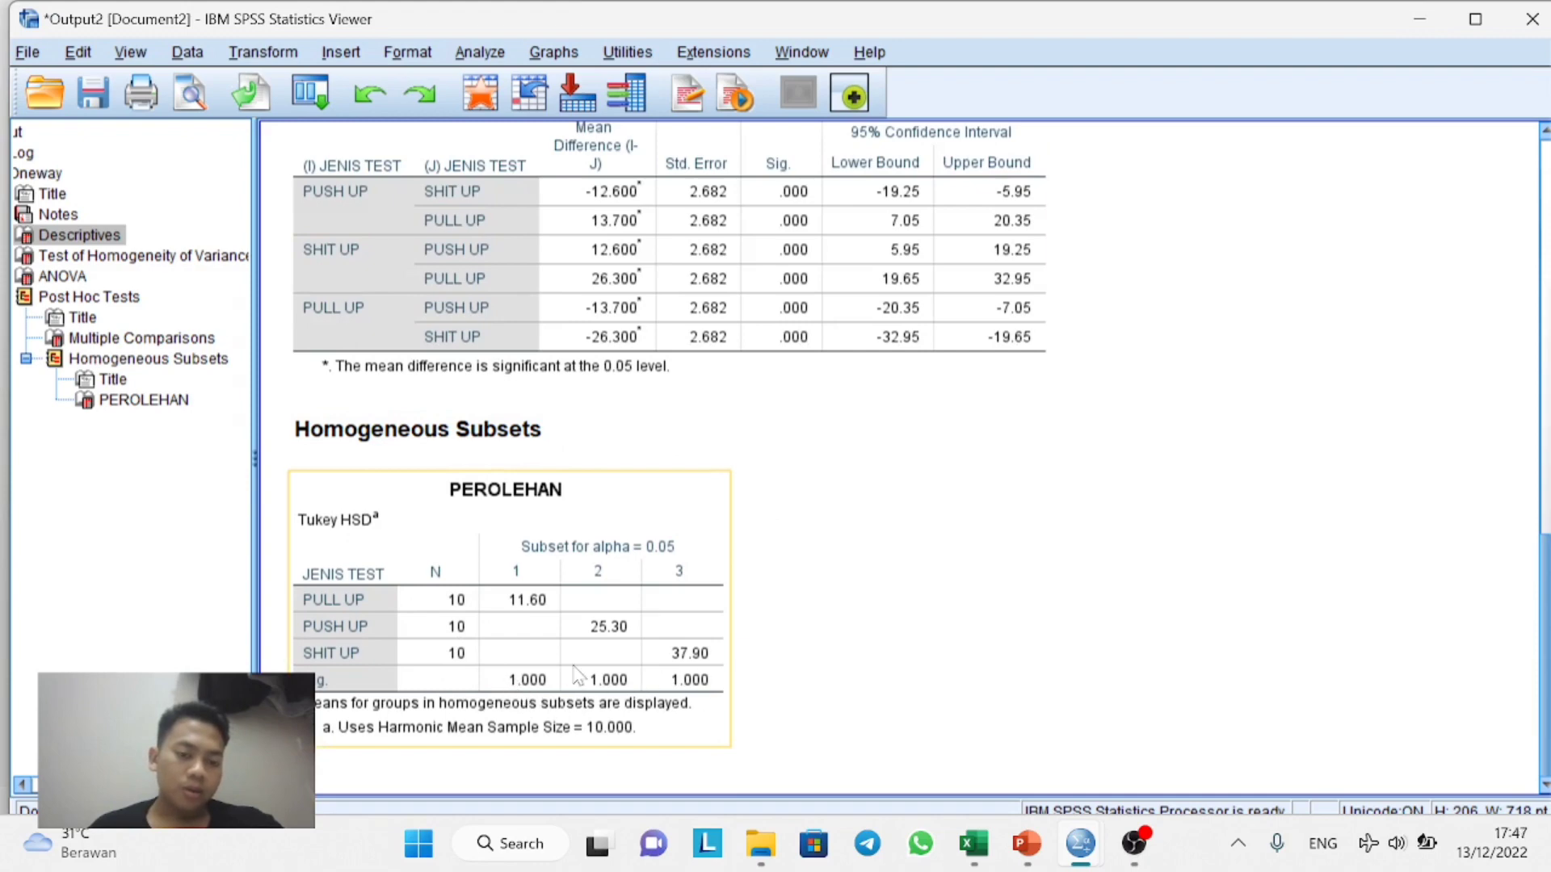
{"action": "scroll", "coordinate": [575, 675], "scroll_direction": "up", "scroll_amount": 5}
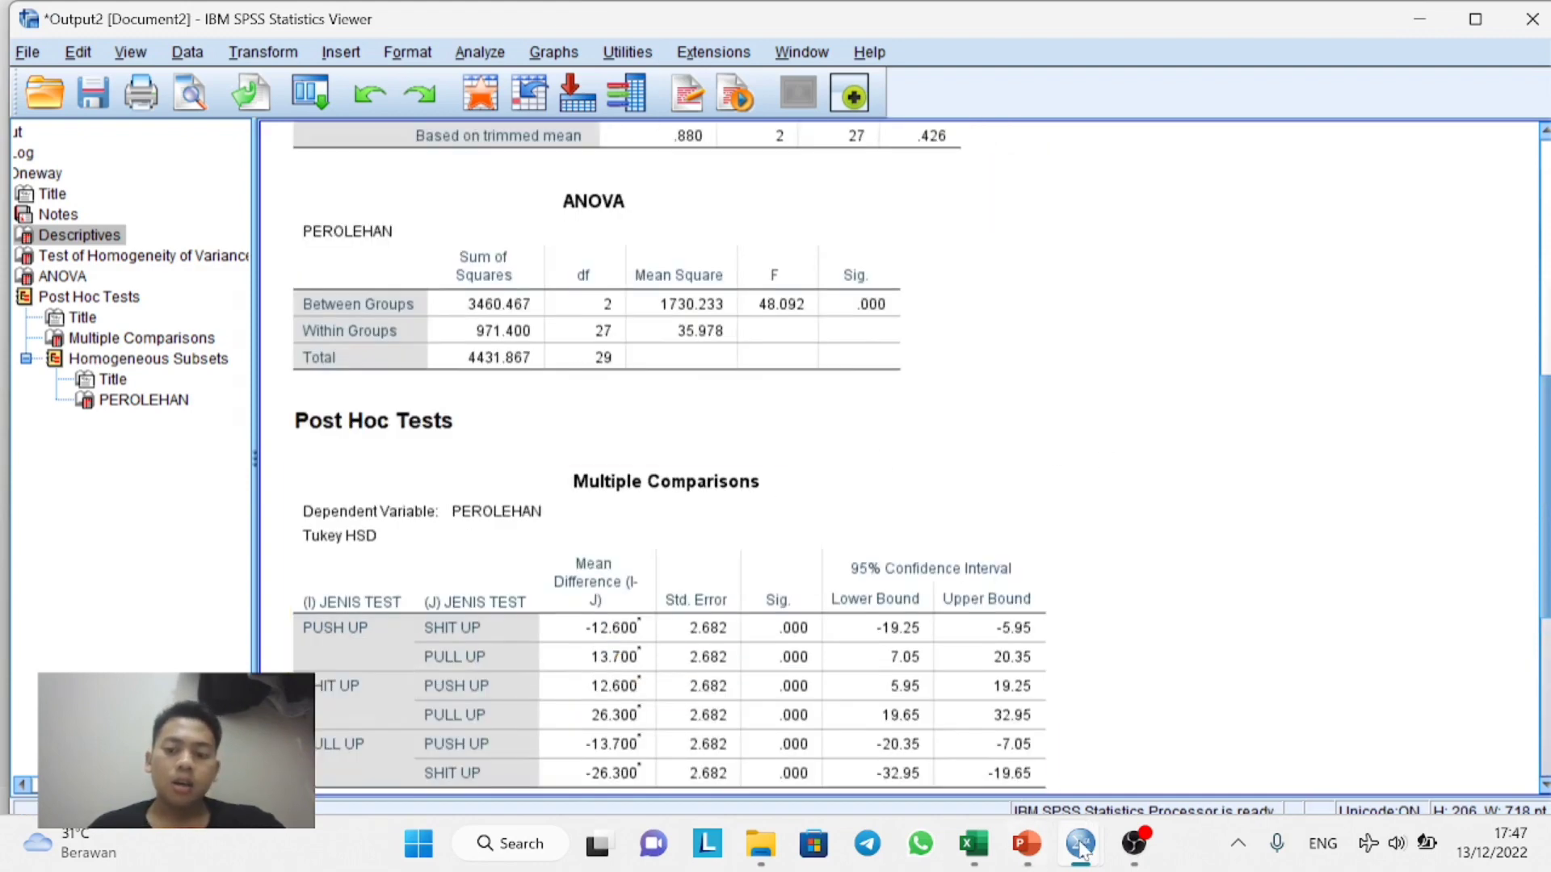
Switch to the PowerPoint presentation and go back to its title slide.
{"action": "left_click", "coordinate": [1026, 844]}
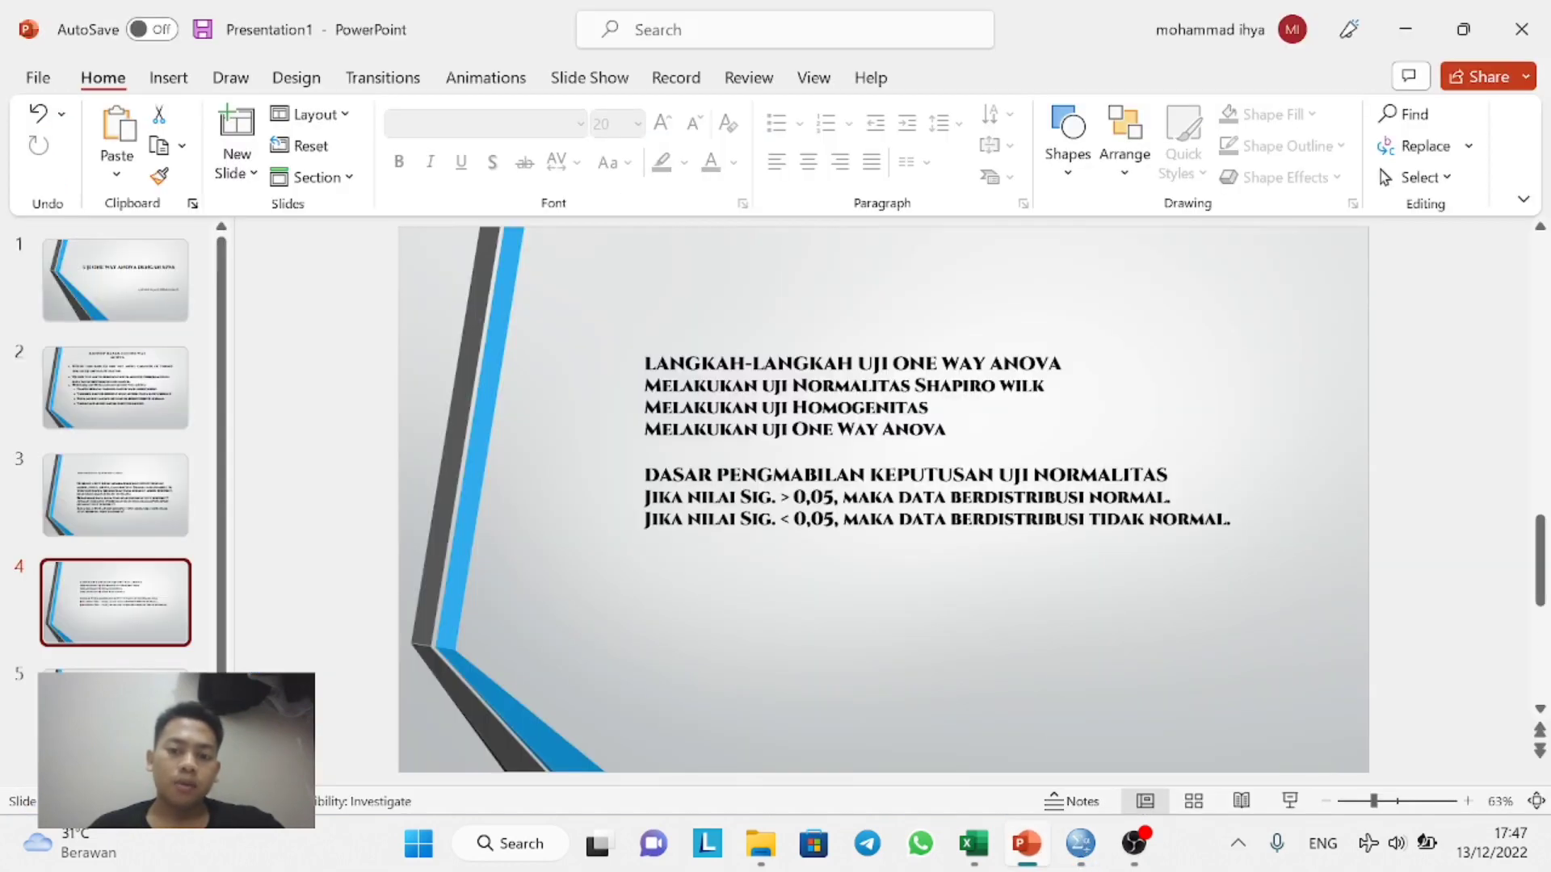
{"action": "key", "text": "Home"}
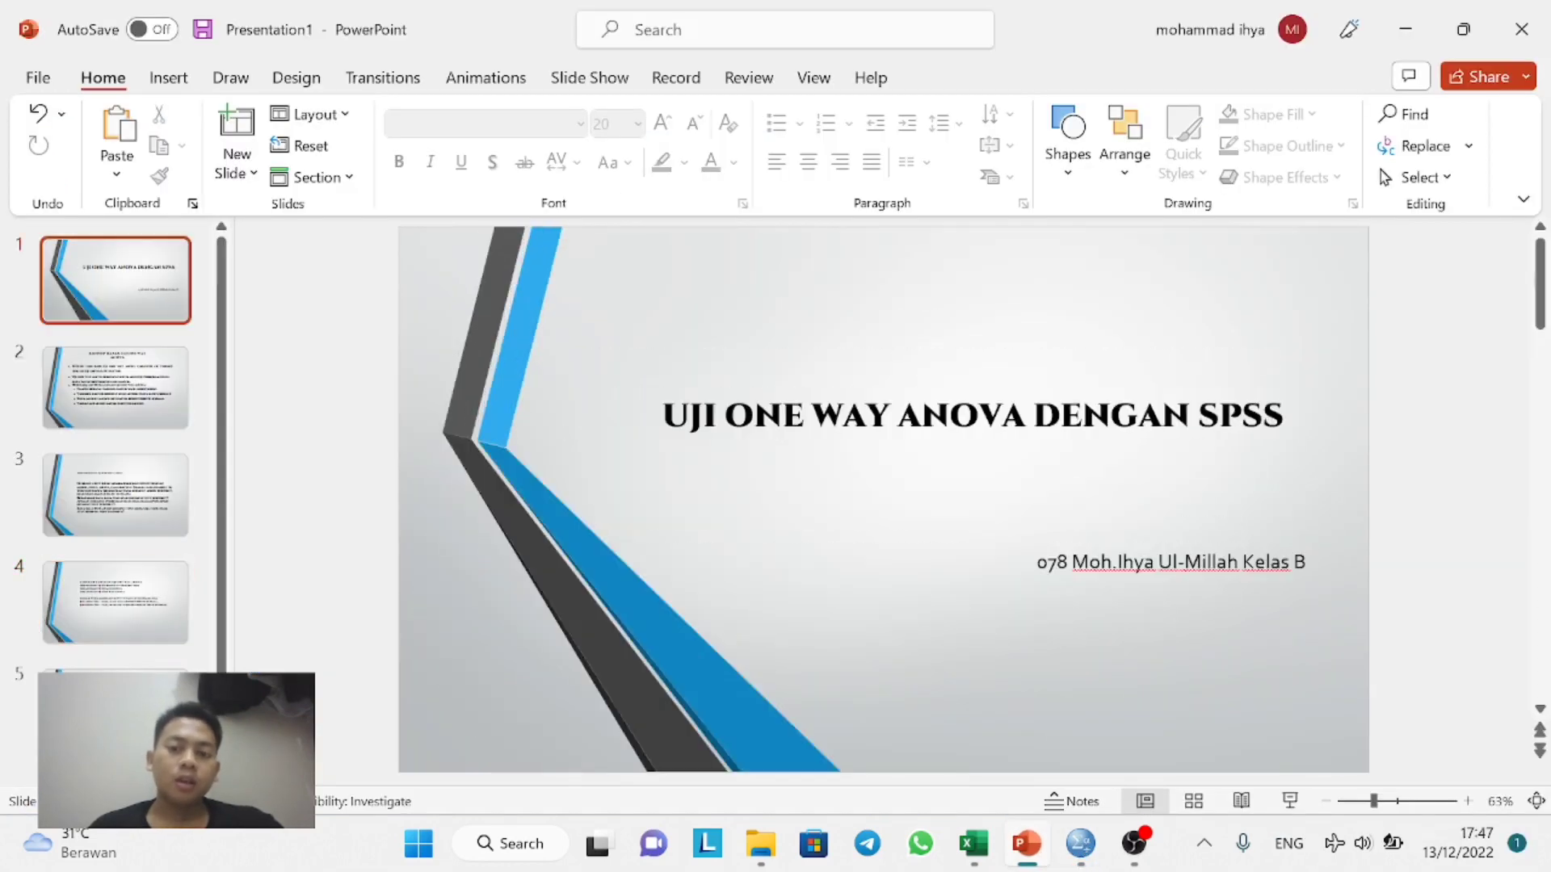